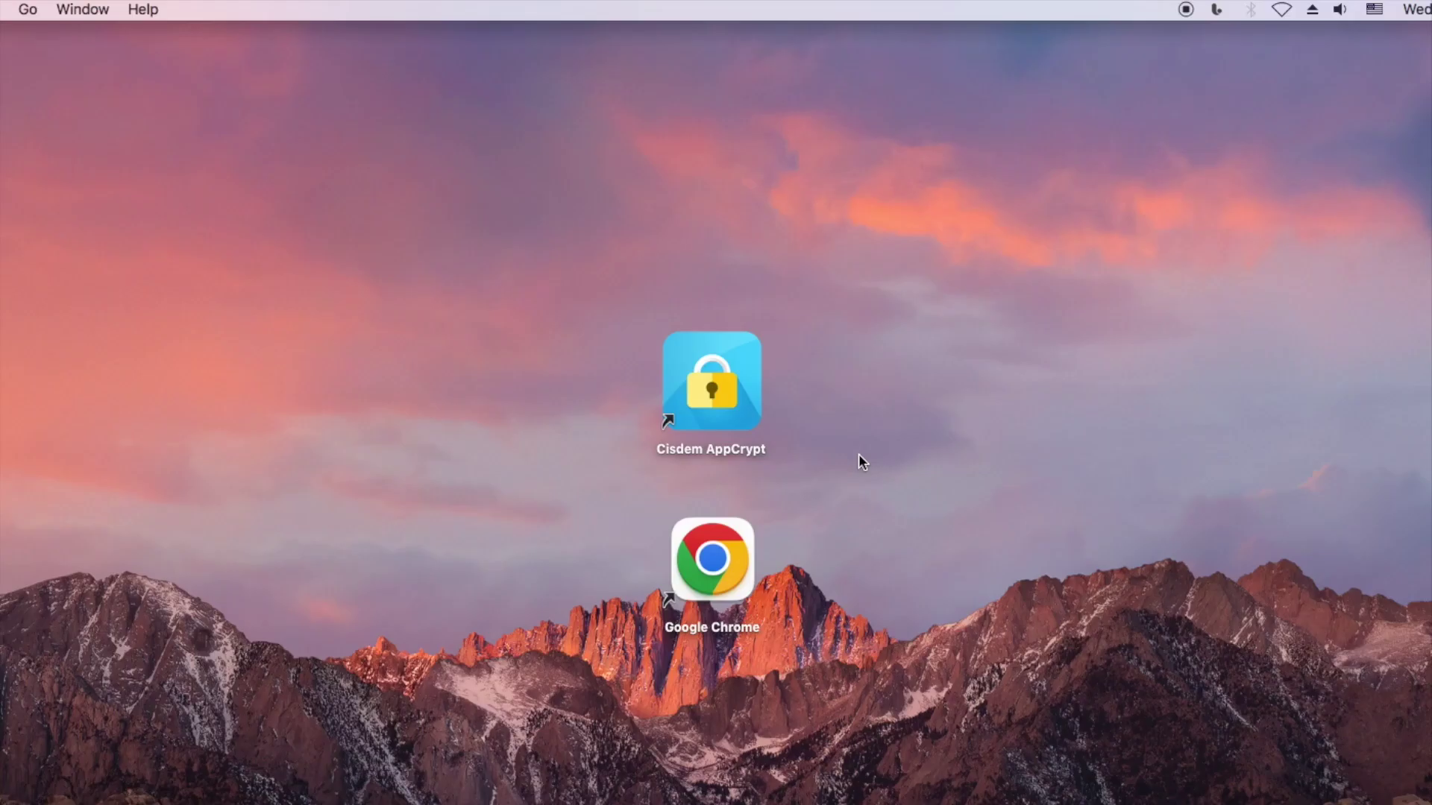
# - Launch Cisdem AppCrypt and open its main window from the menu-bar lock icon
pyautogui.click(726, 400)
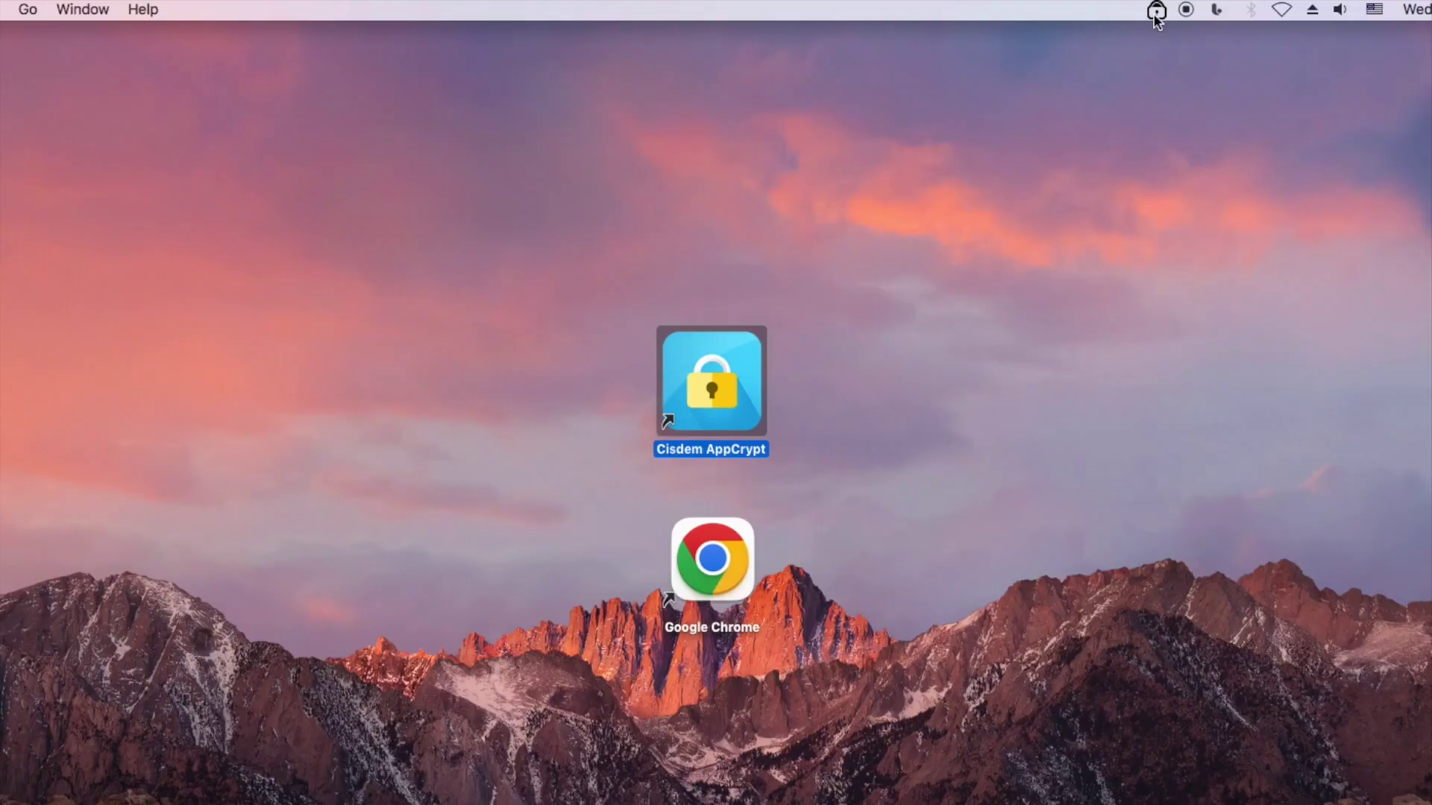
pyautogui.click(1157, 11)
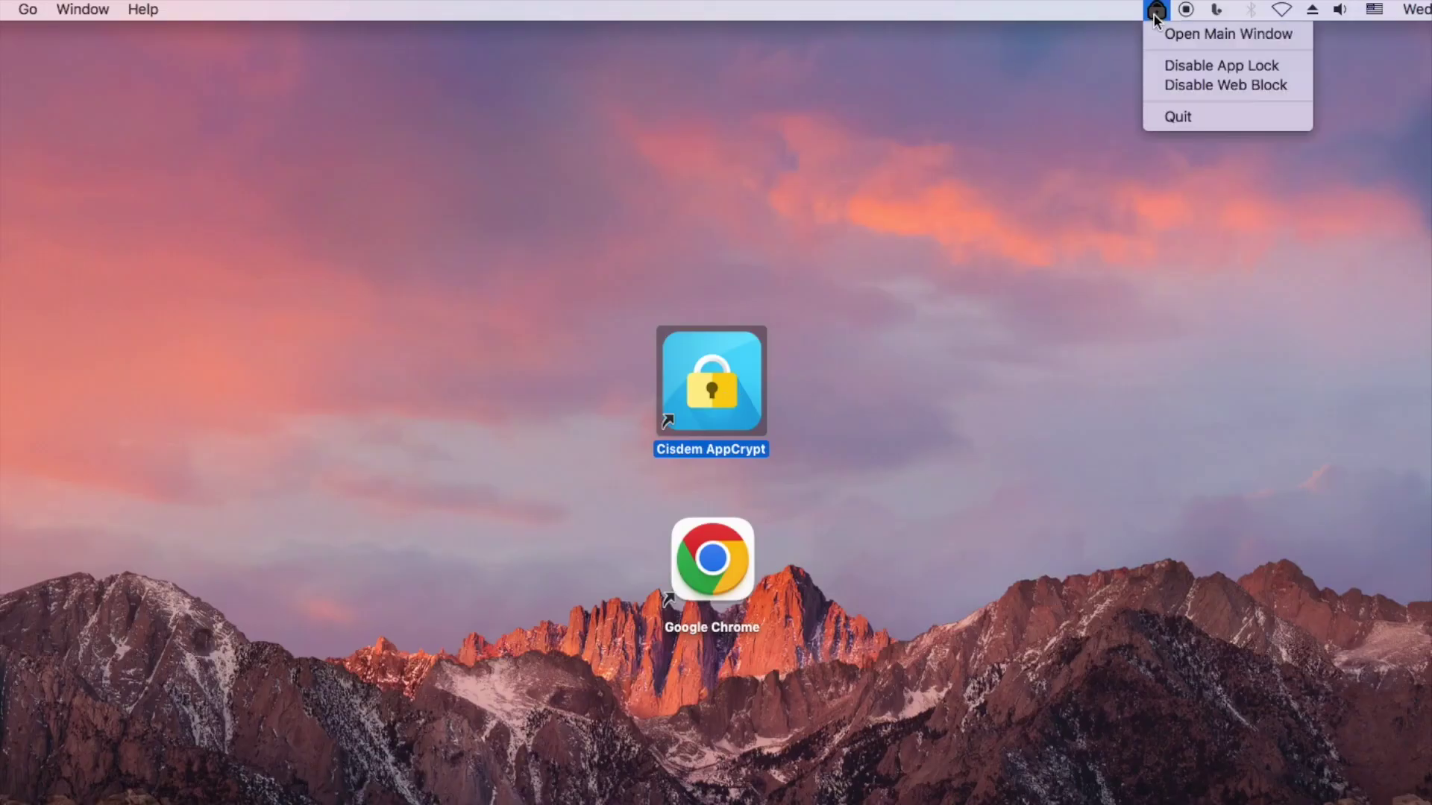
pyautogui.click(1157, 44)
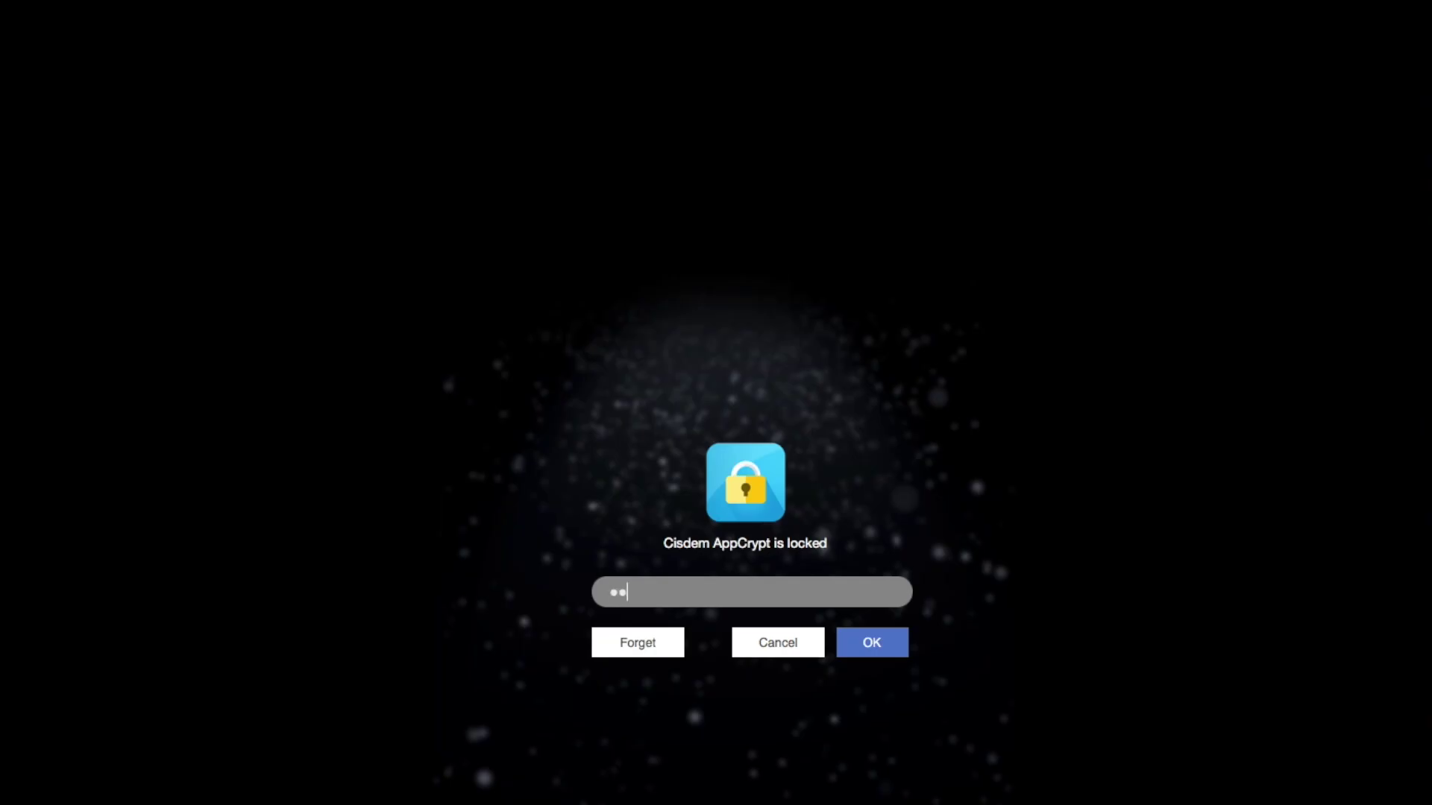
# - Unlock AppCrypt, move its window up, and switch on Block all websites in Web Block
pyautogui.click(873, 647)
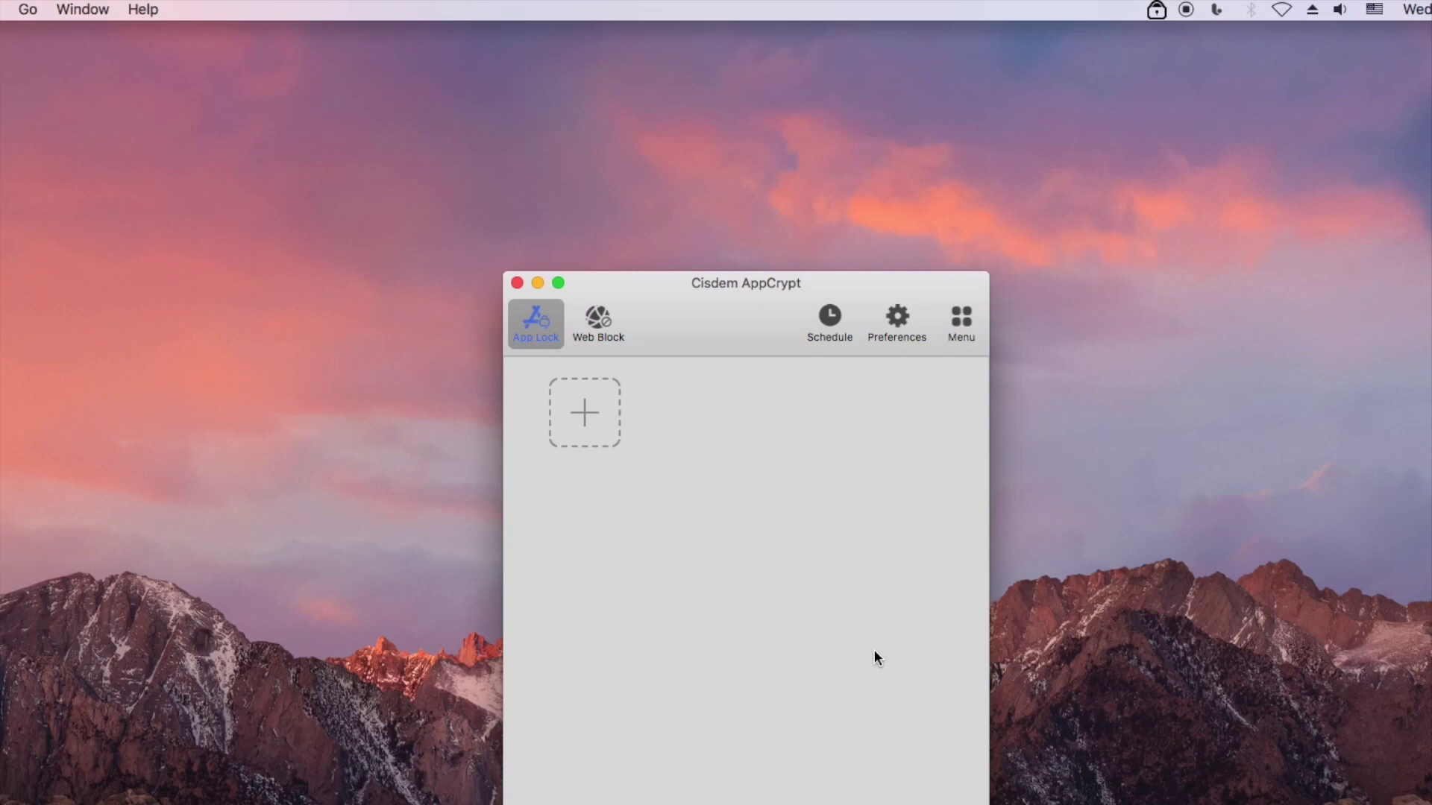
pyautogui.moveTo(756, 302); pyautogui.dragTo(773, 142)
pyautogui.click(633, 177)
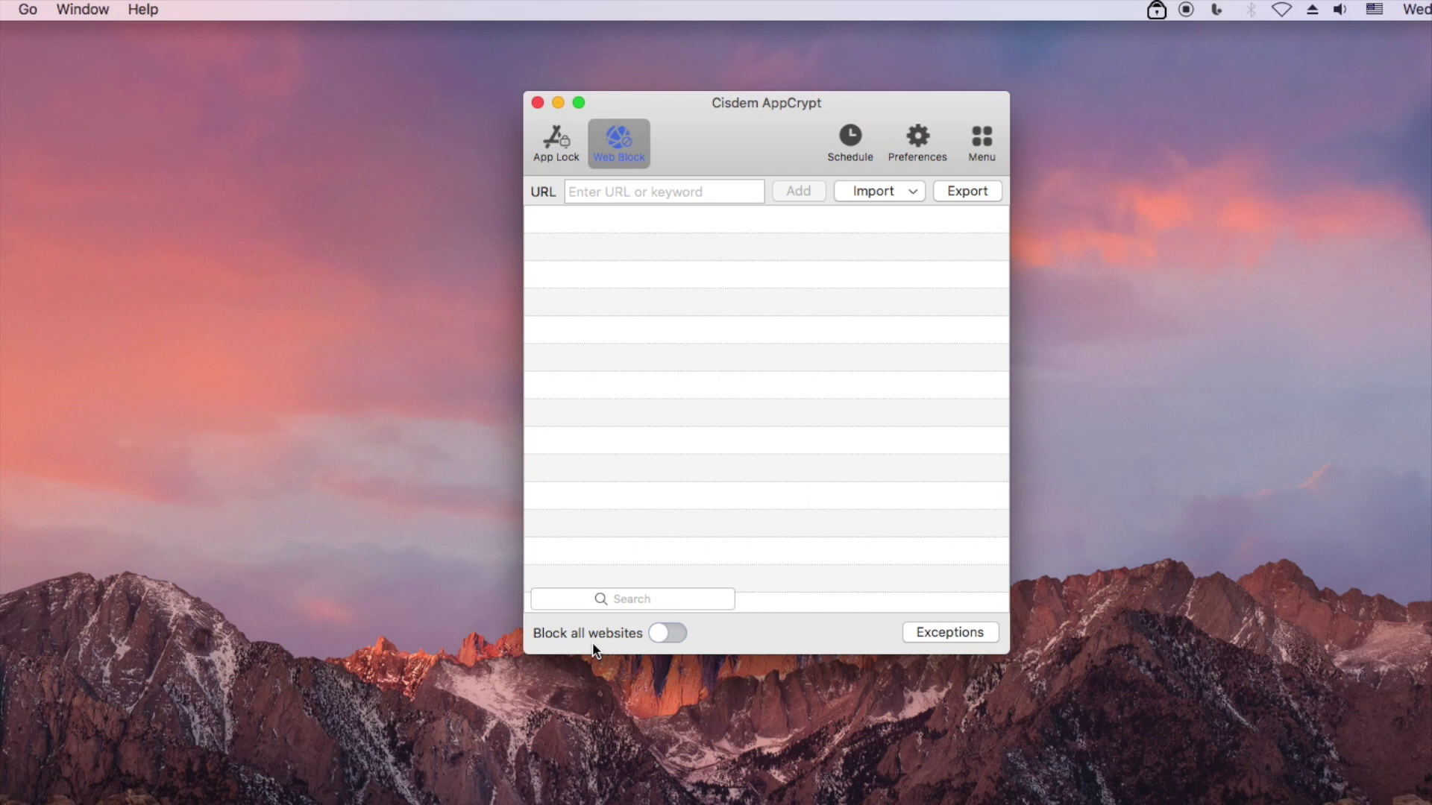
pyautogui.click(678, 633)
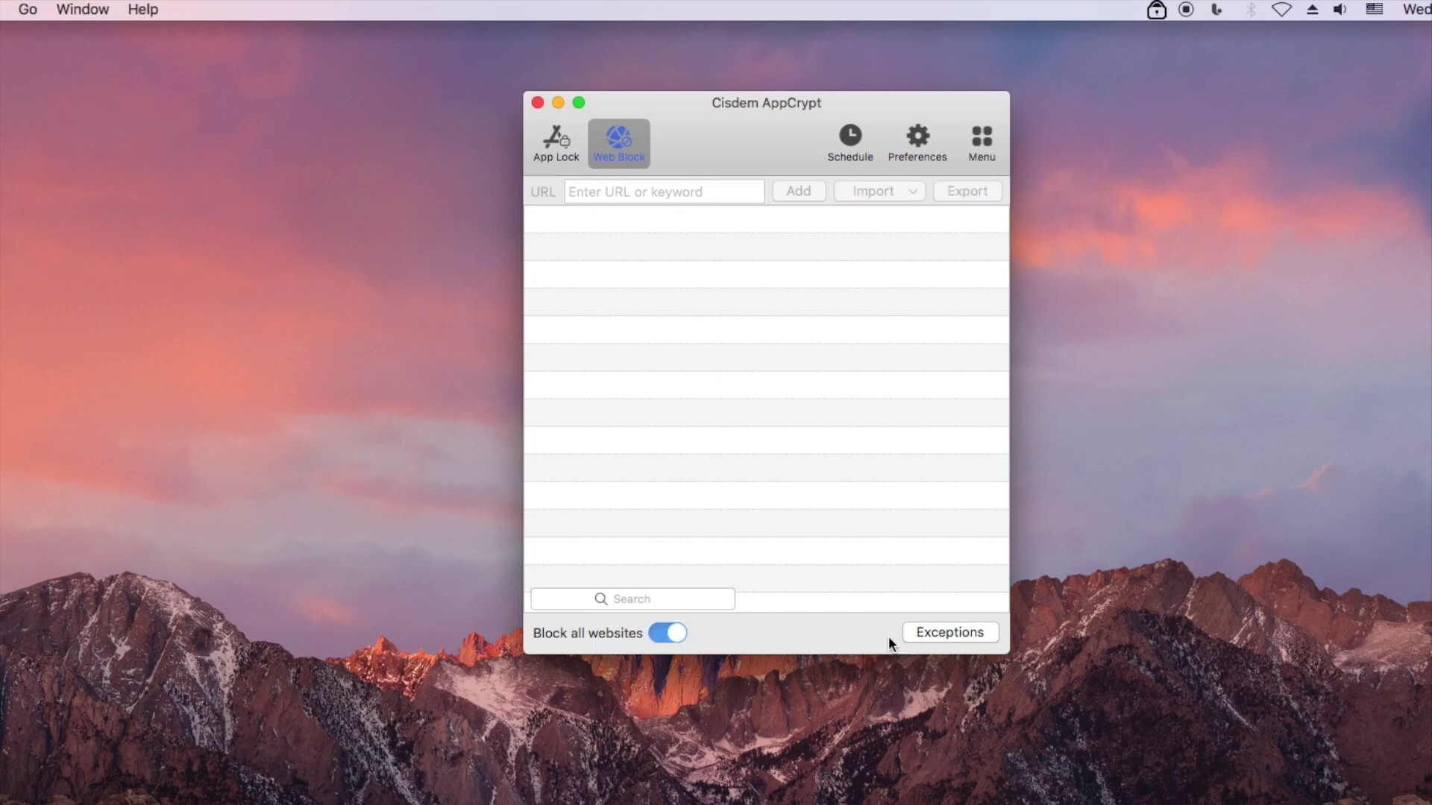
# - Add ted.com and npr.org as Always Allow exceptions, then close the windows
pyautogui.click(907, 634)
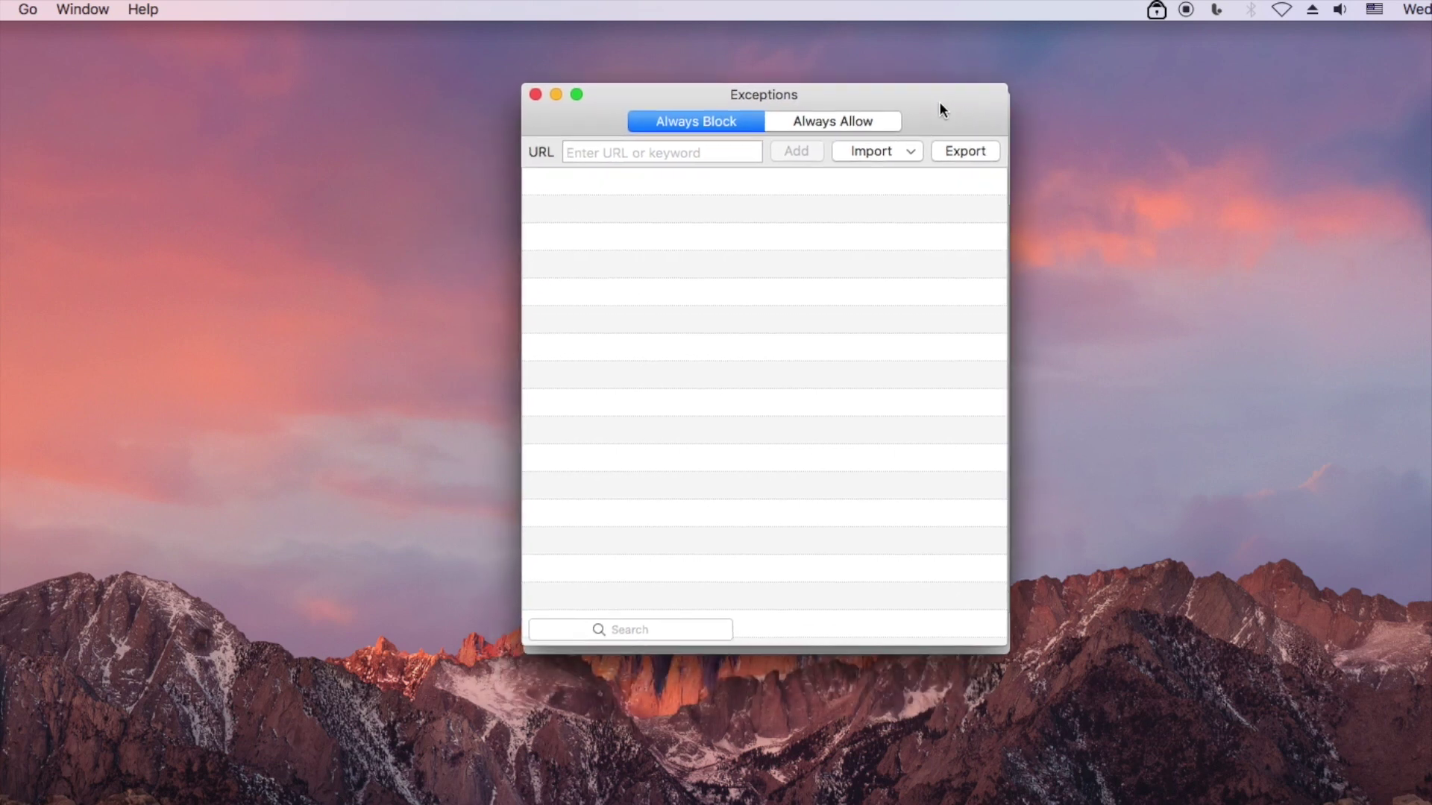
pyautogui.click(834, 123)
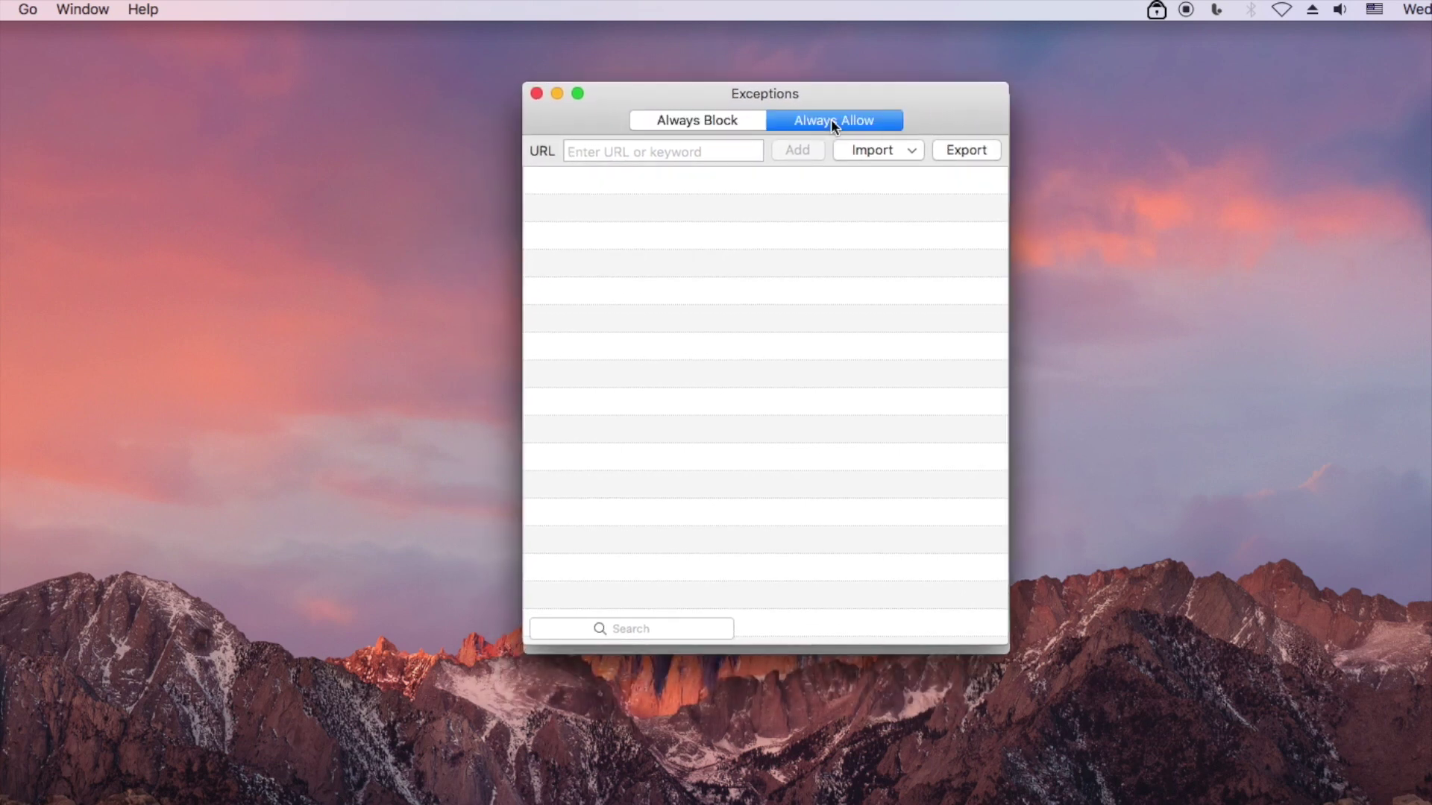
pyautogui.click(694, 151)
pyautogui.write('ted.com')
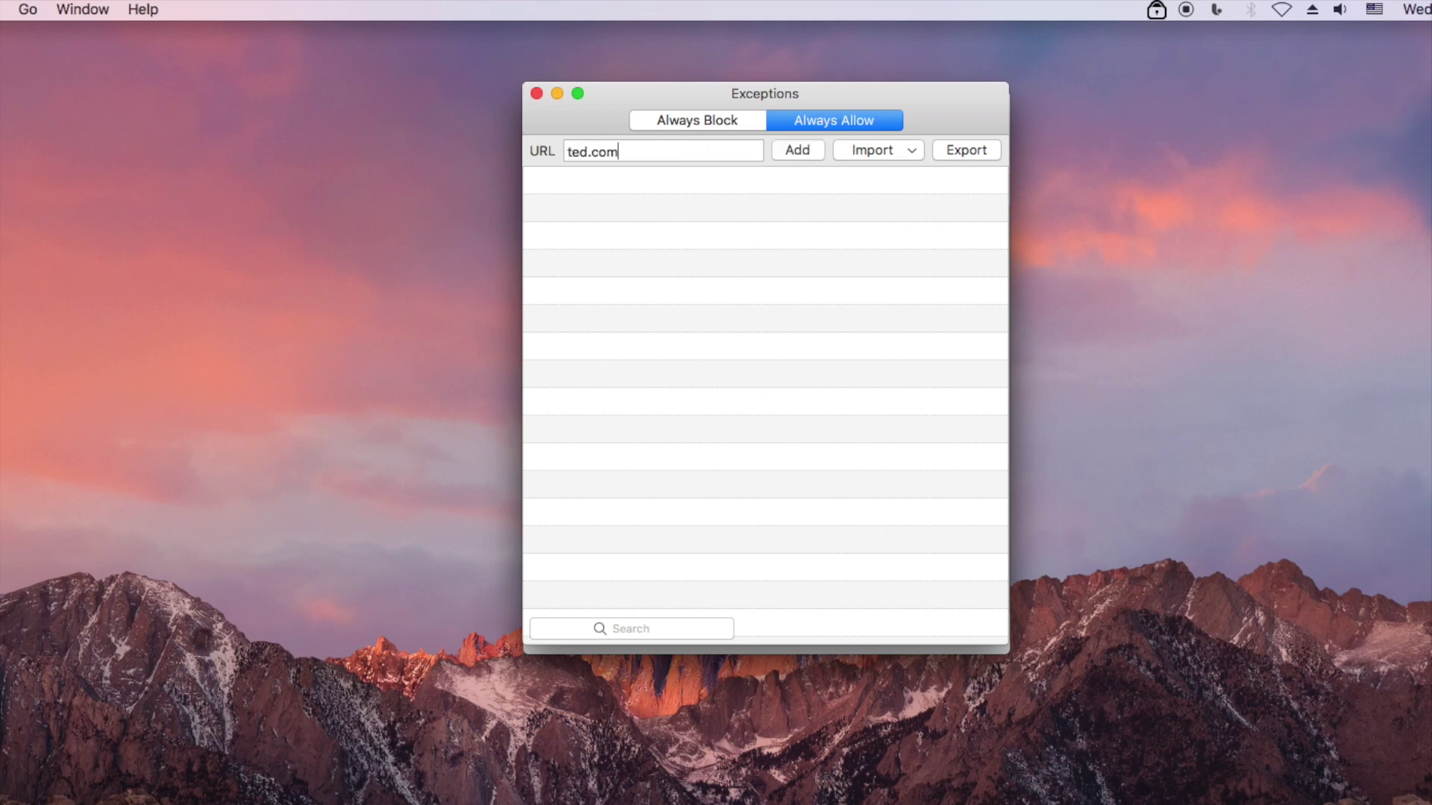
pyautogui.click(789, 152)
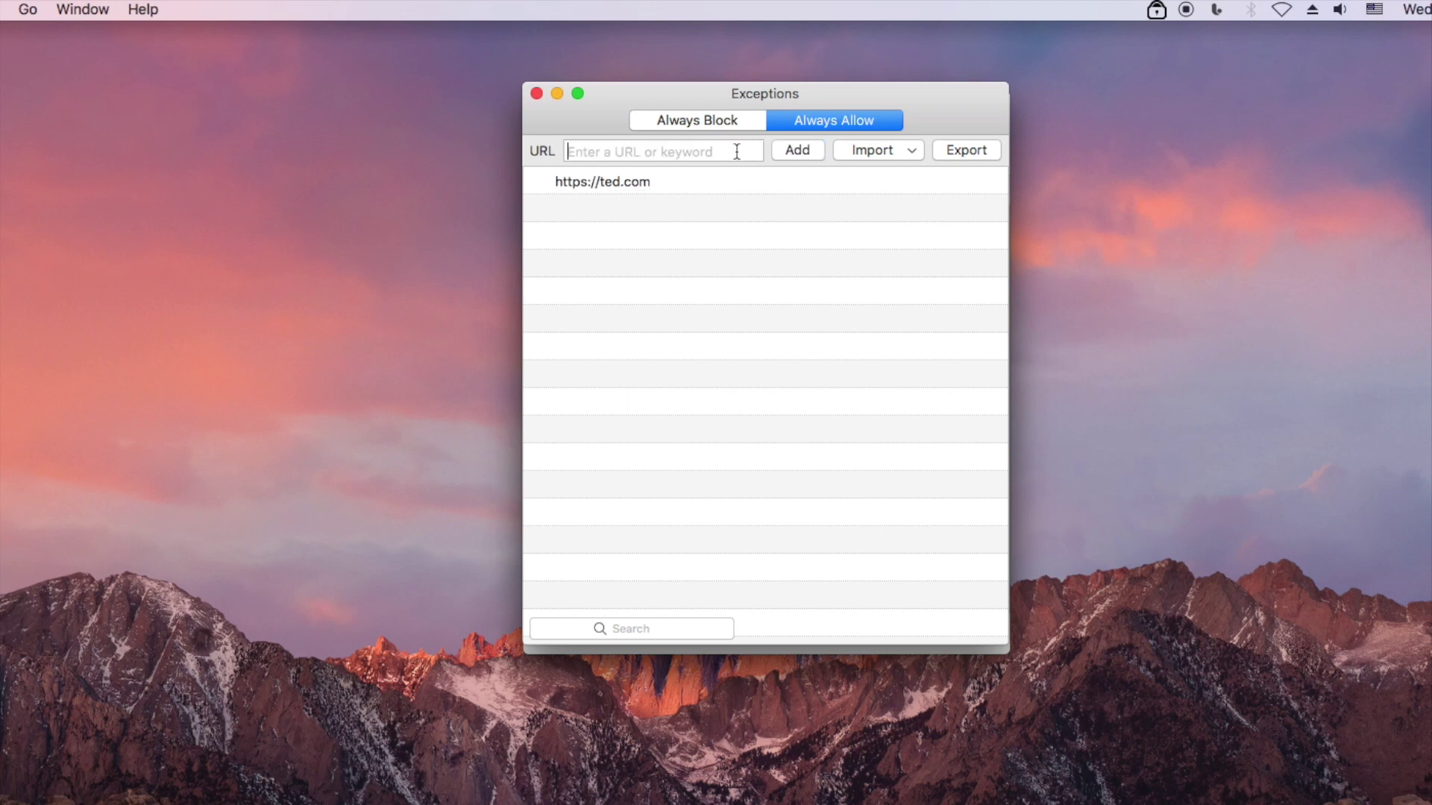
pyautogui.write('npr.')
pyautogui.write('org')
pyautogui.click(794, 151)
pyautogui.click(537, 94)
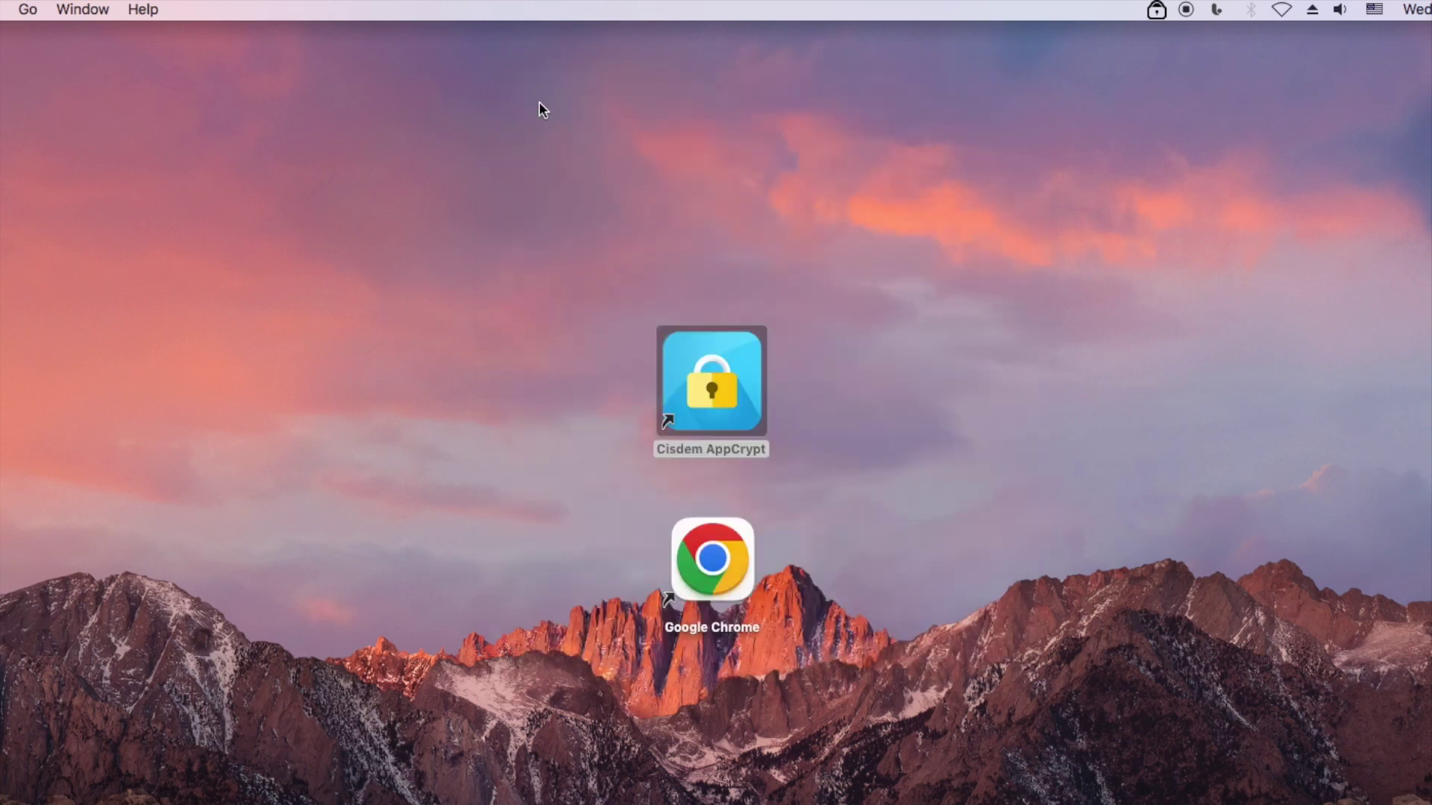
# - Launch Chrome and try loading youtube.com and facebook.com in a new tab
pyautogui.doubleClick(691, 521)
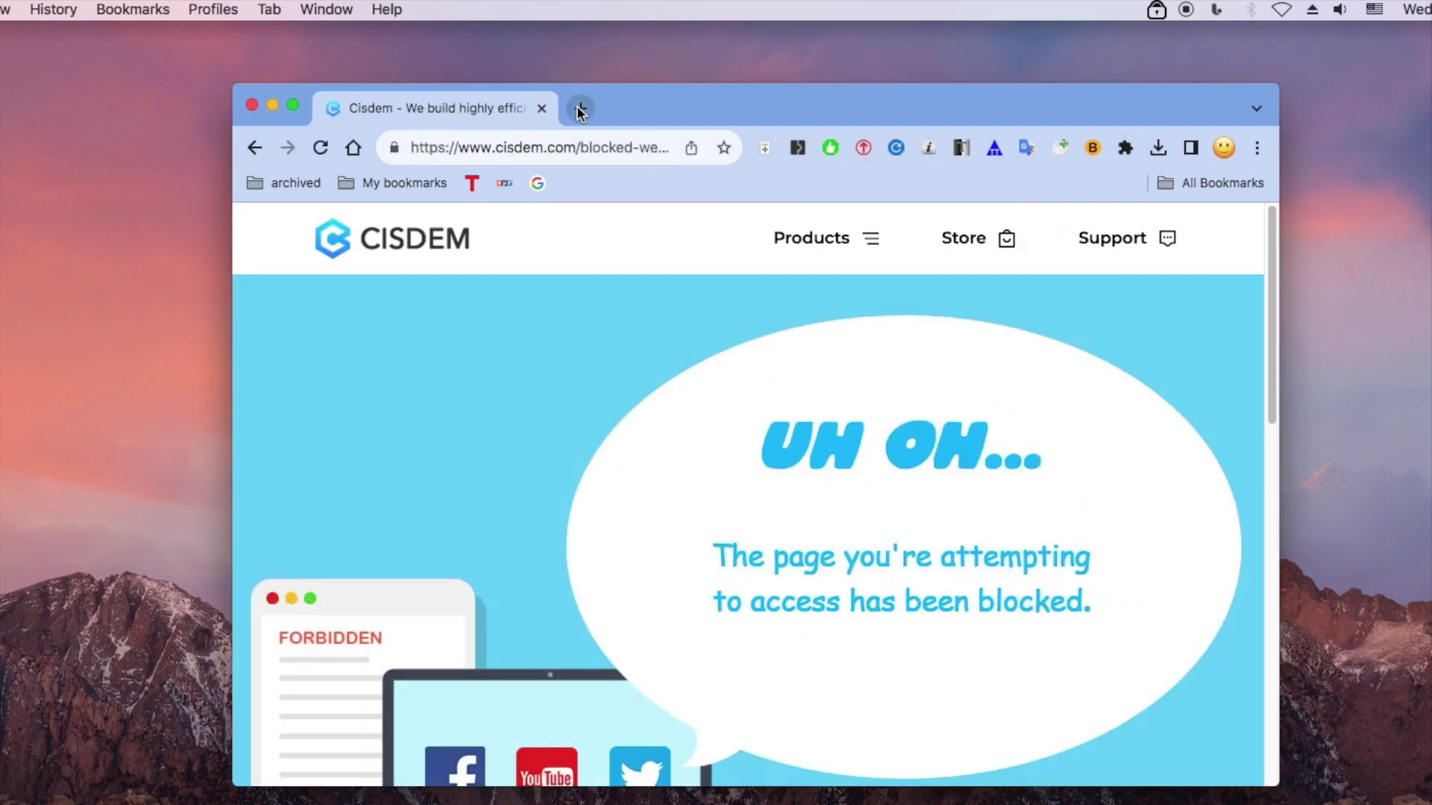
pyautogui.click(578, 109)
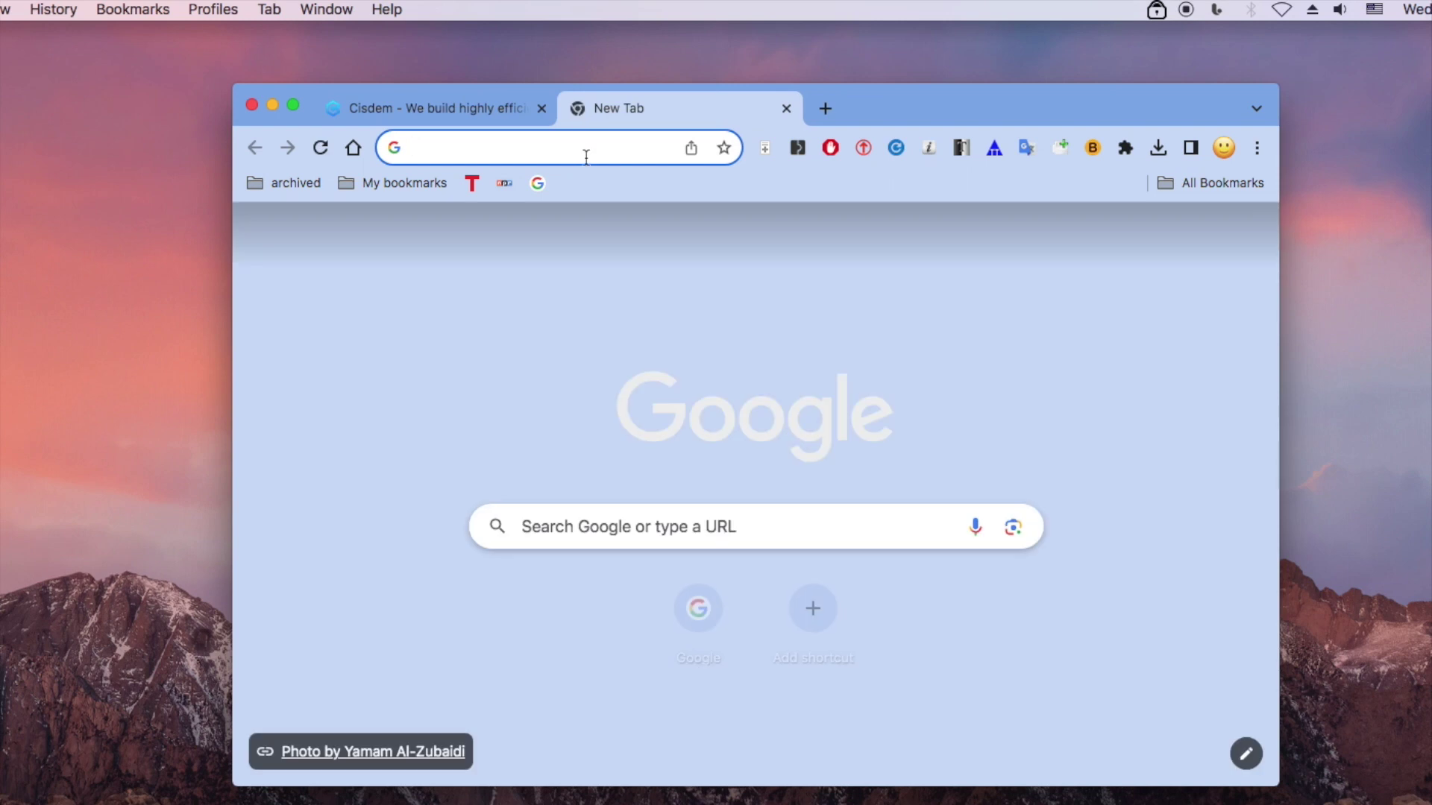
pyautogui.write('youtu')
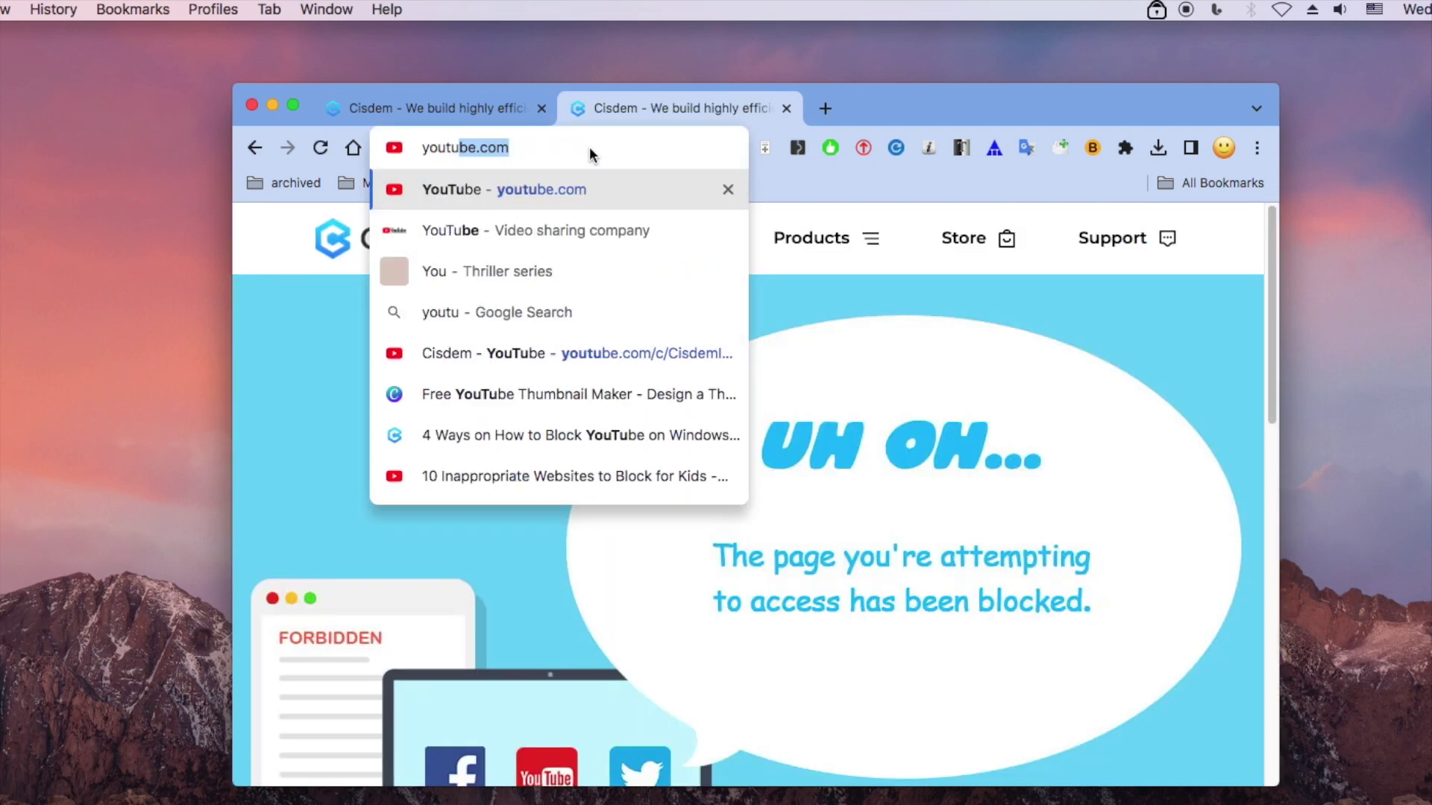
pyautogui.write('be')
pyautogui.press('Return')
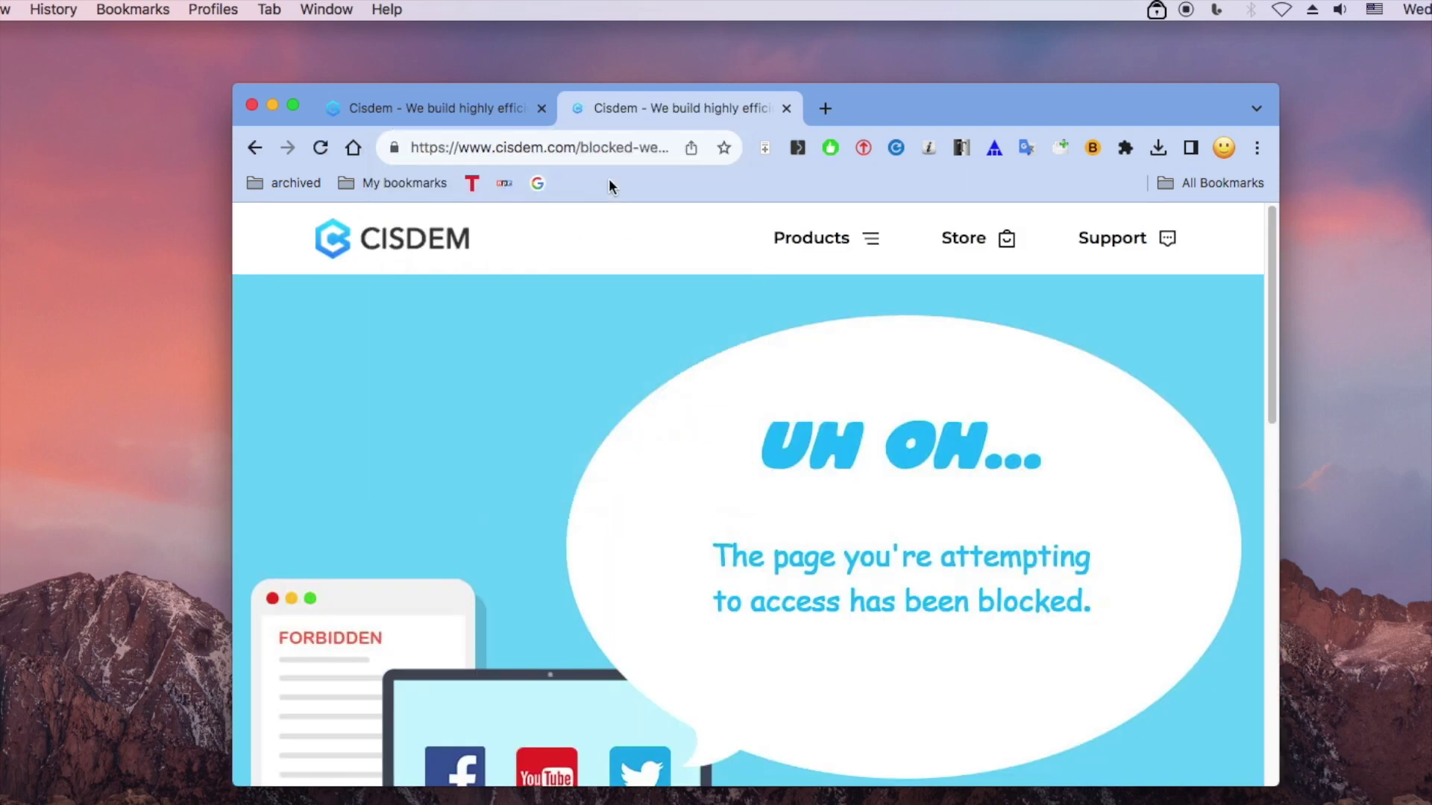
pyautogui.click(601, 147)
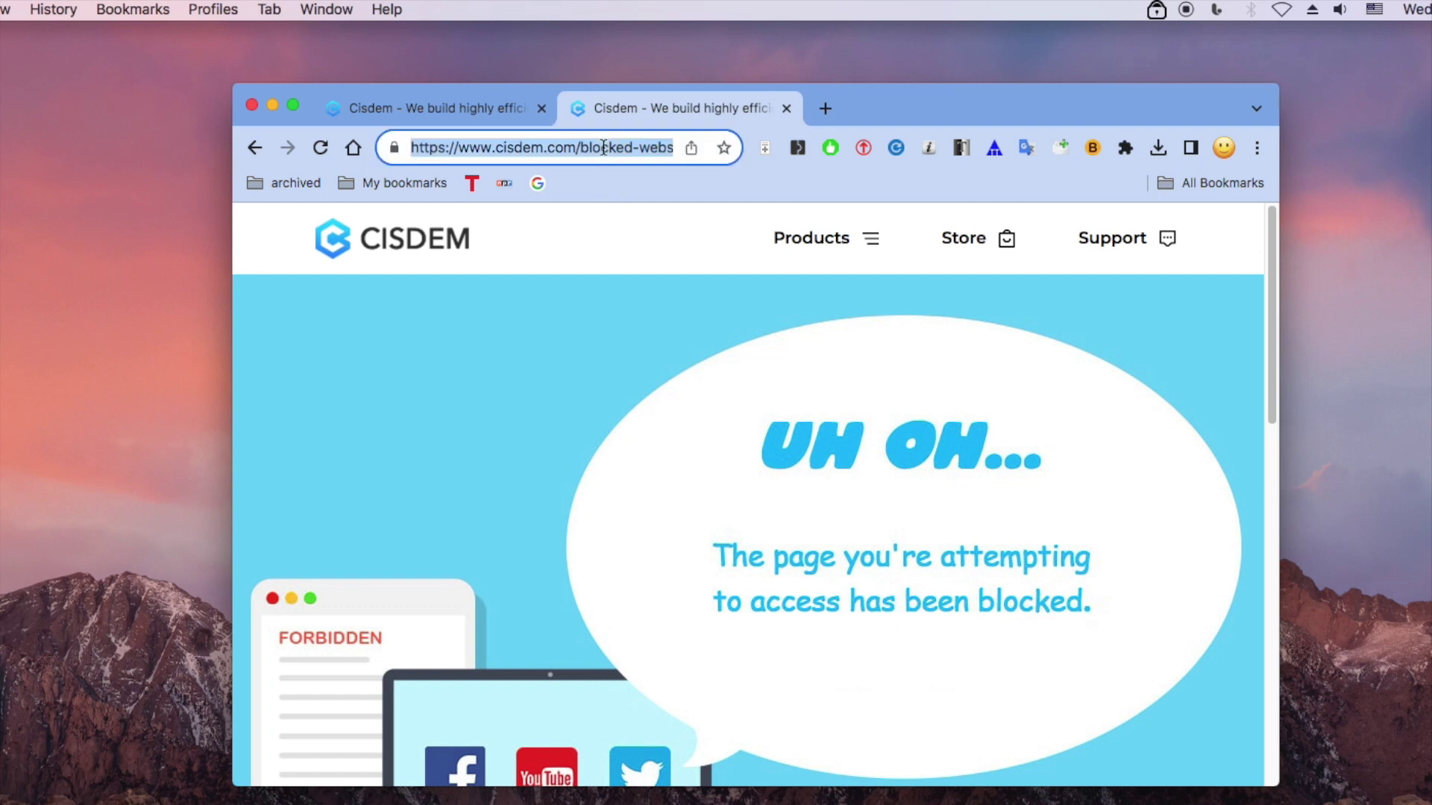
pyautogui.write('fac')
pyautogui.press('Return')
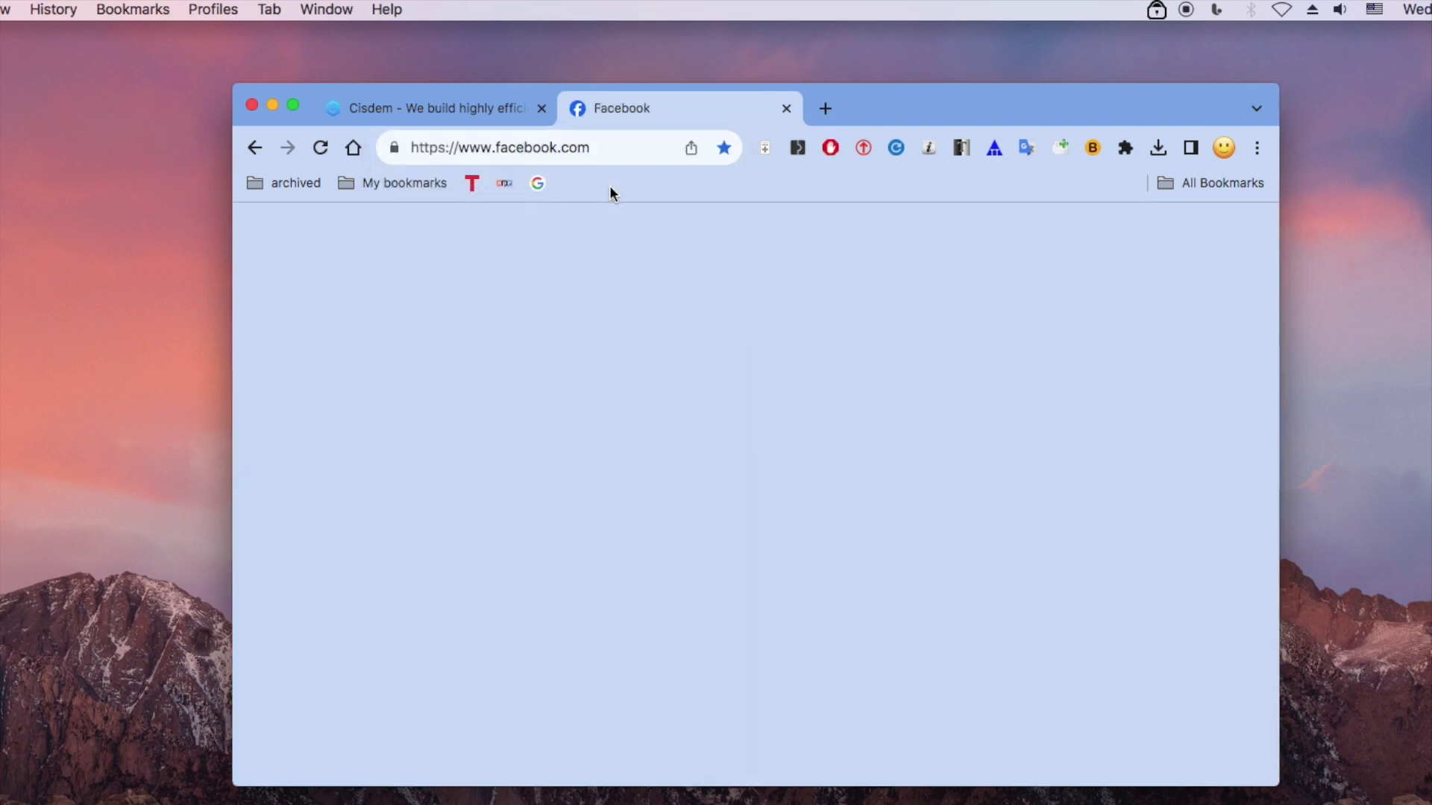
pyautogui.click(598, 146)
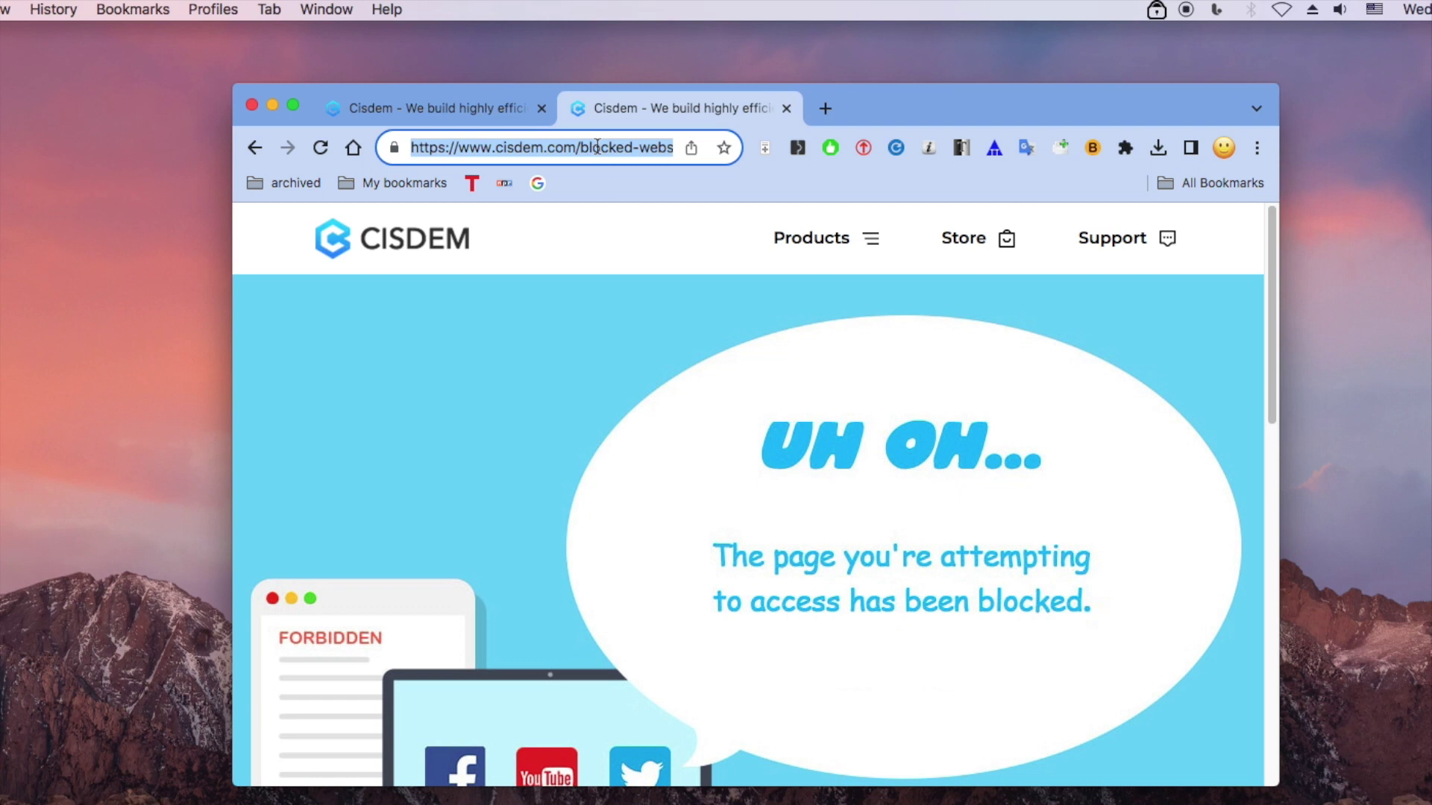
# - Load the ted.com and npr.org bookmarks, try the Google bookmark, then minimize Chrome
pyautogui.click(473, 184)
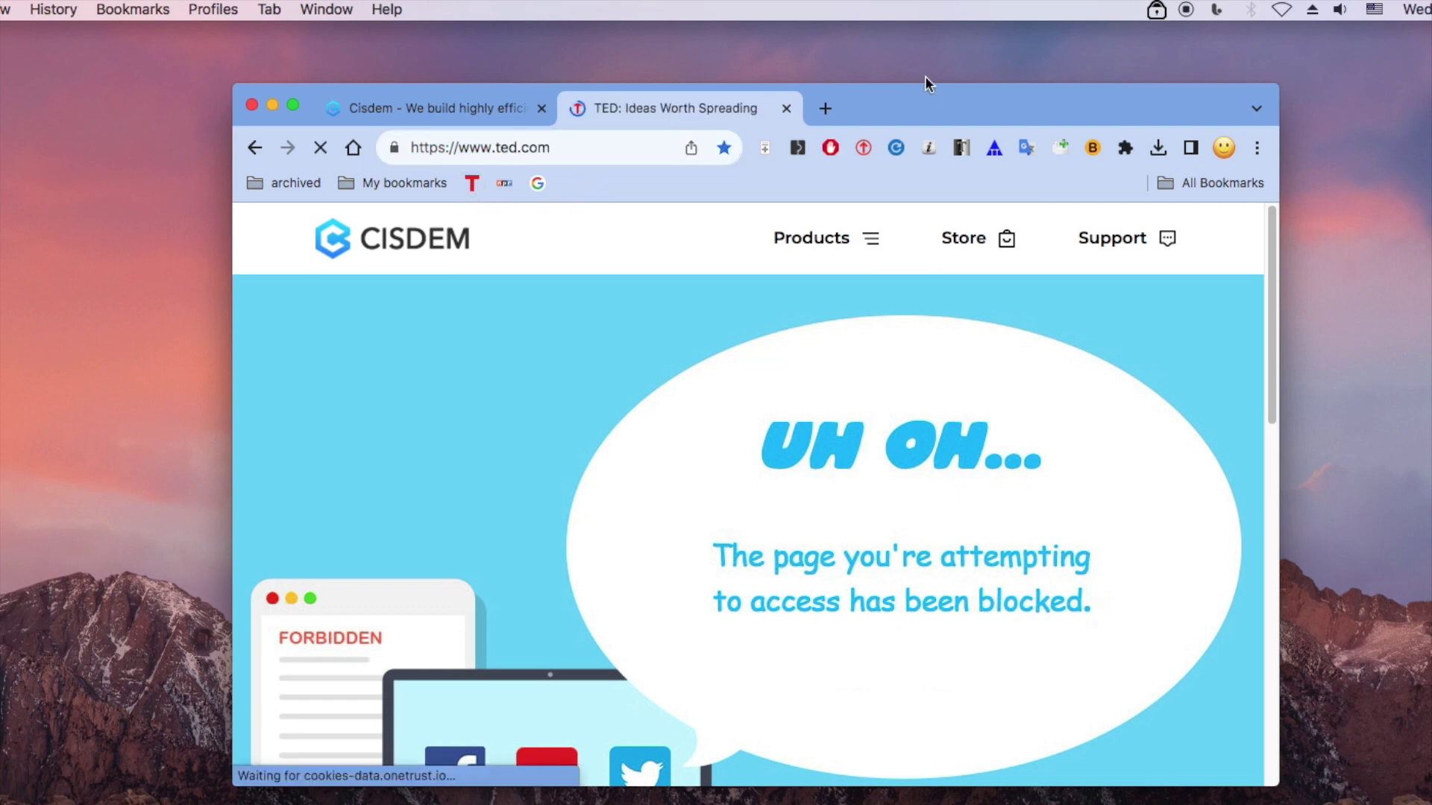
pyautogui.moveTo(936, 95); pyautogui.dragTo(933, 71)
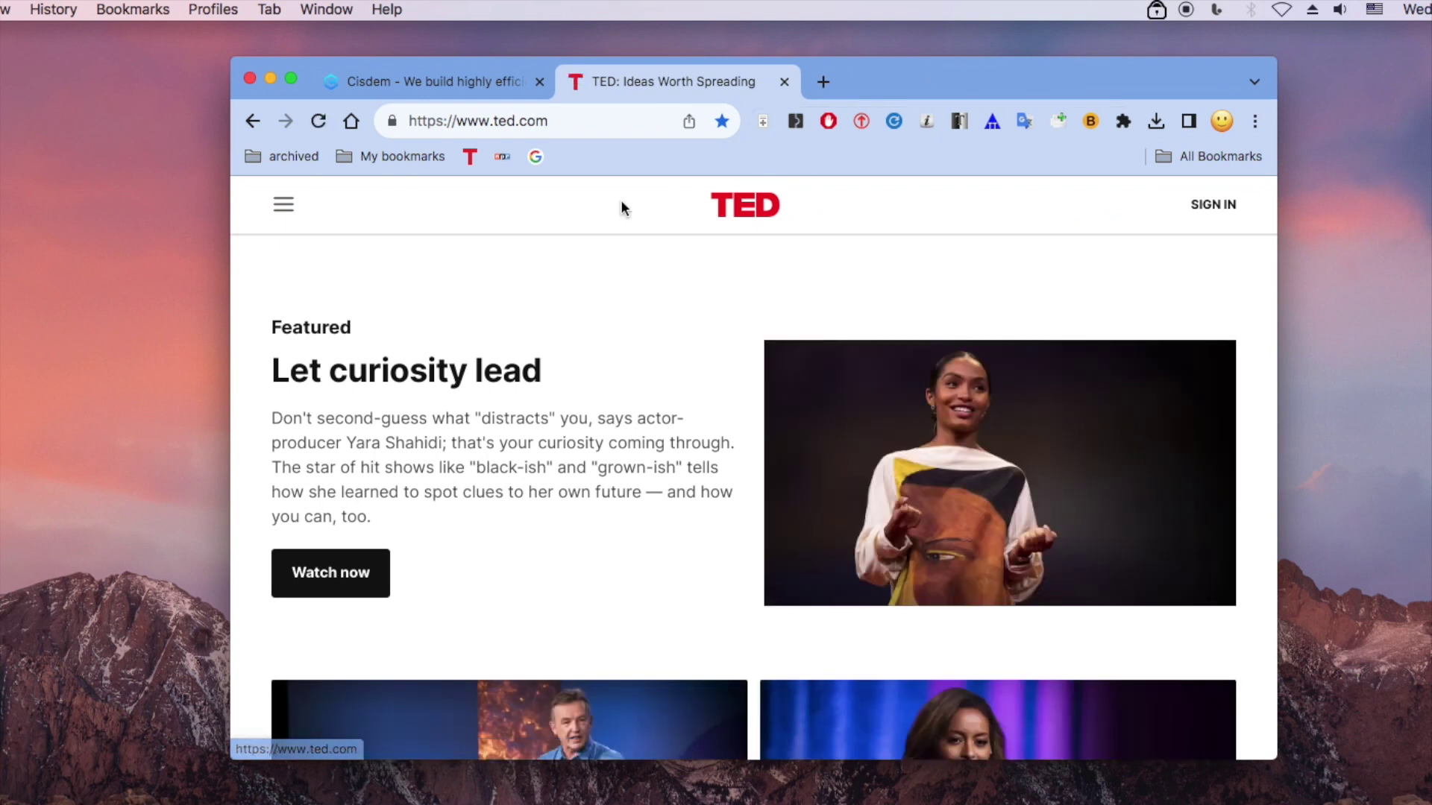
pyautogui.click(502, 157)
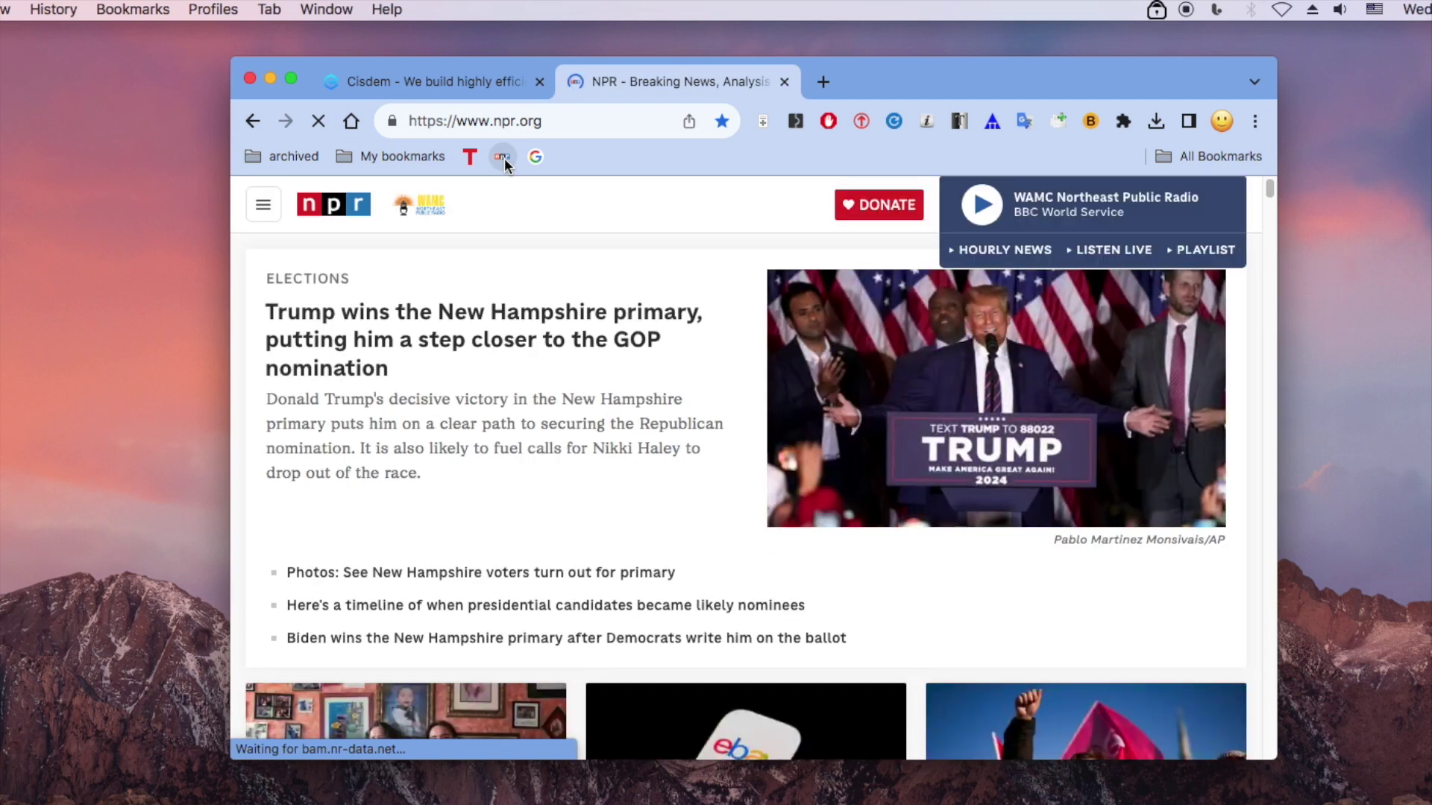
pyautogui.click(535, 158)
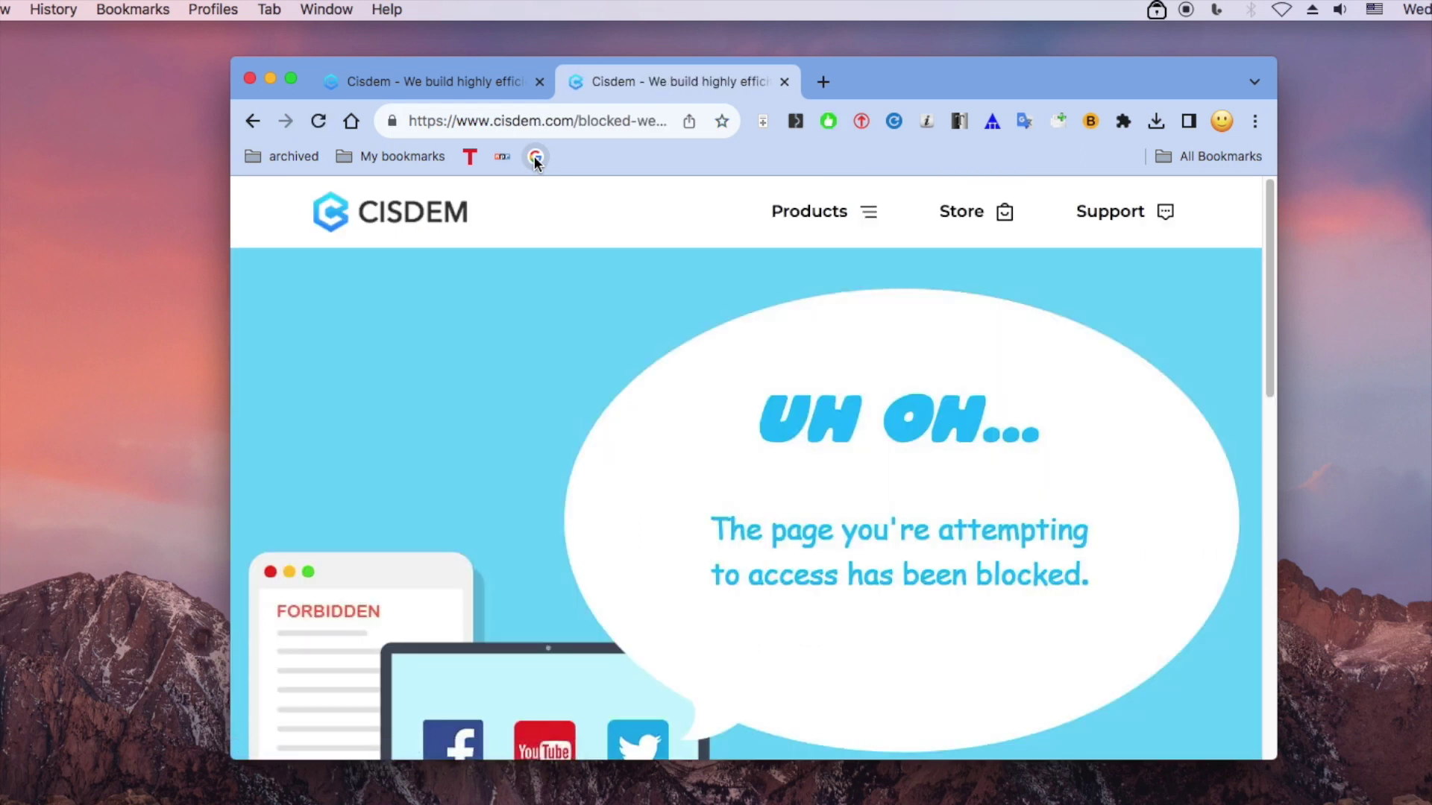
pyautogui.click(270, 79)
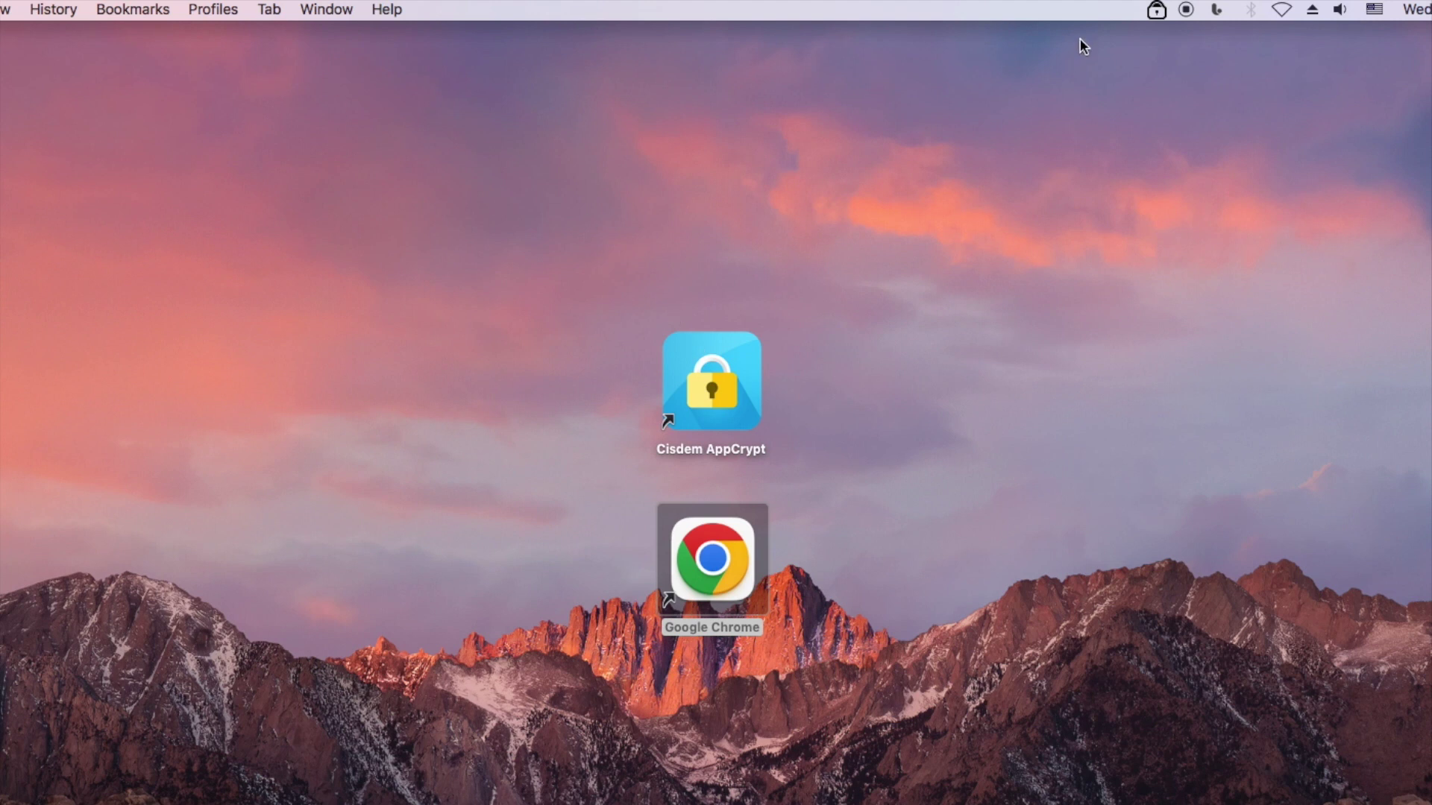
# - Unlock AppCrypt and delete npr.org from the Always Allow exceptions
pyautogui.click(1157, 10)
pyautogui.click(1168, 40)
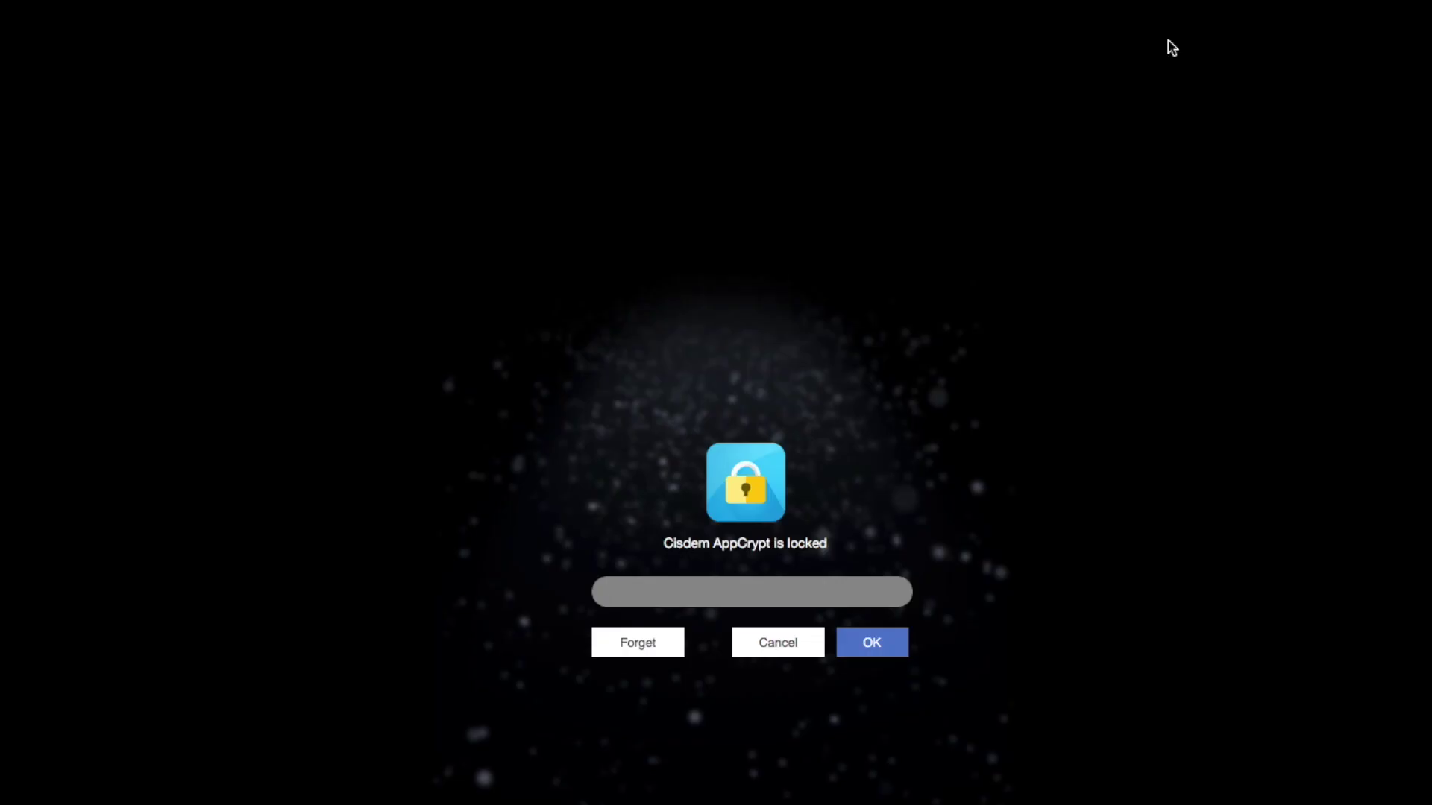
pyautogui.click(880, 654)
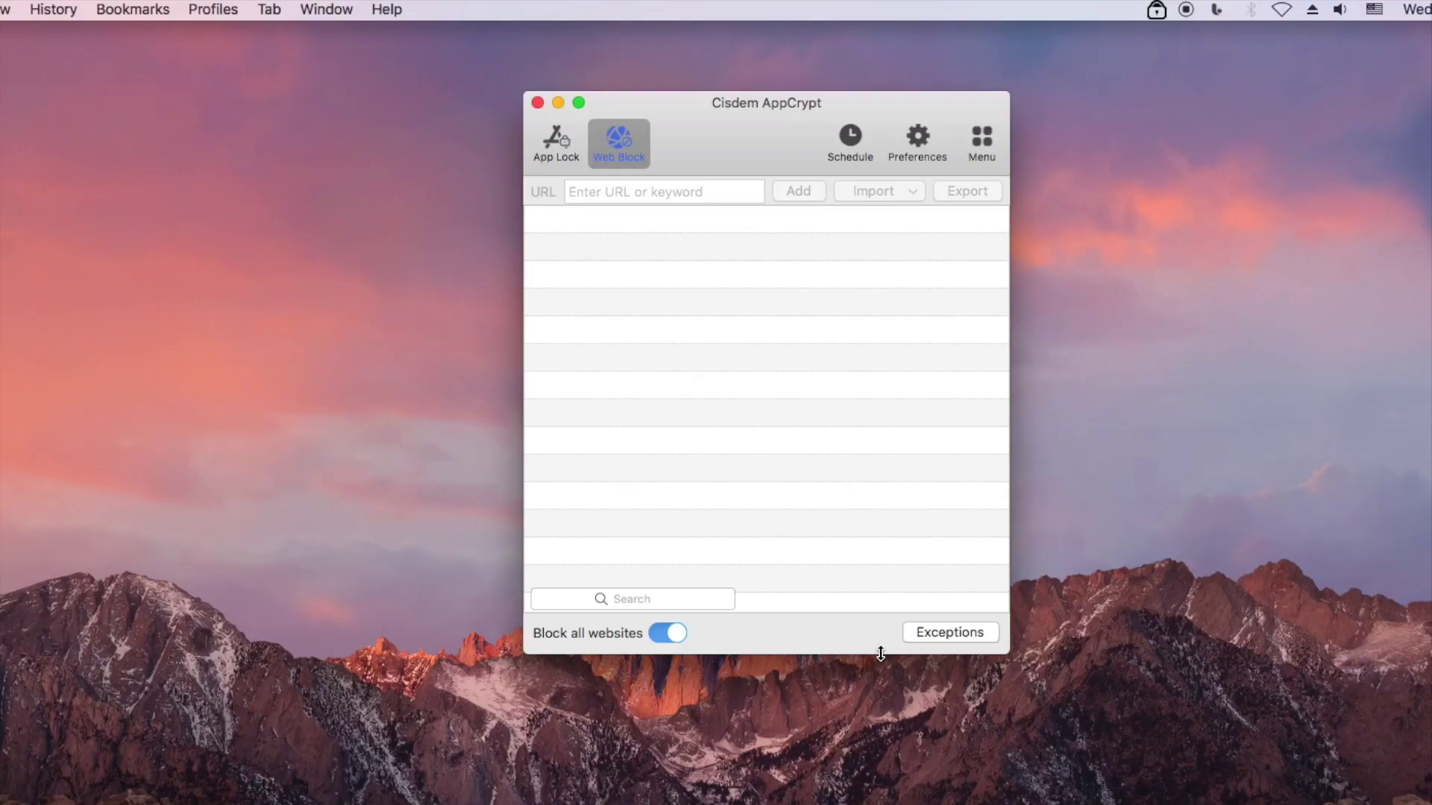
pyautogui.click(916, 631)
pyautogui.click(617, 255)
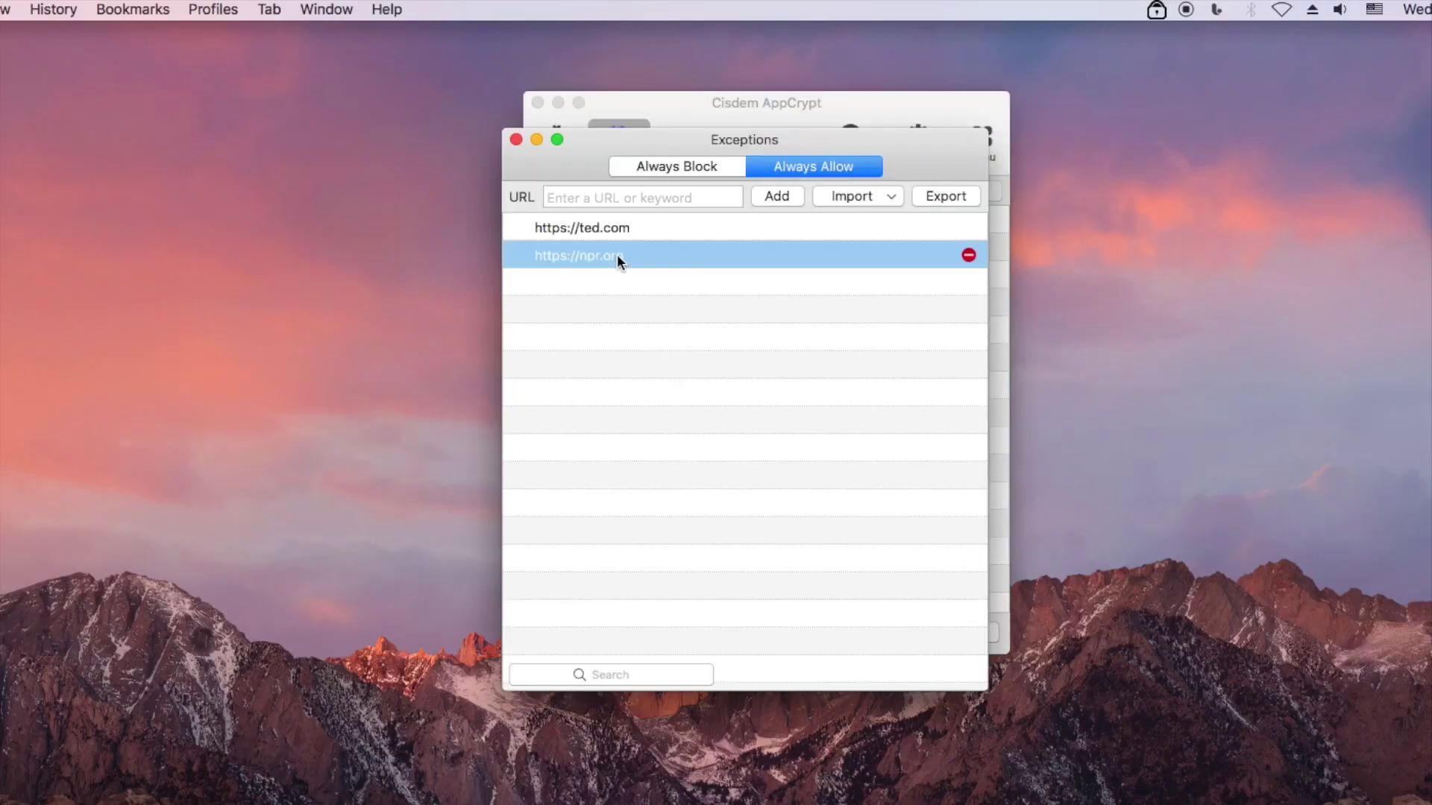
pyautogui.click(968, 256)
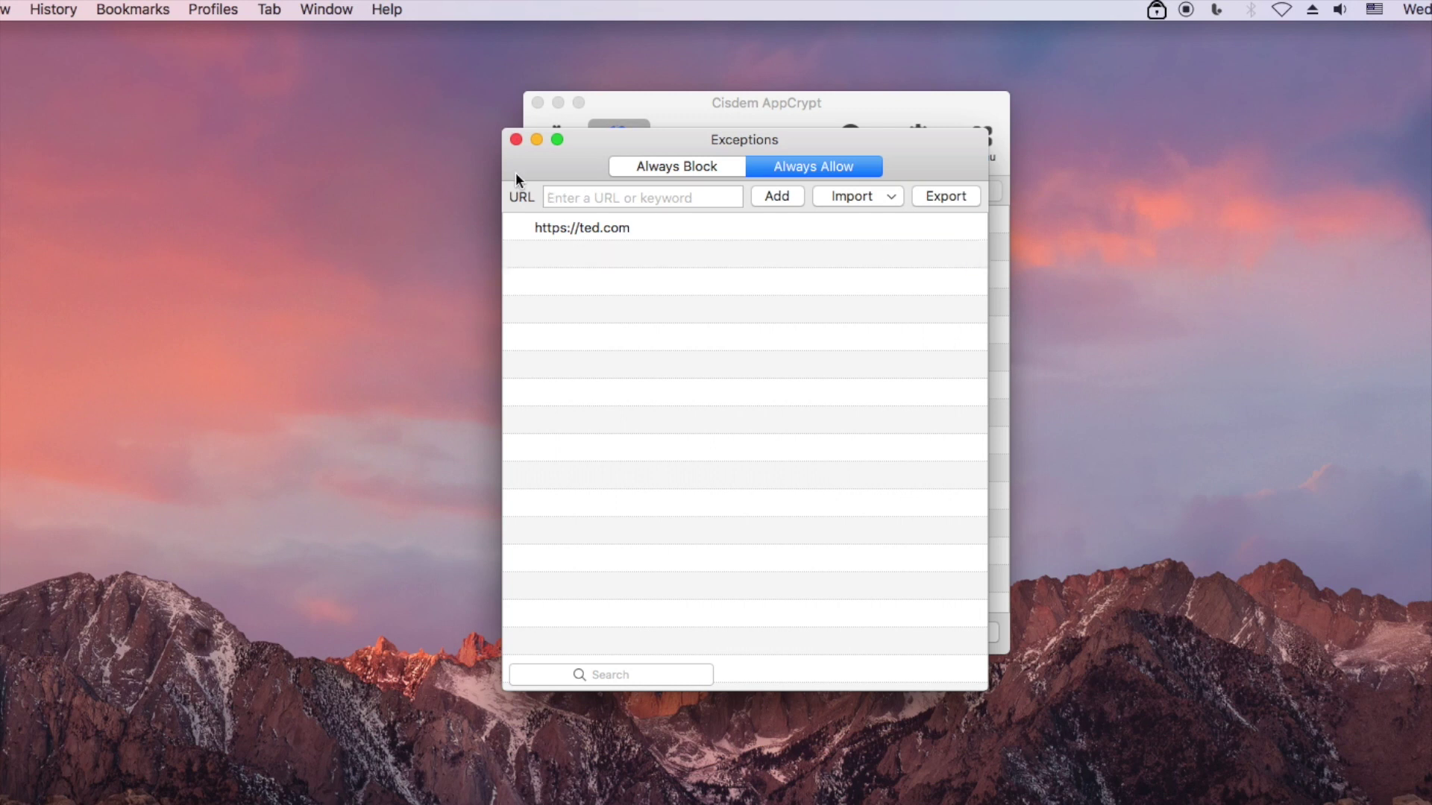
# - Close AppCrypt's windows, relaunch Chrome, and try the NPR bookmark
pyautogui.click(516, 139)
pyautogui.click(537, 102)
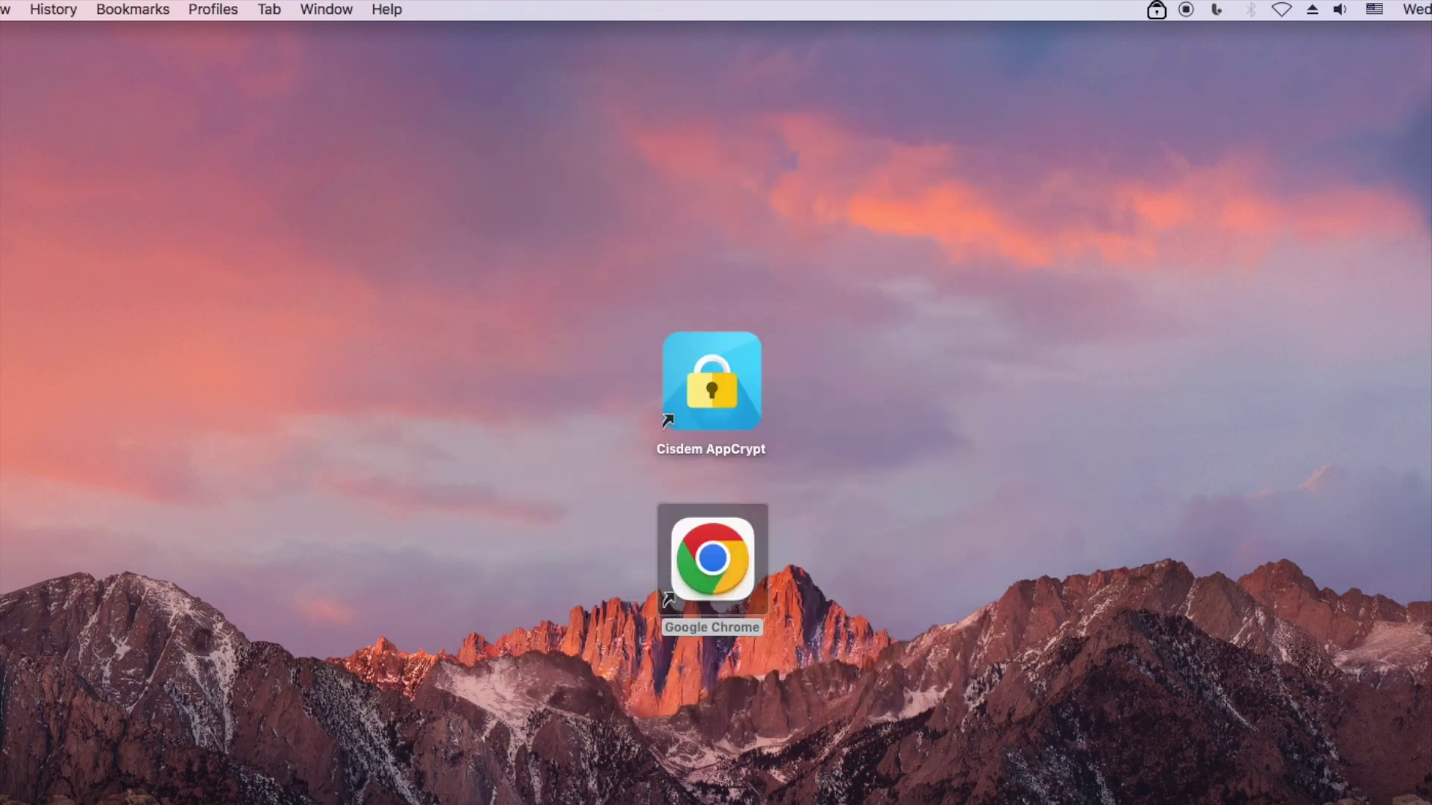
pyautogui.doubleClick(712, 559)
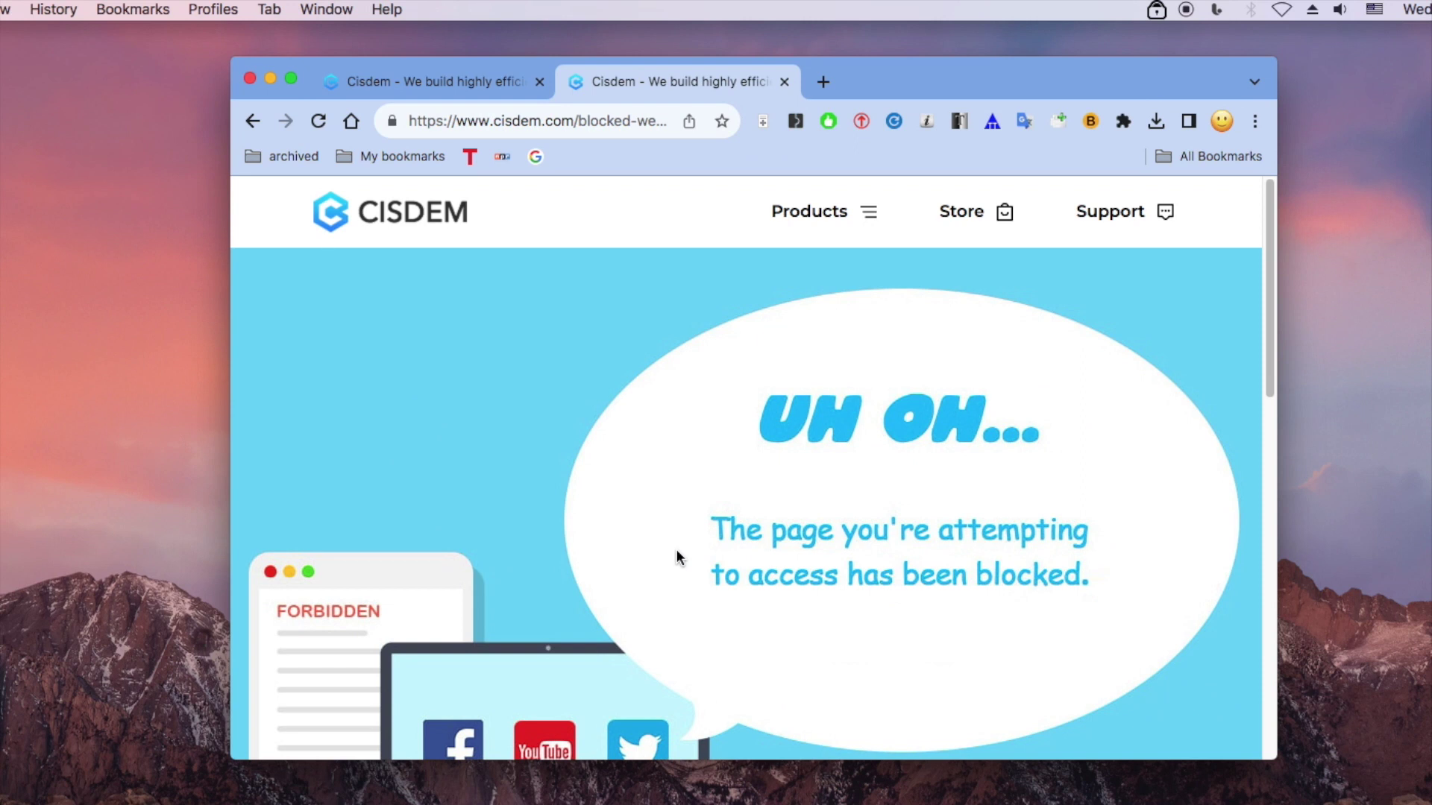
pyautogui.click(501, 156)
# - Minimize Chrome, unlock AppCrypt, switch off Block all websites, and close AppCrypt
pyautogui.click(270, 79)
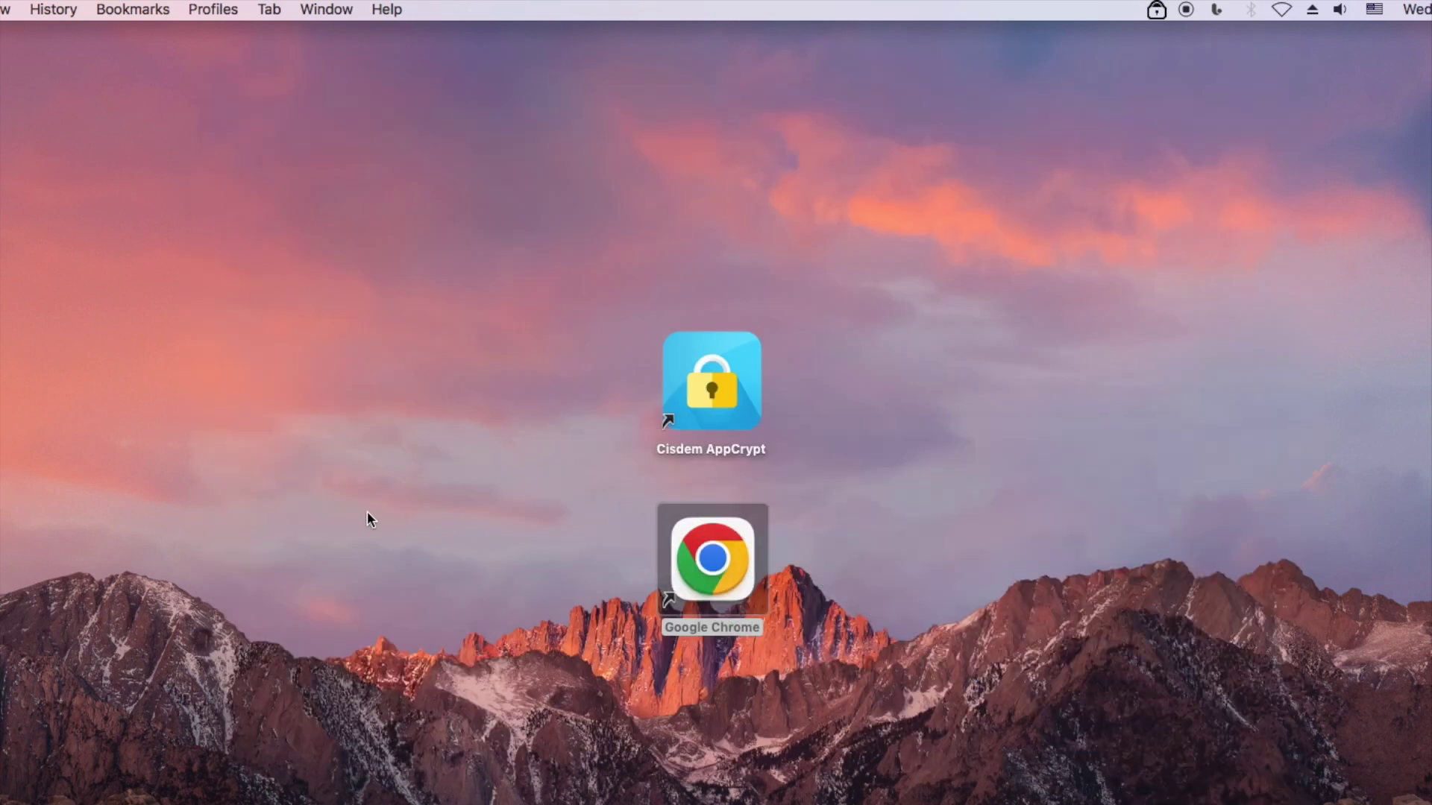
pyautogui.click(1170, 16)
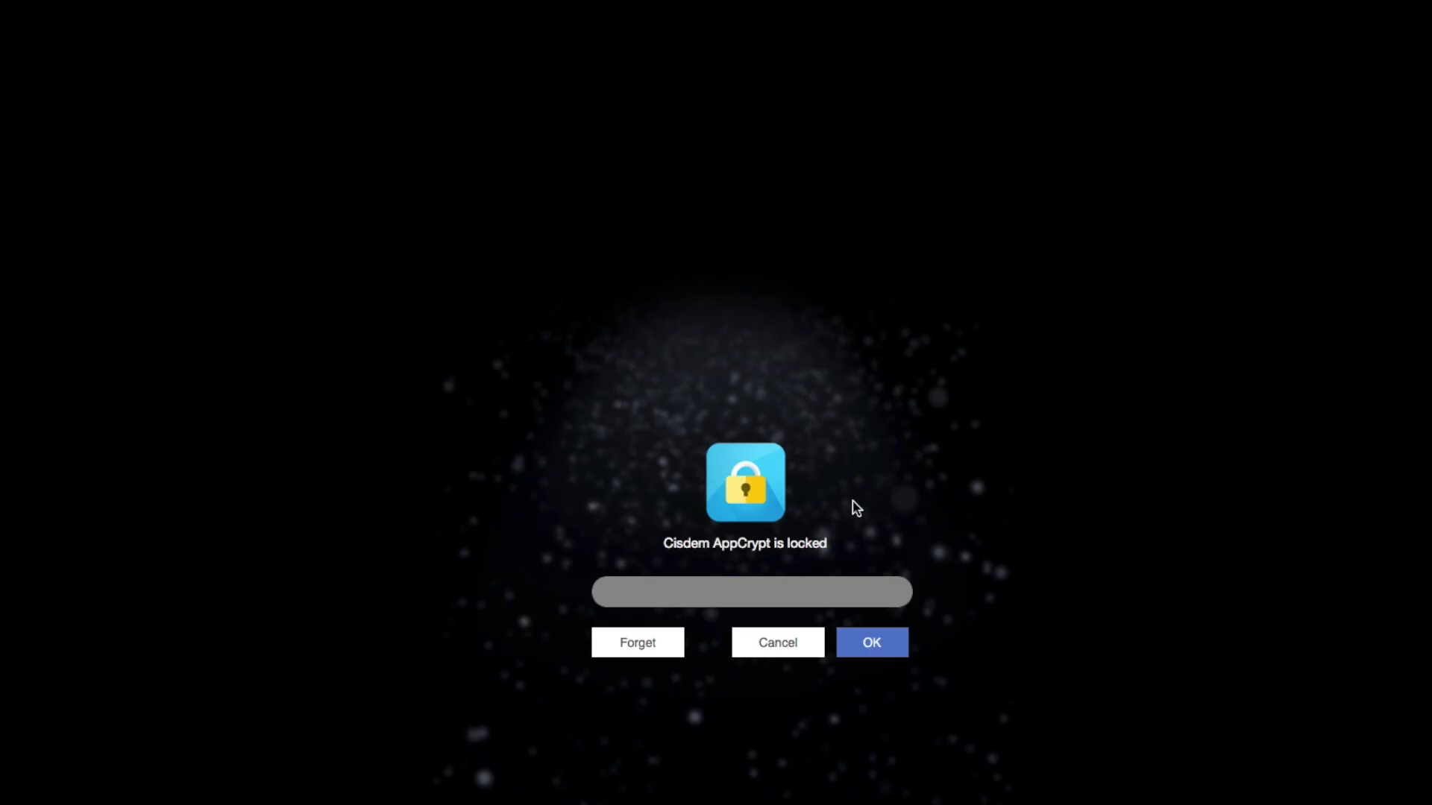
pyautogui.click(872, 644)
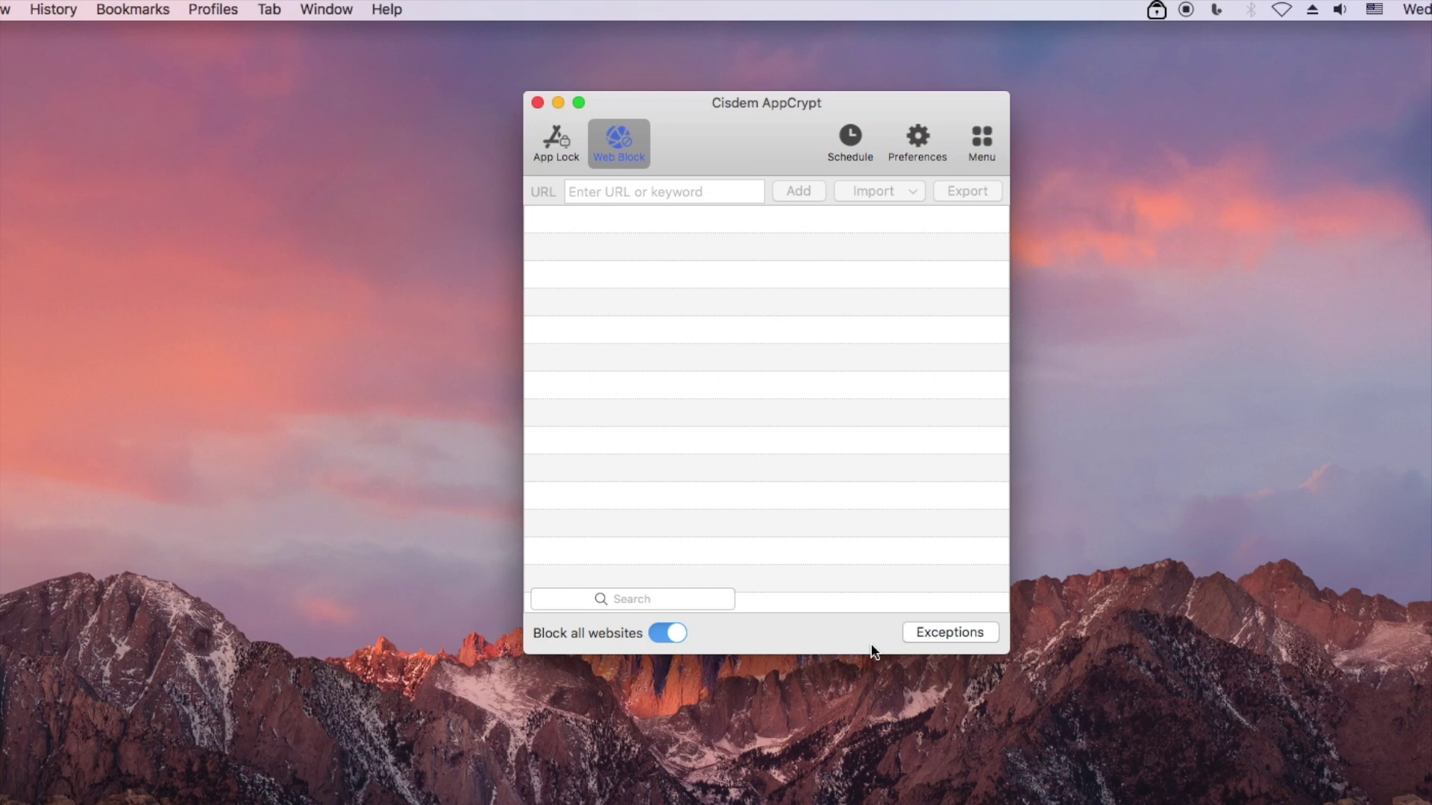
pyautogui.click(654, 635)
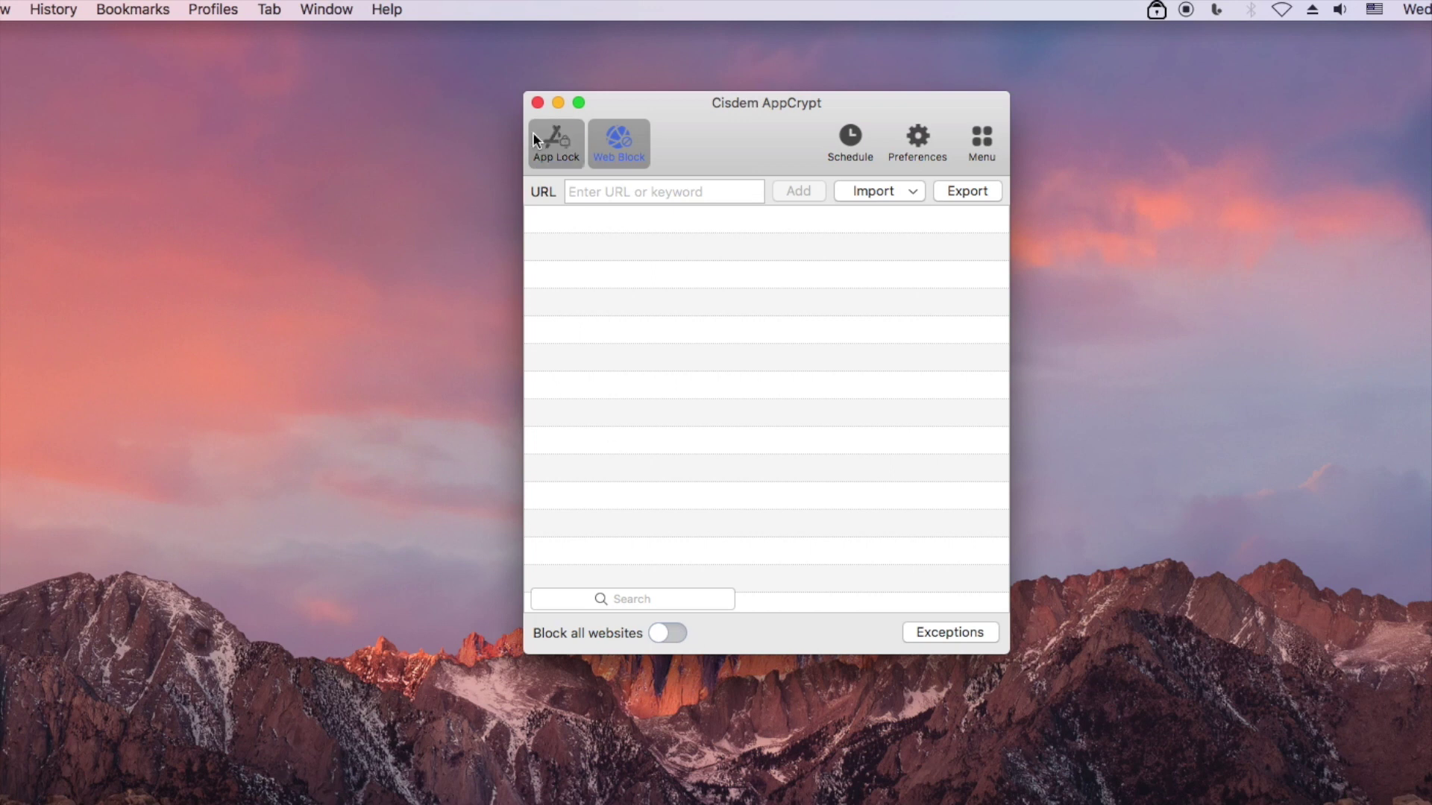
pyautogui.click(537, 102)
# - Relaunch Chrome and load the NPR and Google bookmarks
pyautogui.doubleClick(733, 582)
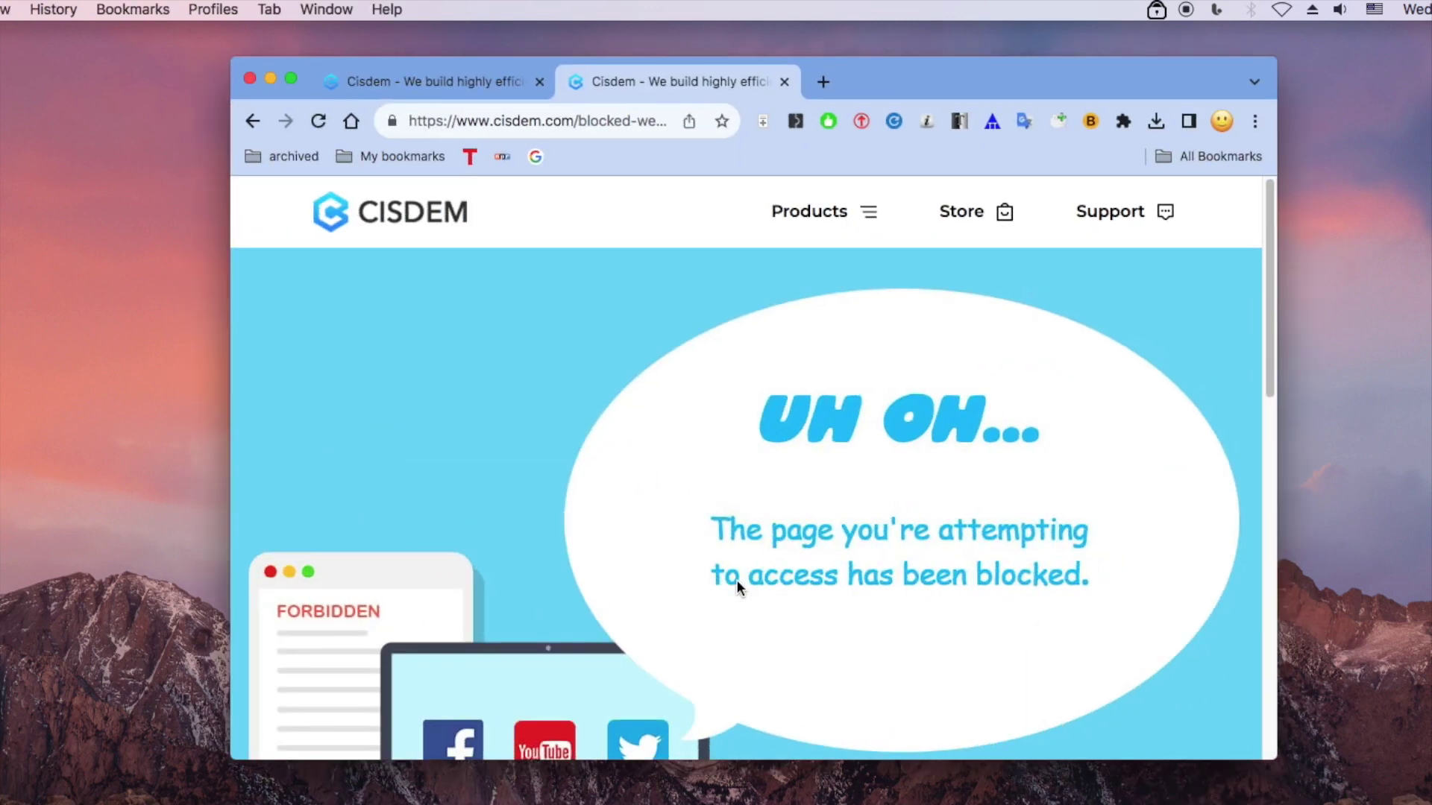
pyautogui.click(503, 155)
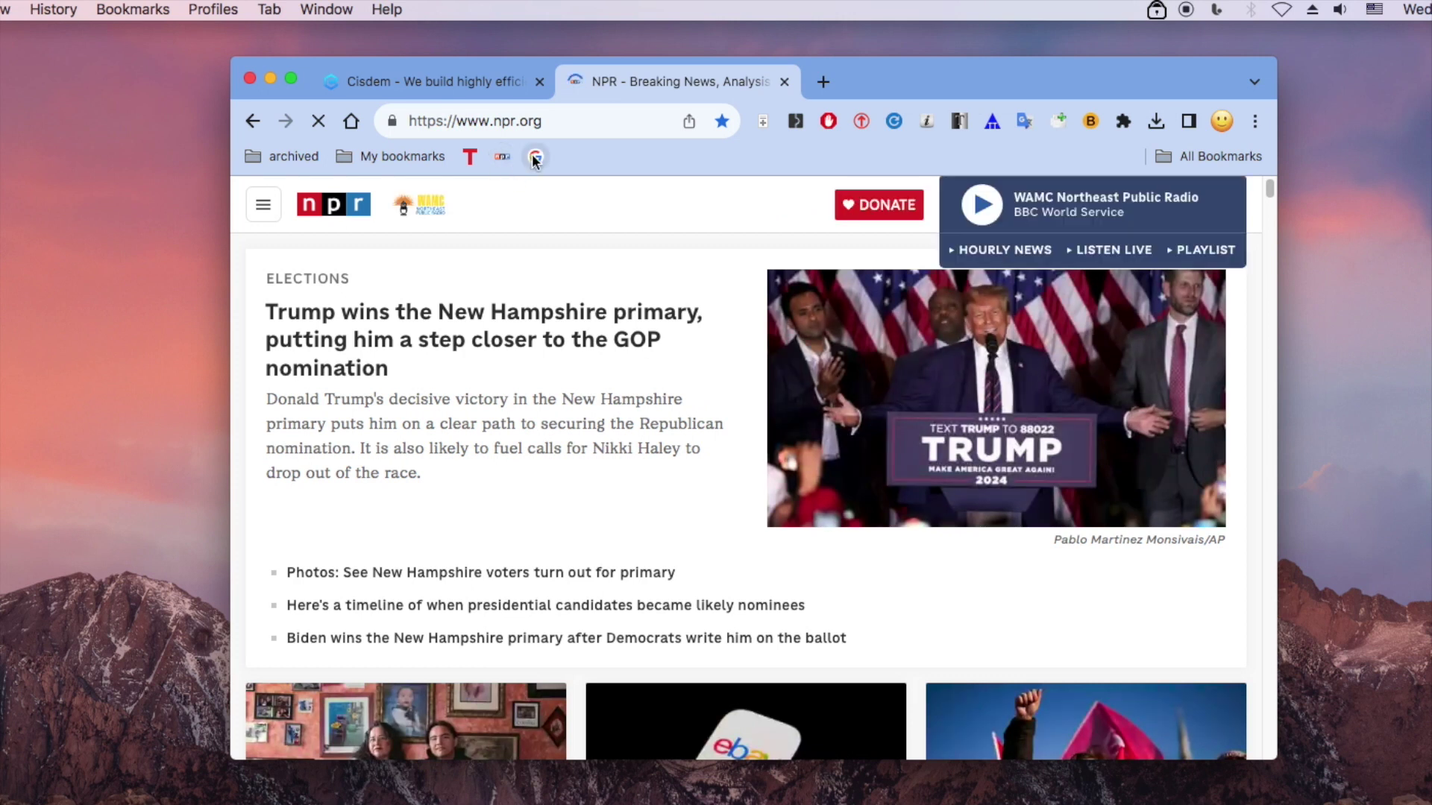
pyautogui.click(535, 157)
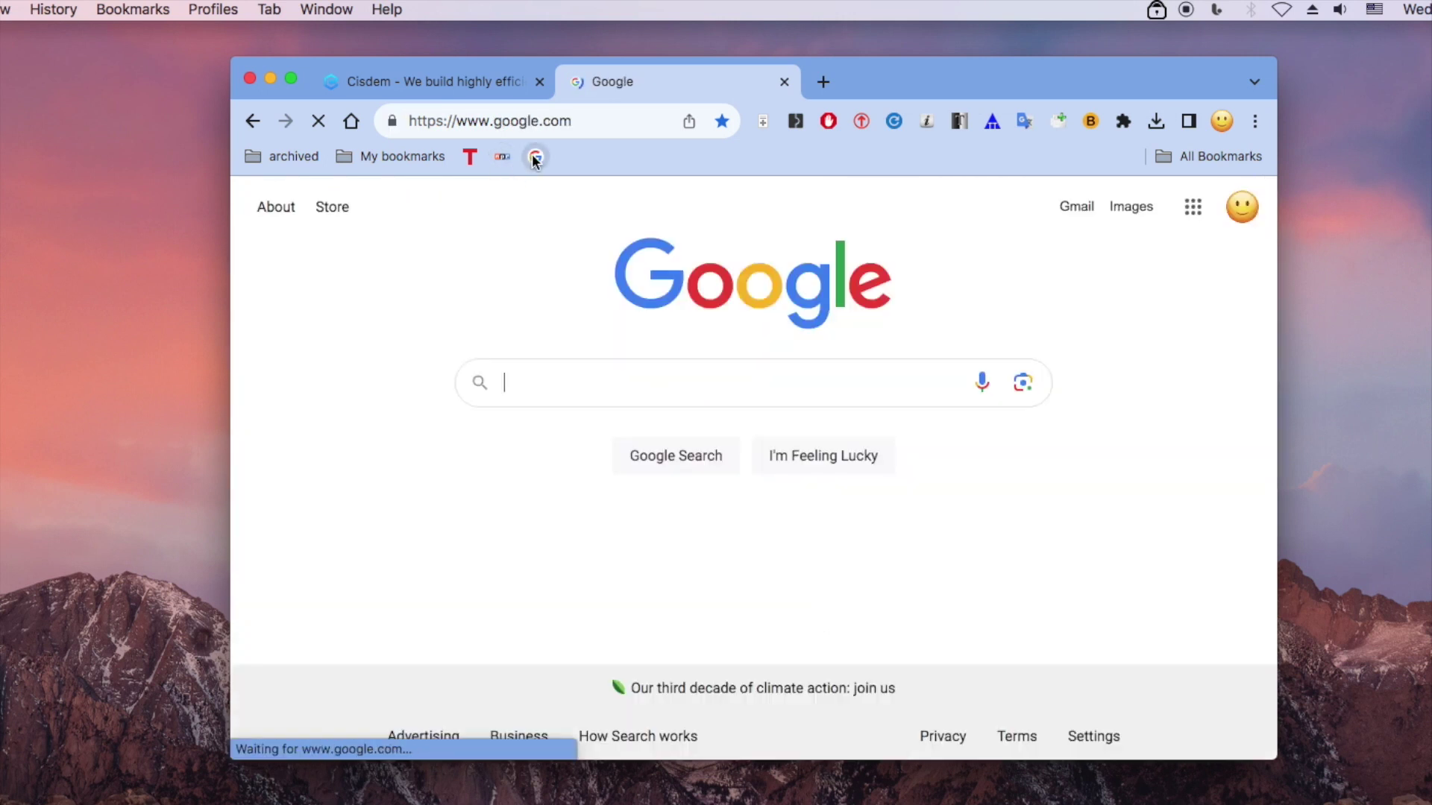
# - Minimize Chrome, unlock AppCrypt, turn Block all websites back on, and relaunch Chrome
pyautogui.click(272, 80)
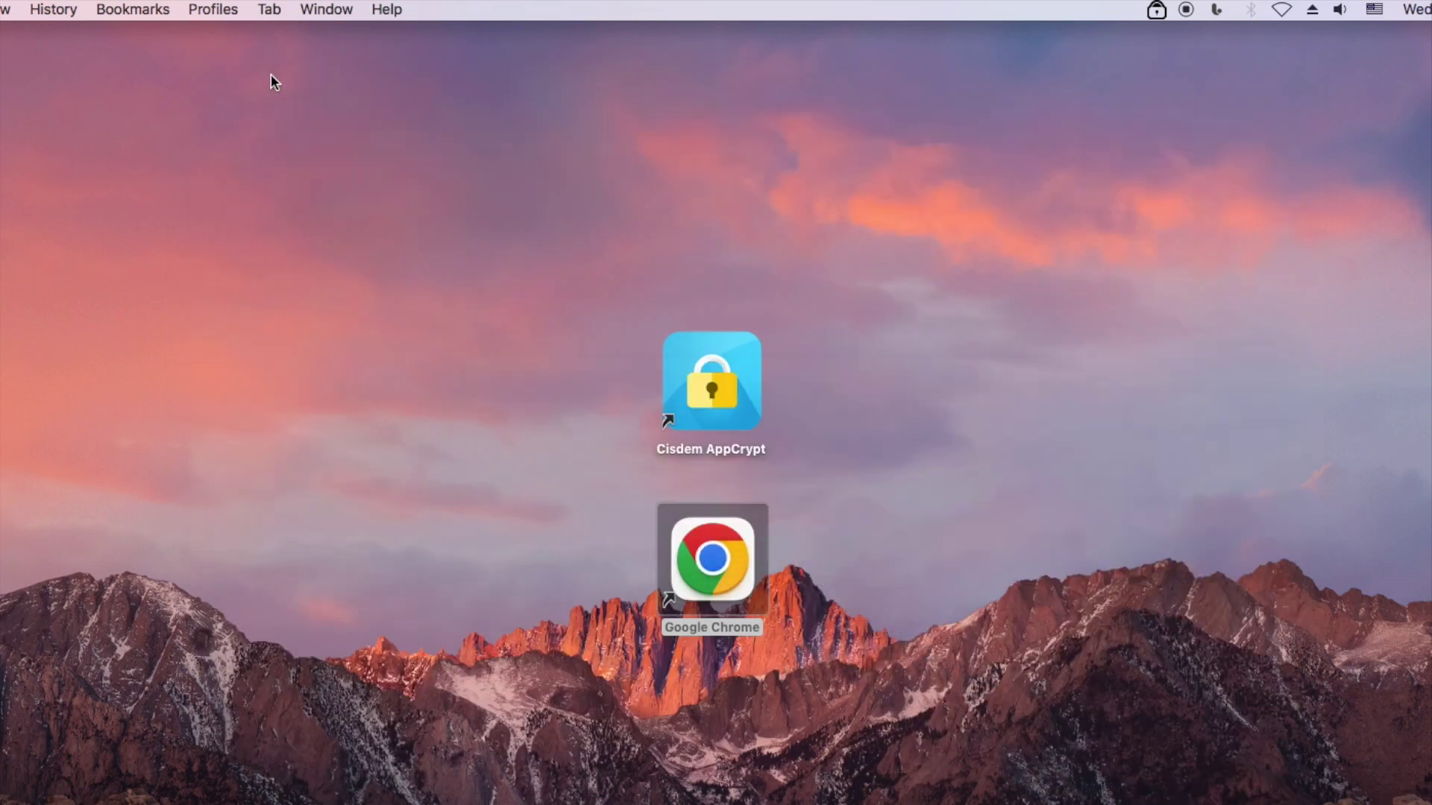
pyautogui.click(1156, 12)
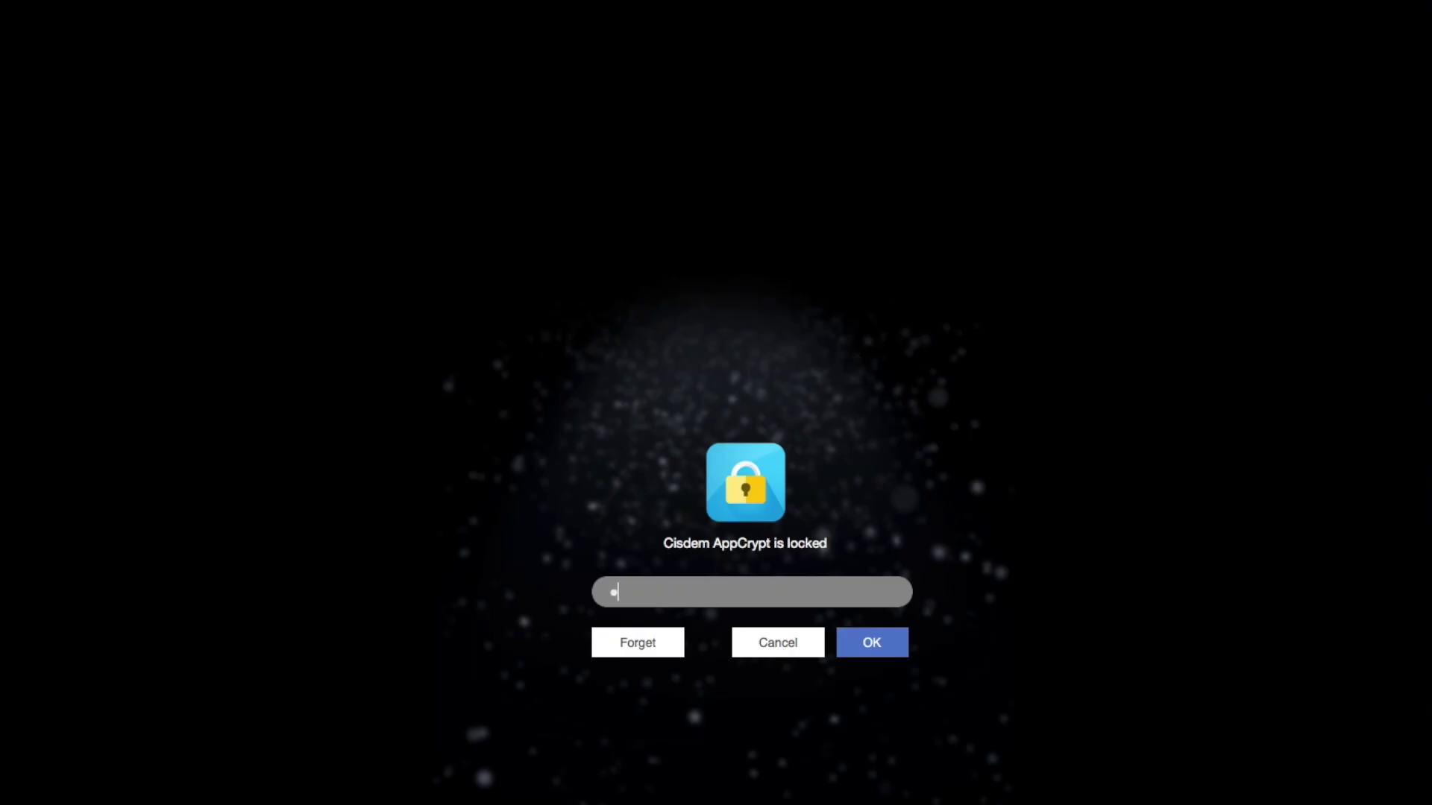
pyautogui.click(891, 646)
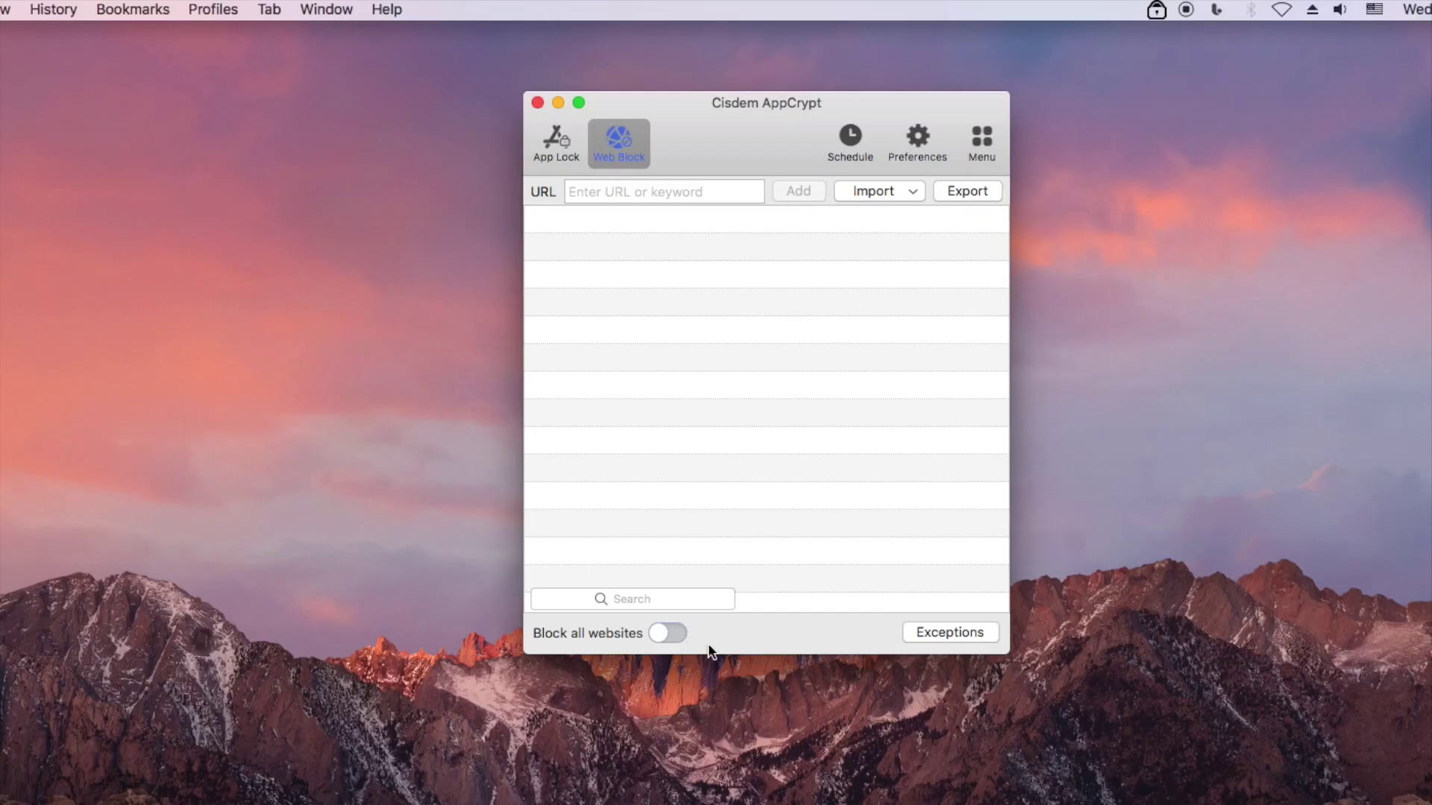
pyautogui.click(672, 633)
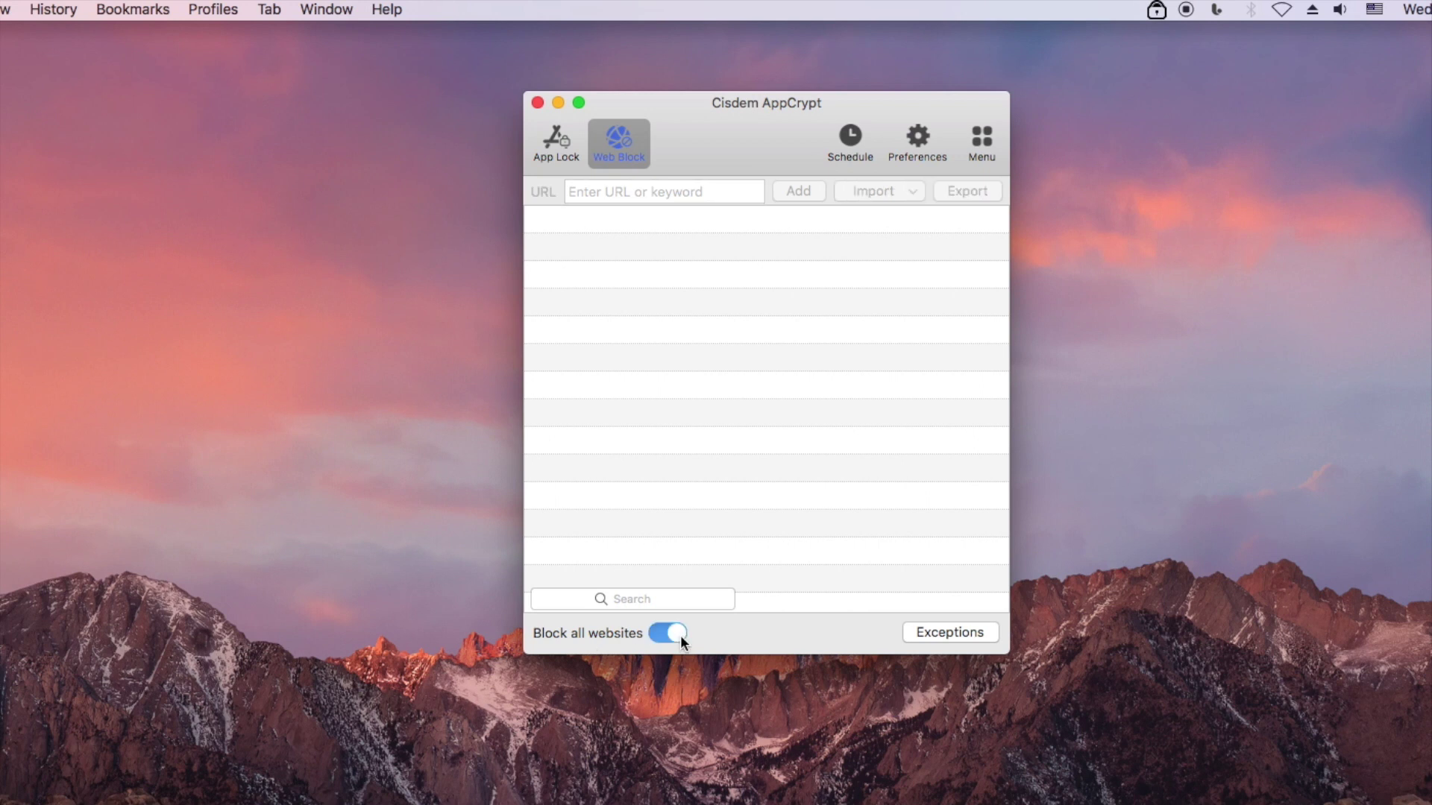
pyautogui.click(537, 102)
pyautogui.doubleClick(689, 563)
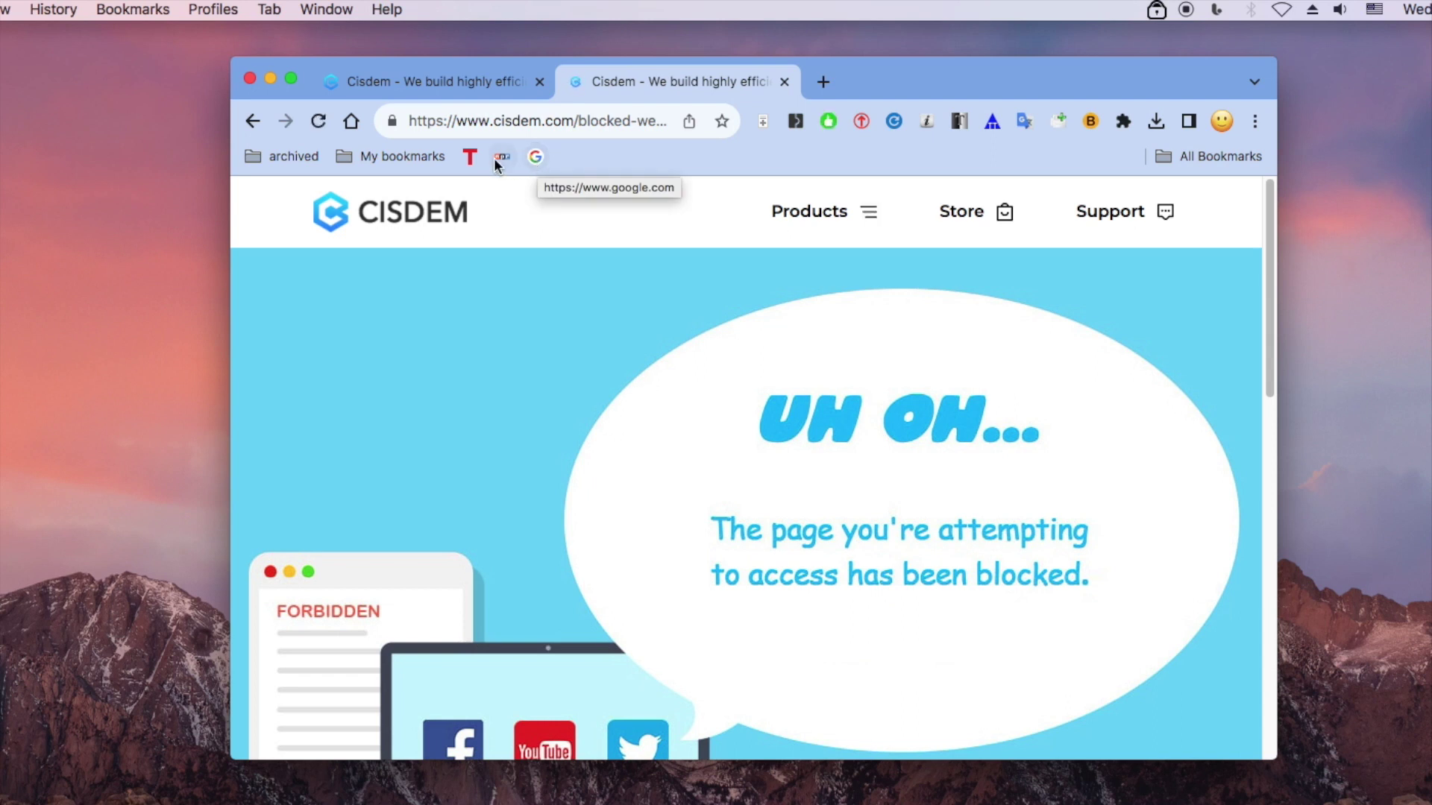
# - Try the NPR and TED bookmarks, then close the blocked-page tab and Chrome
pyautogui.click(497, 159)
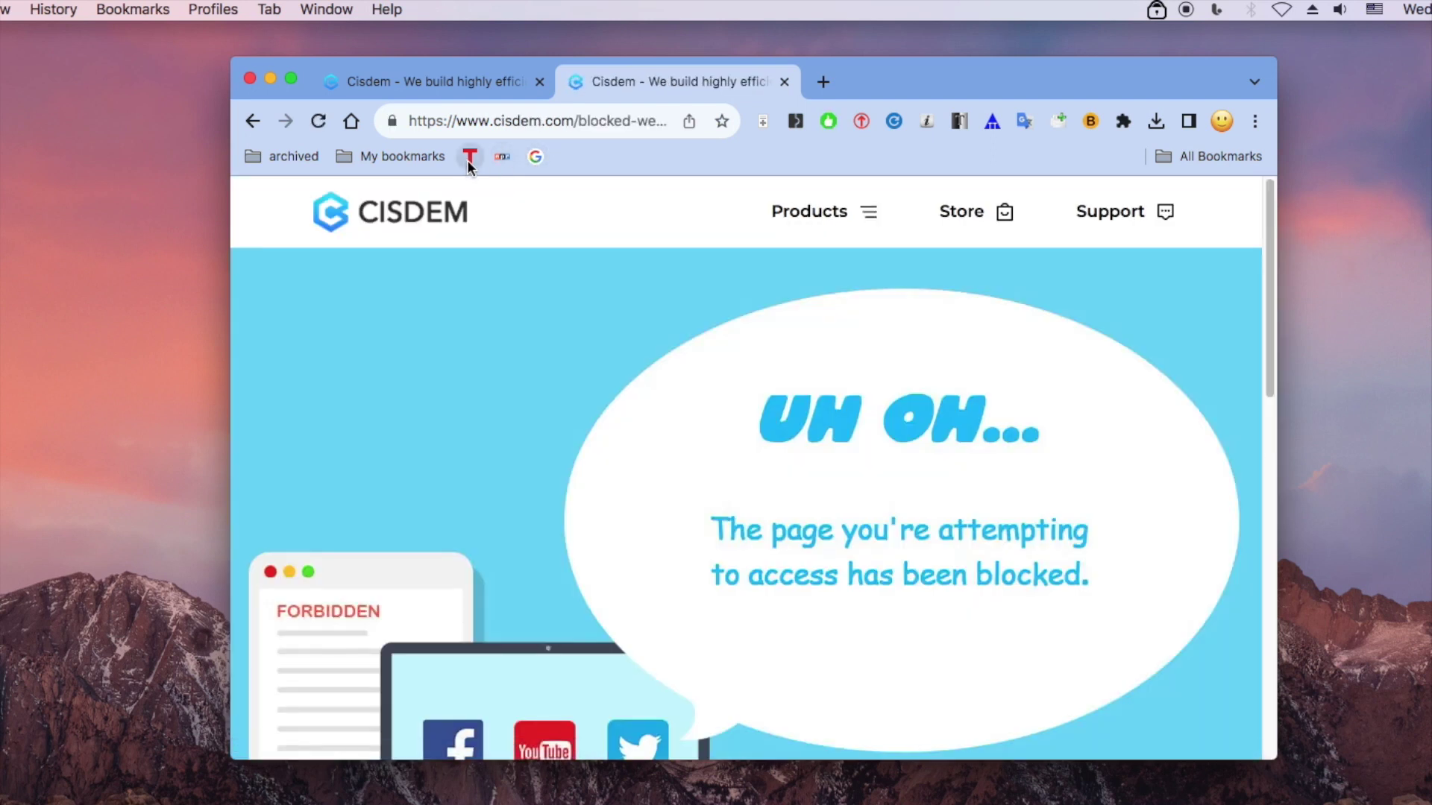
pyautogui.click(468, 159)
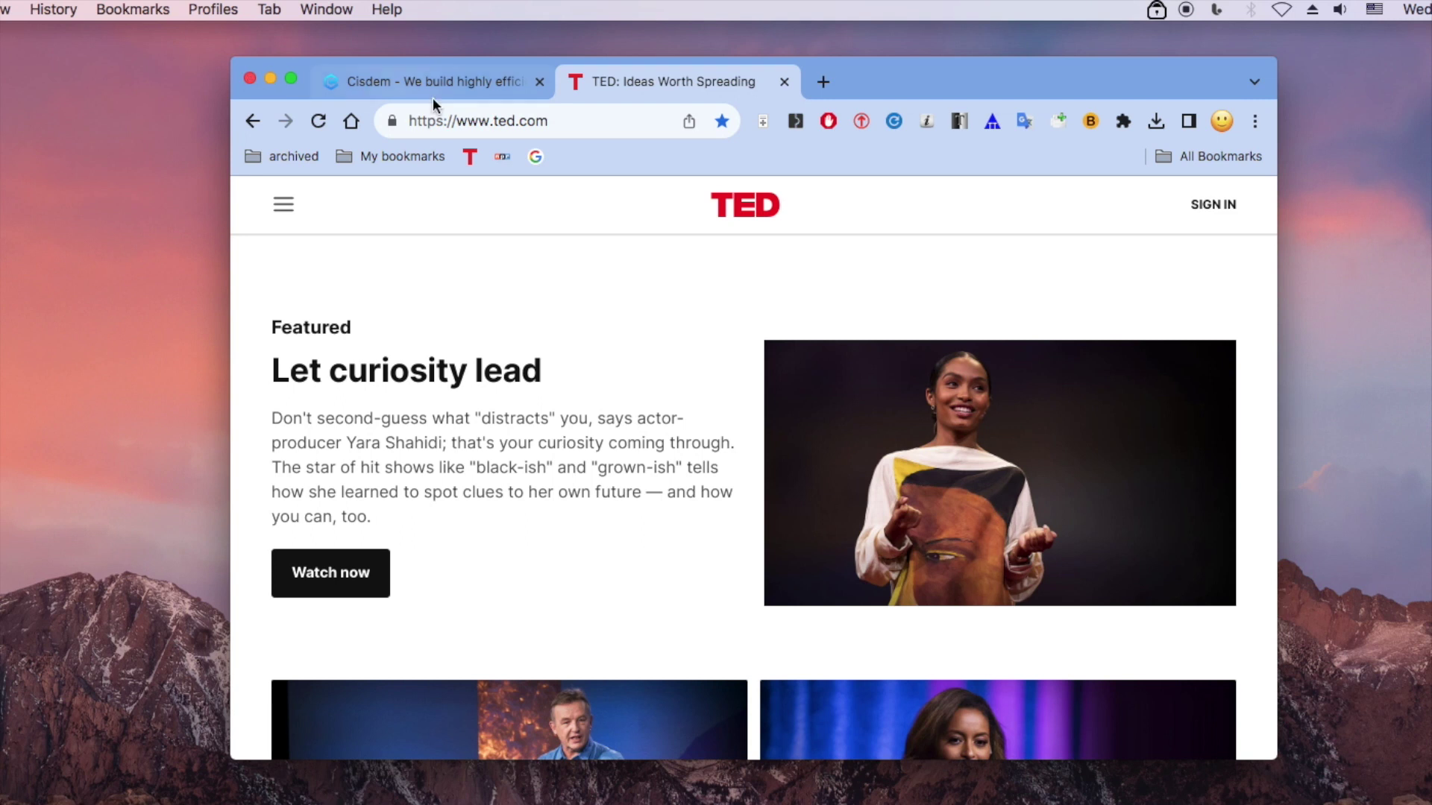
pyautogui.click(538, 81)
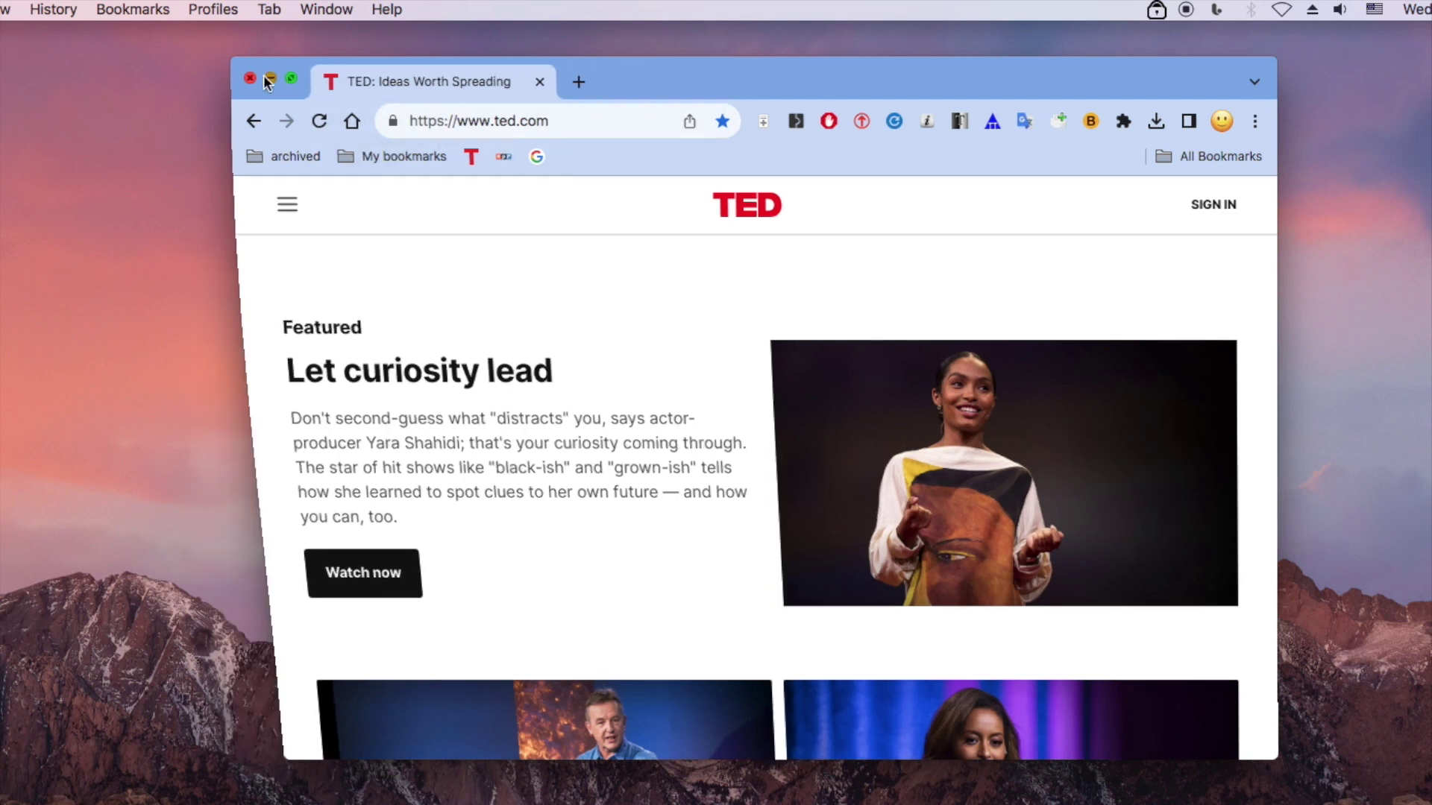
pyautogui.click(251, 79)
# - Unlock AppCrypt from the menu-bar icon and switch off Block all websites
pyautogui.click(1159, 11)
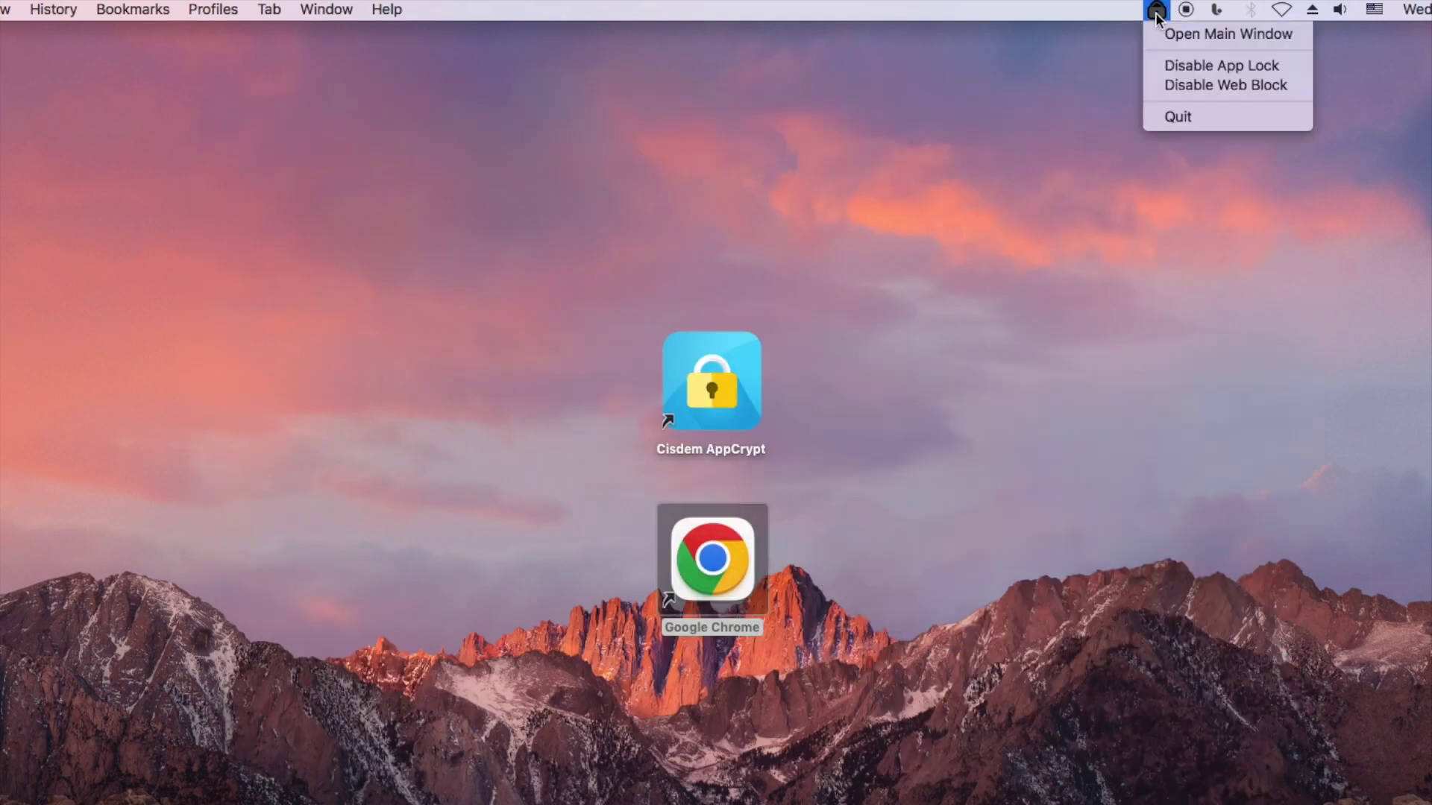
pyautogui.click(1175, 38)
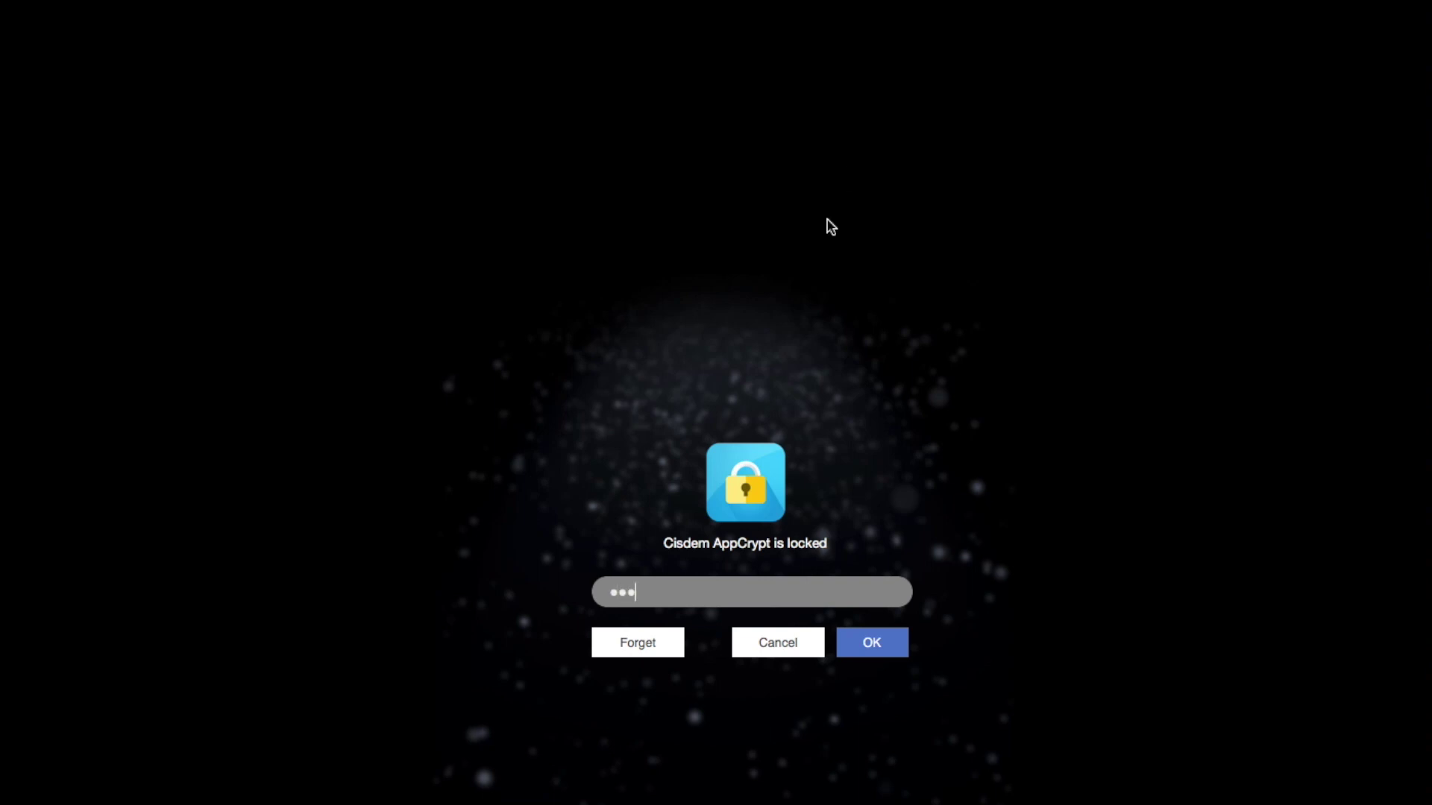
pyautogui.click(870, 643)
pyautogui.click(657, 638)
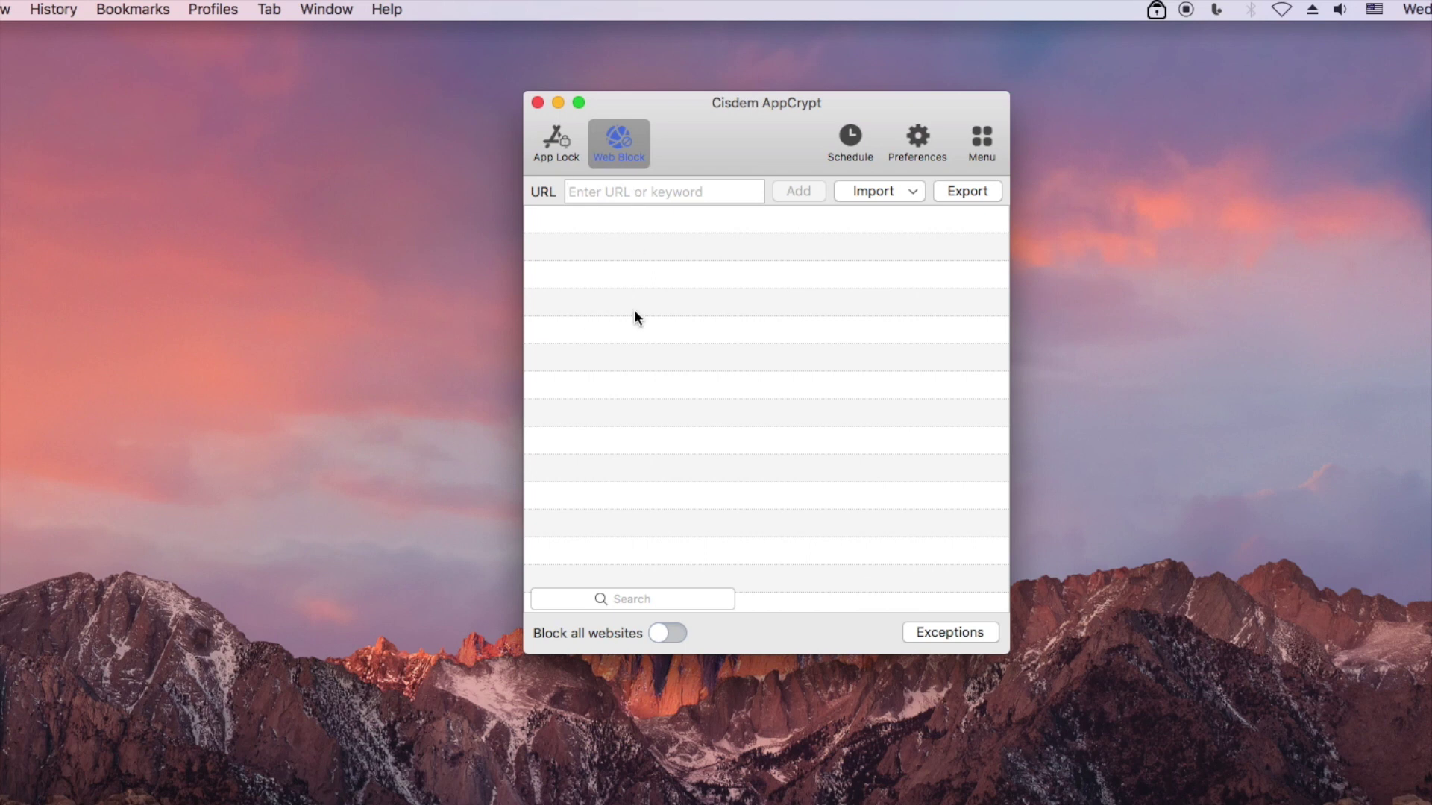
pyautogui.write('youtube.co')
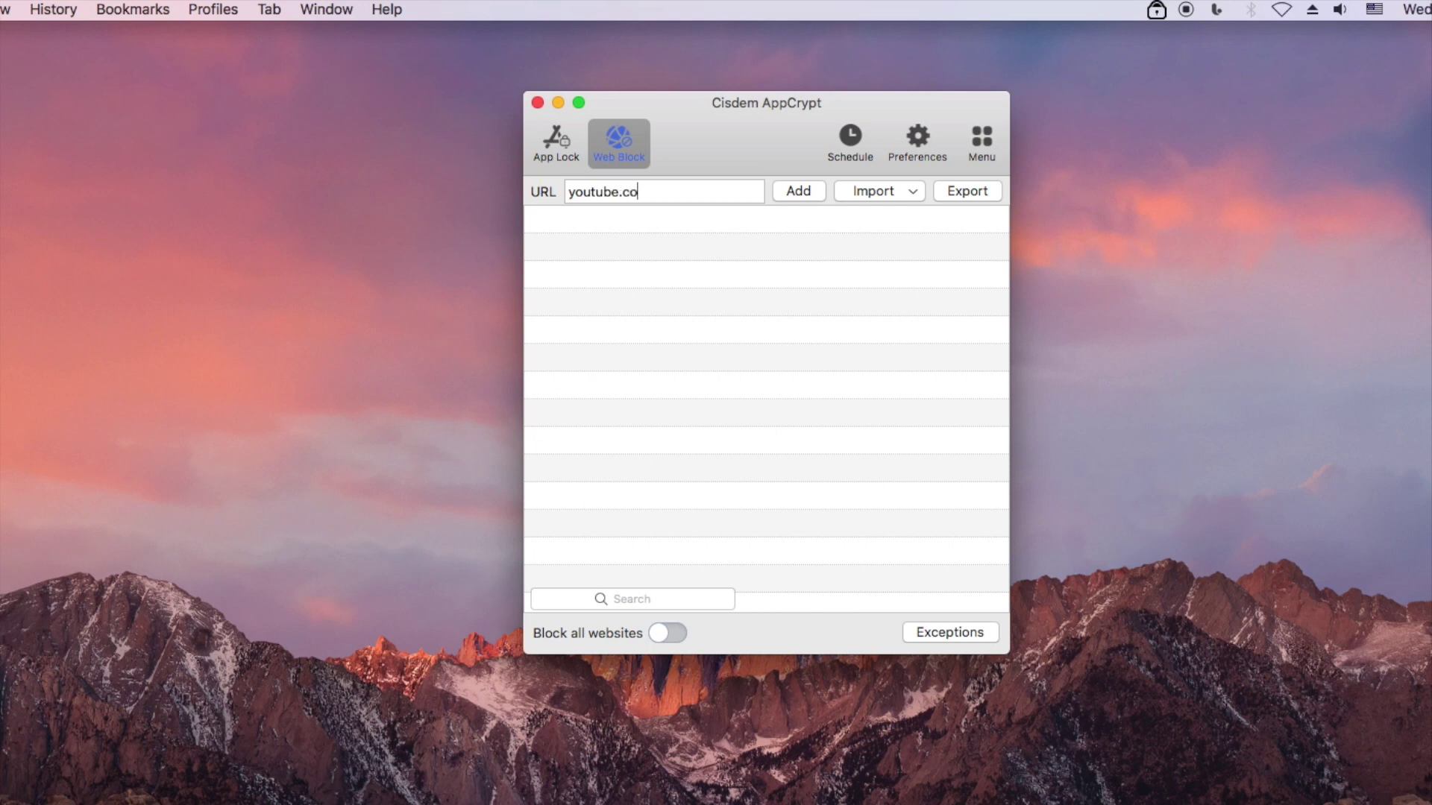
pyautogui.write('m')
# - Enter youtube.com, twitter.com, facebook.com and the keyword 'porn' as Web Block entries
pyautogui.click(783, 193)
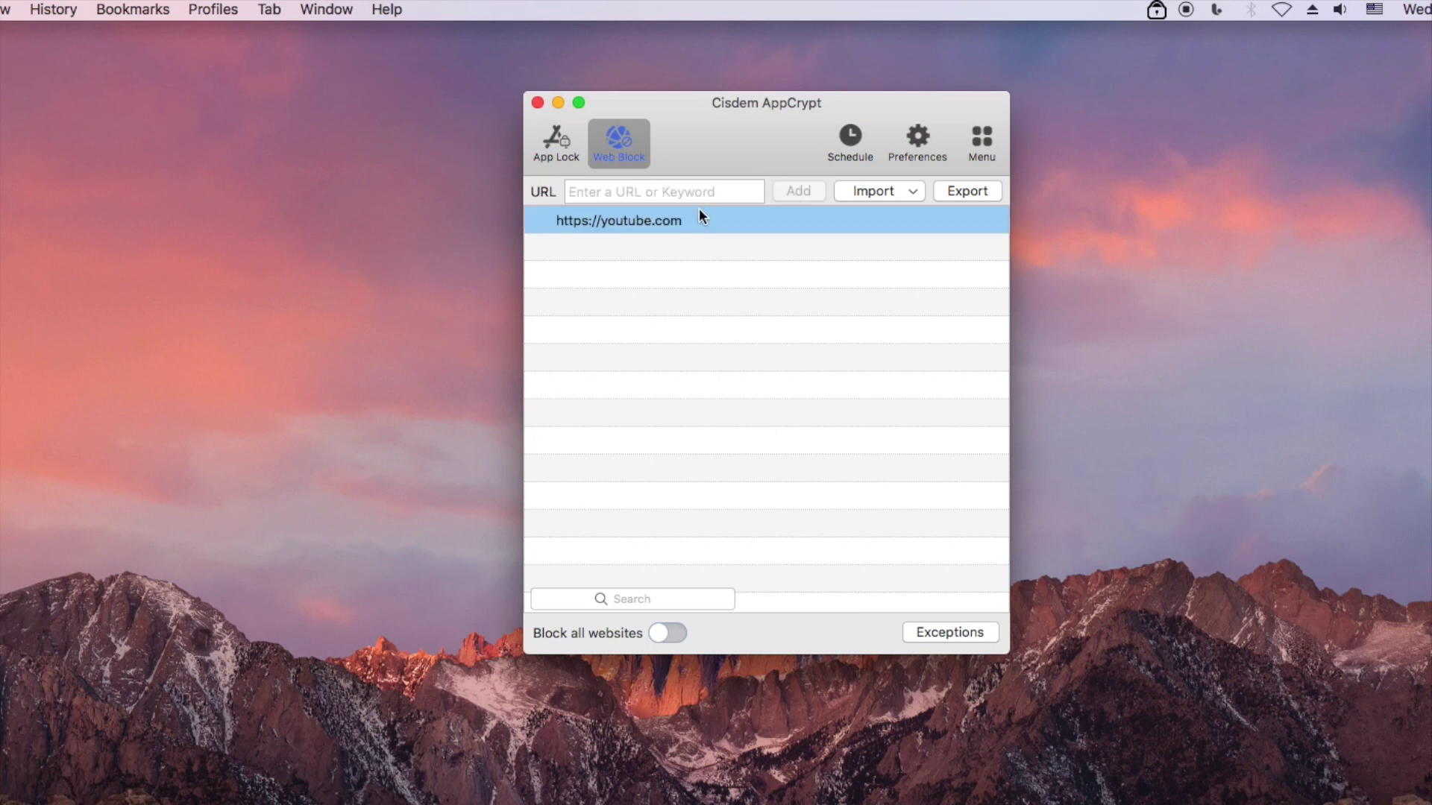
pyautogui.click(697, 192)
pyautogui.write('tw')
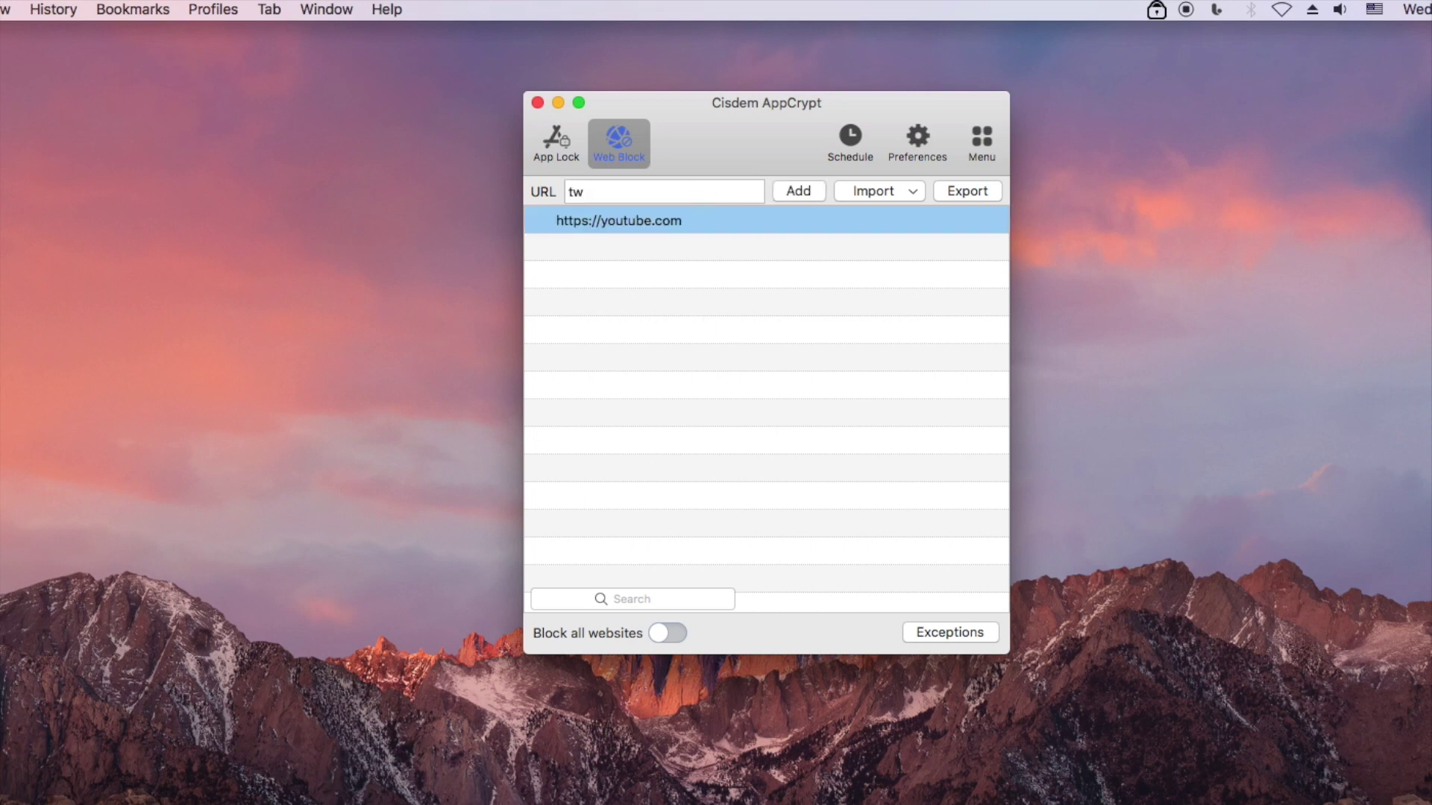
pyautogui.write('itter.com')
pyautogui.click(793, 190)
pyautogui.write('f')
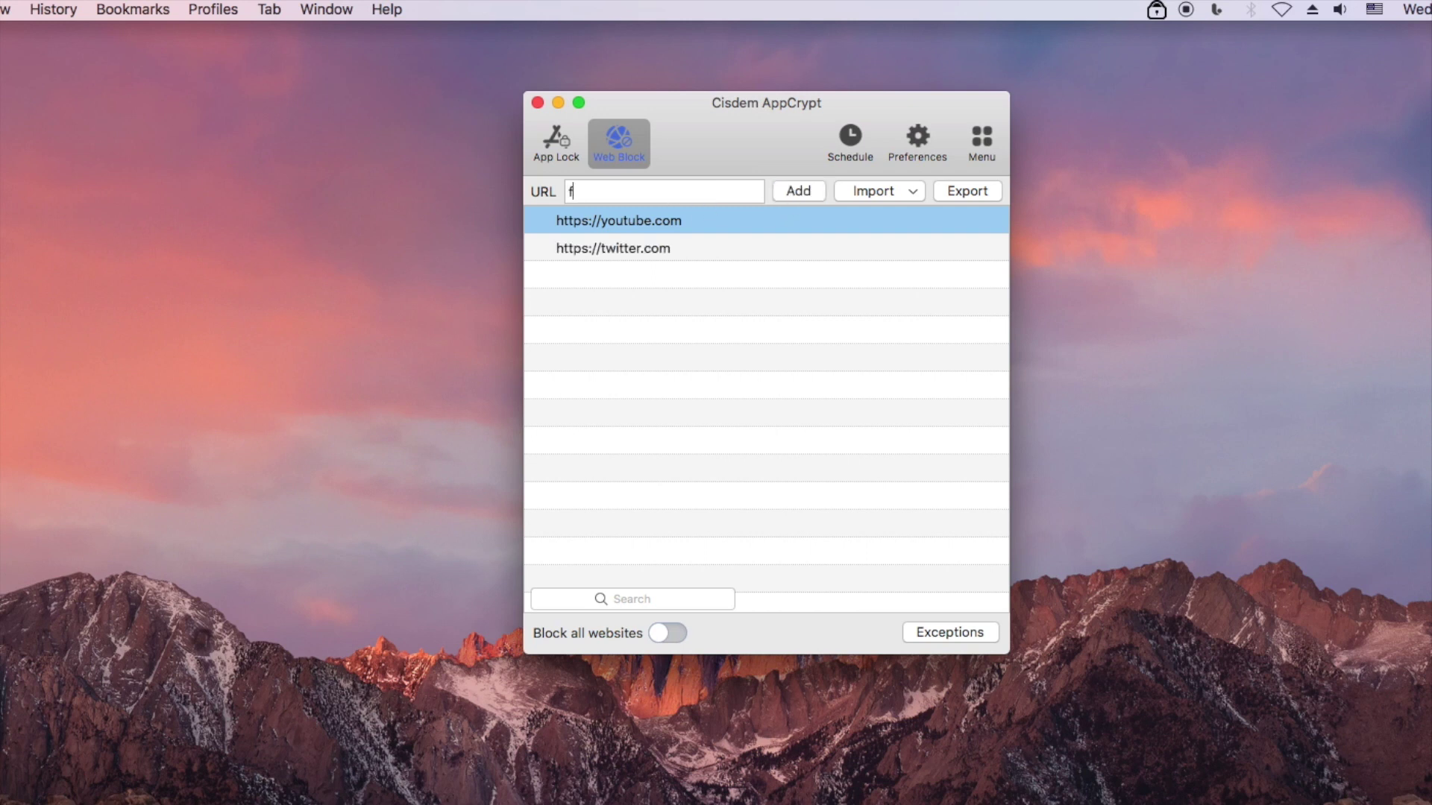
pyautogui.write('acebook.com')
pyautogui.click(786, 189)
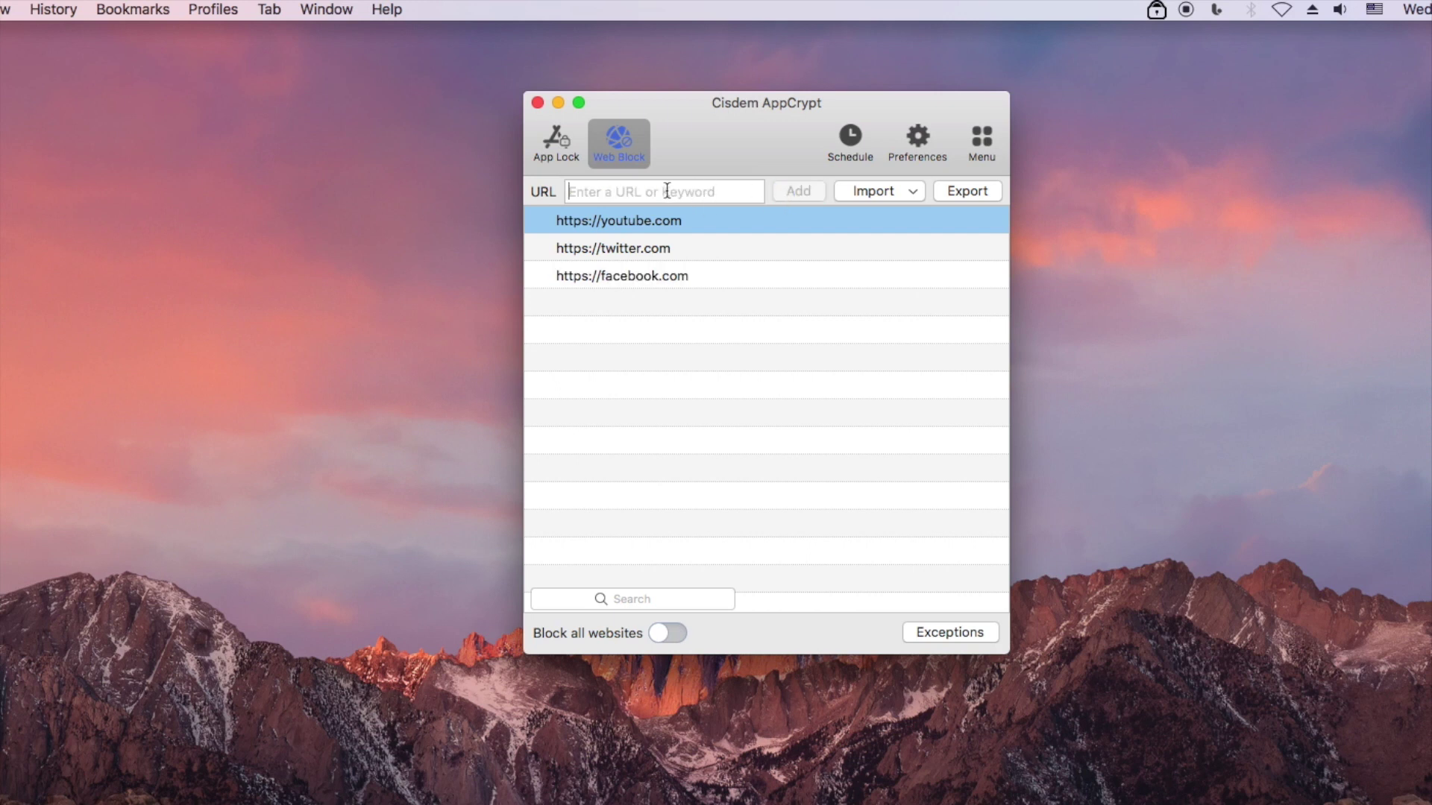
pyautogui.write('porn')
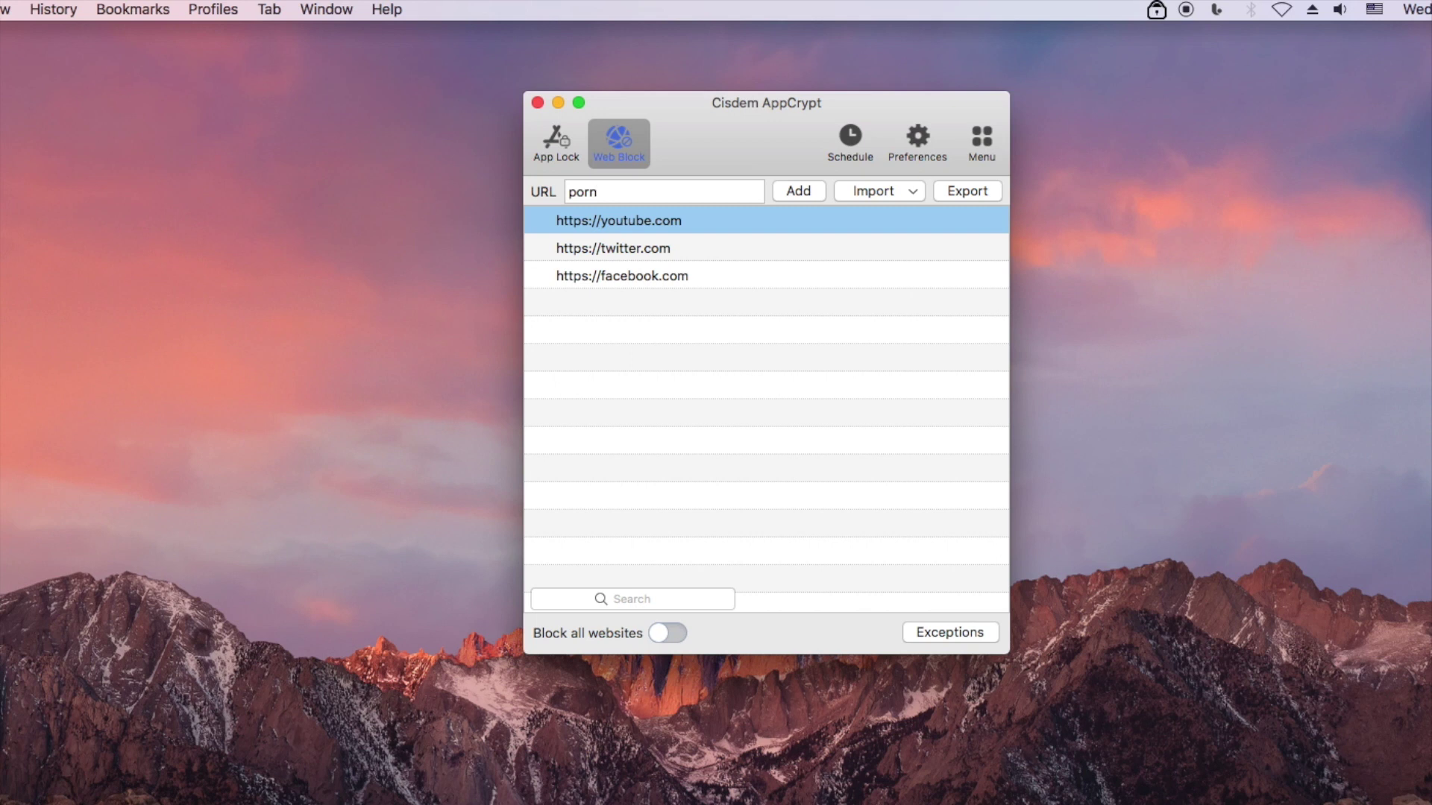
pyautogui.click(792, 193)
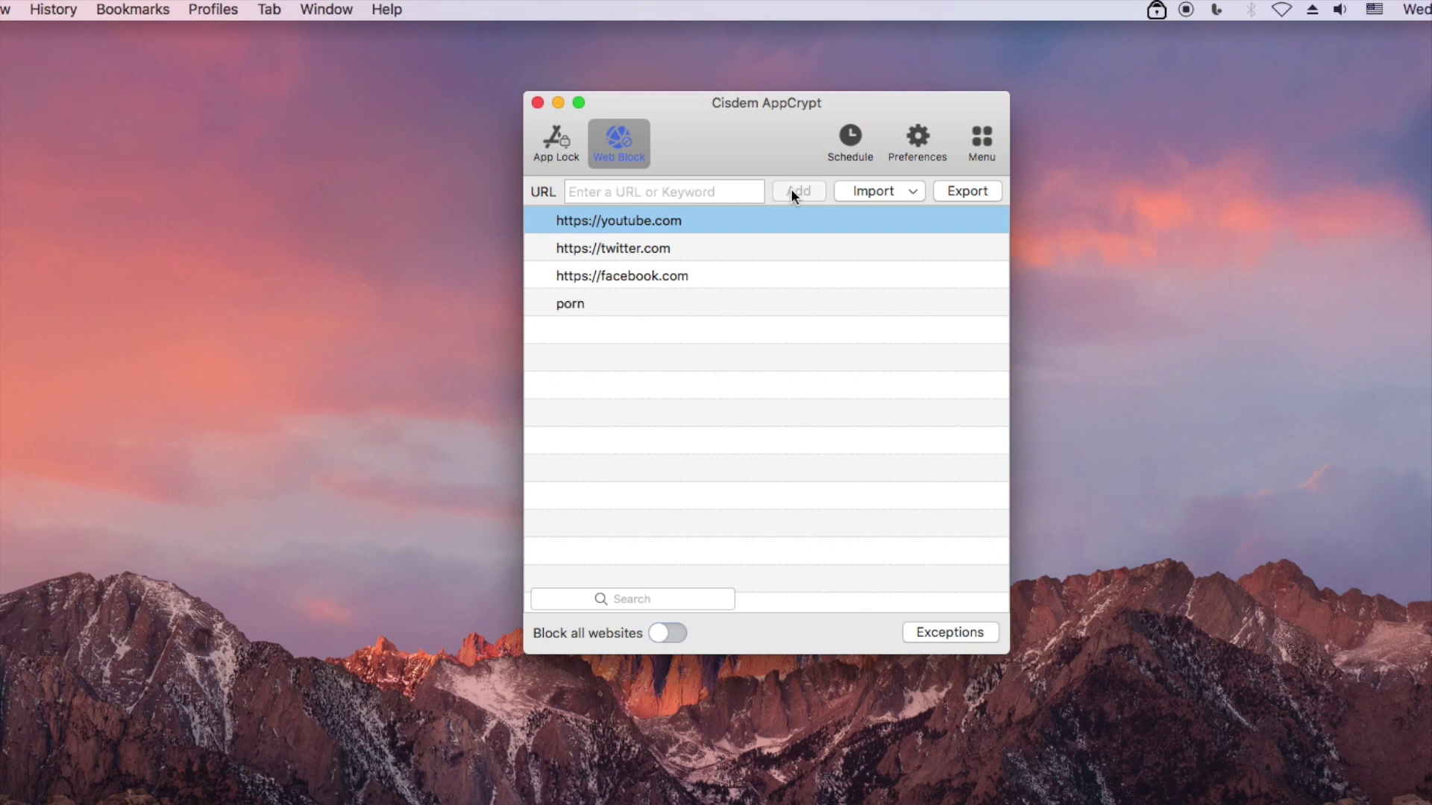
# - Close AppCrypt, launch Chrome and confirm facebook.com is blocked
pyautogui.click(538, 103)
pyautogui.doubleClick(712, 560)
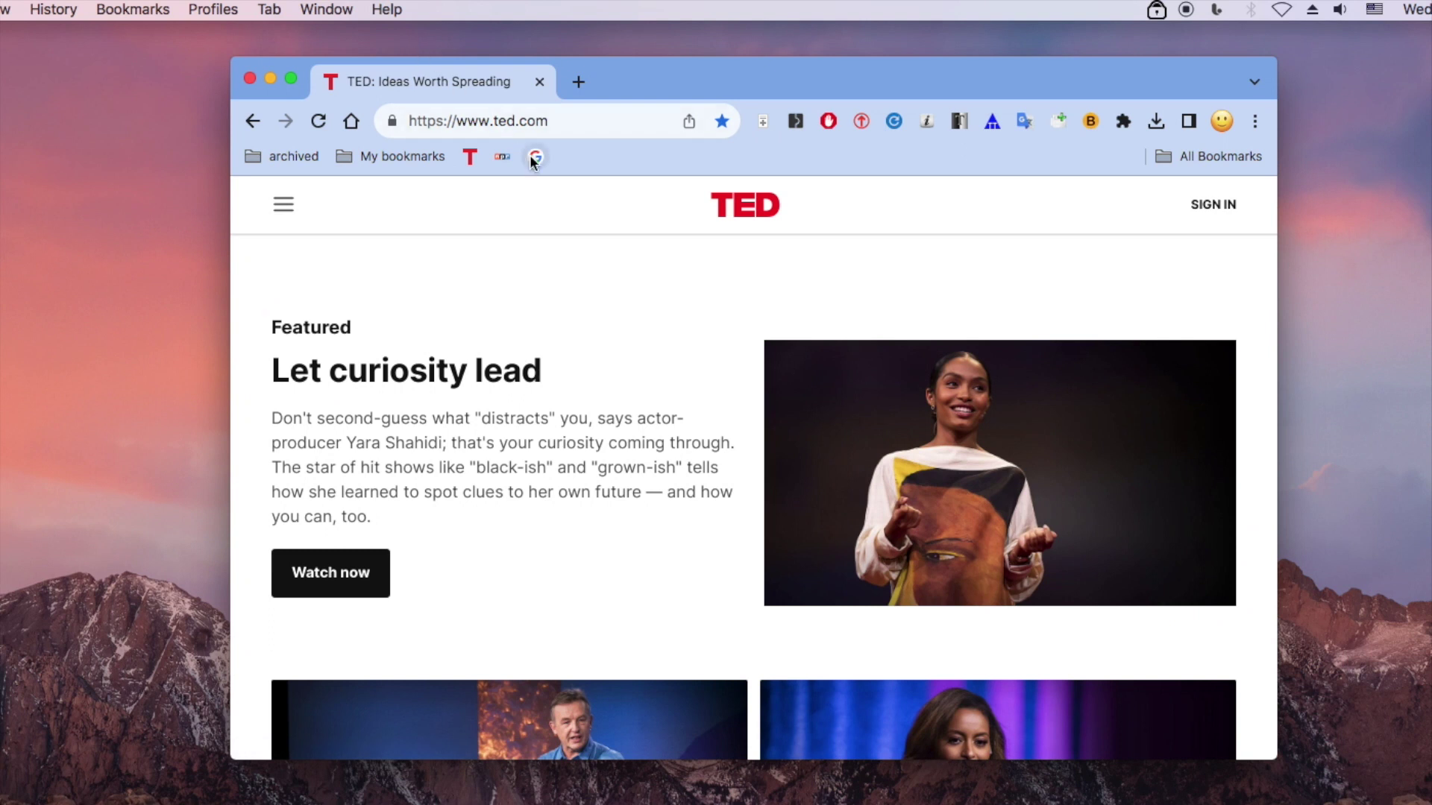
pyautogui.click(536, 155)
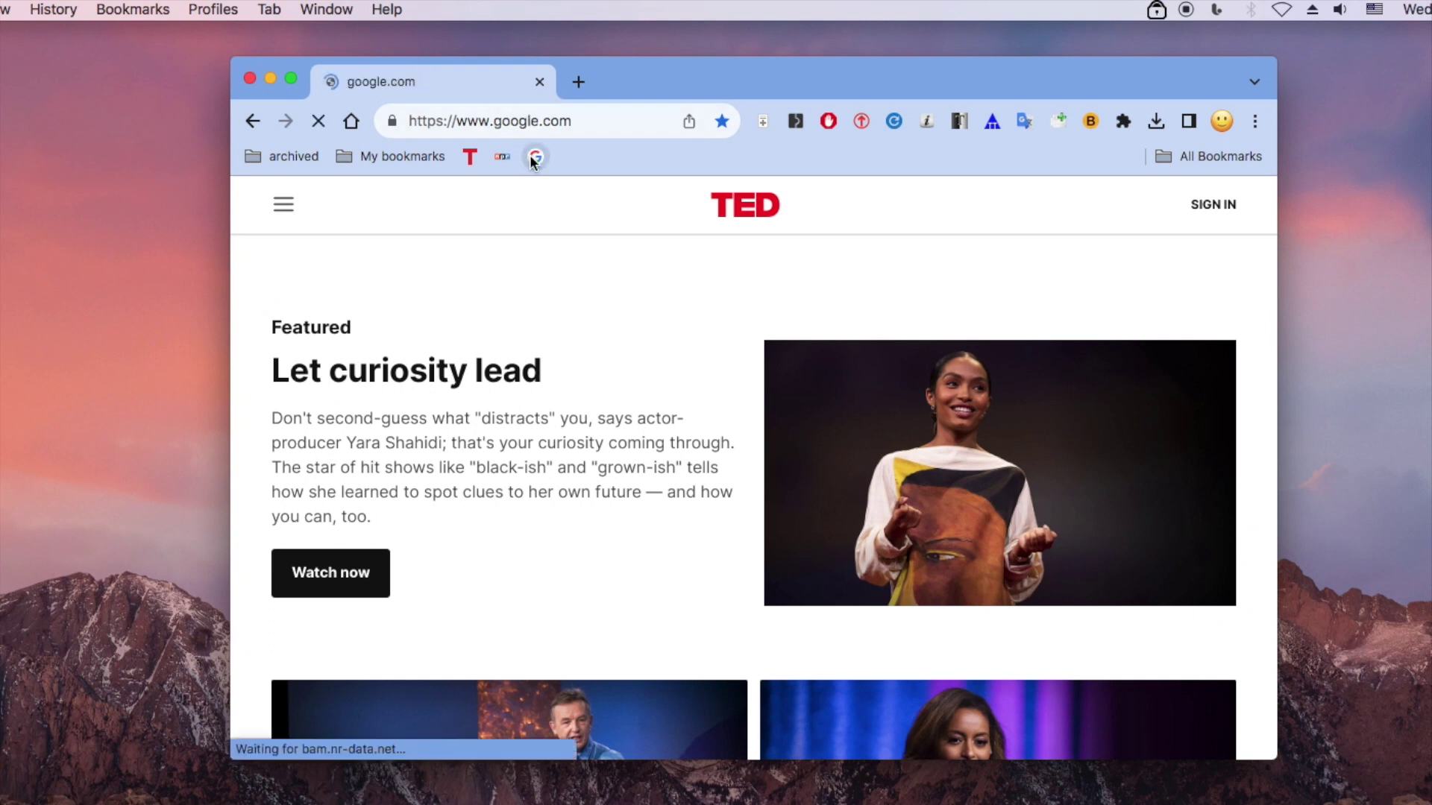
pyautogui.click(589, 120)
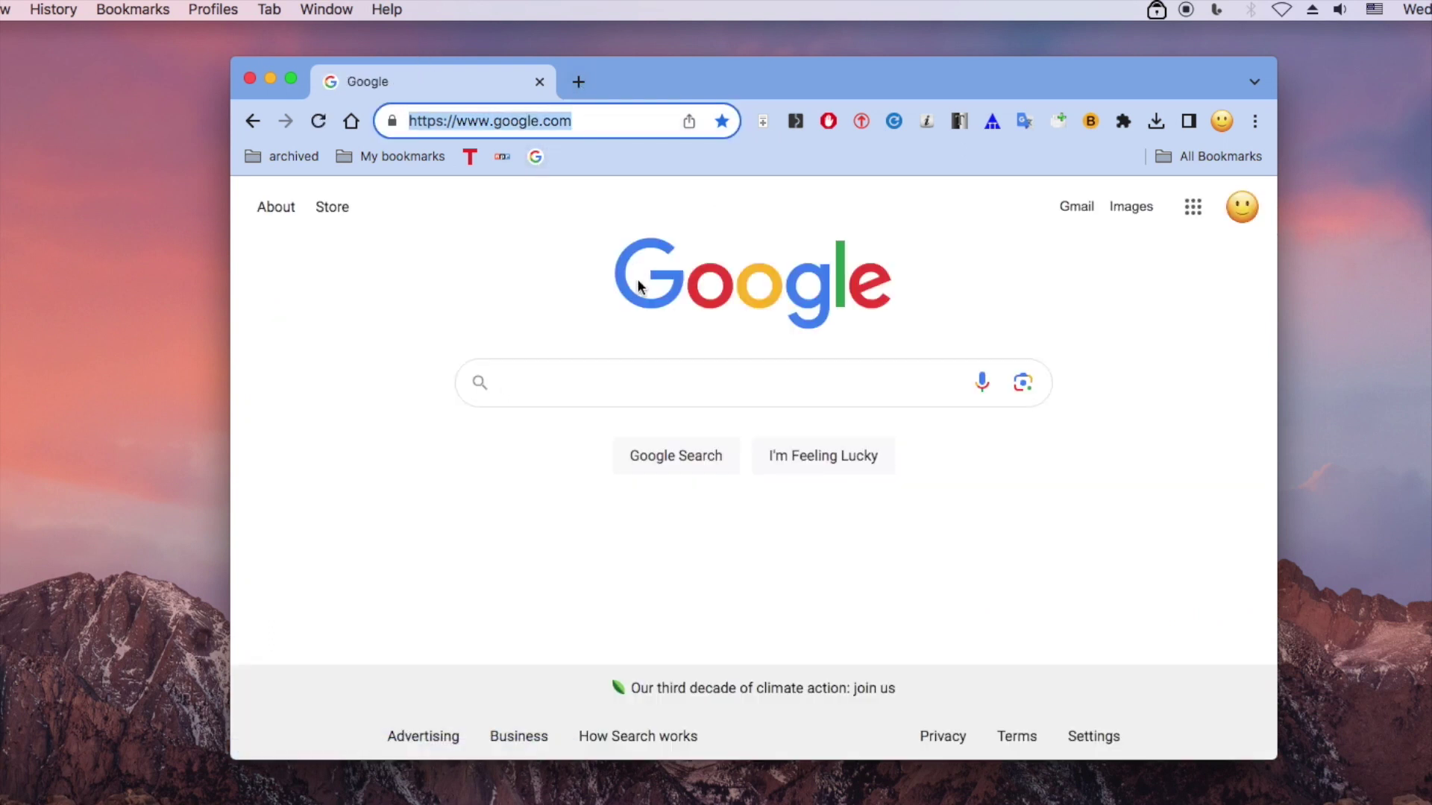
pyautogui.write('fa')
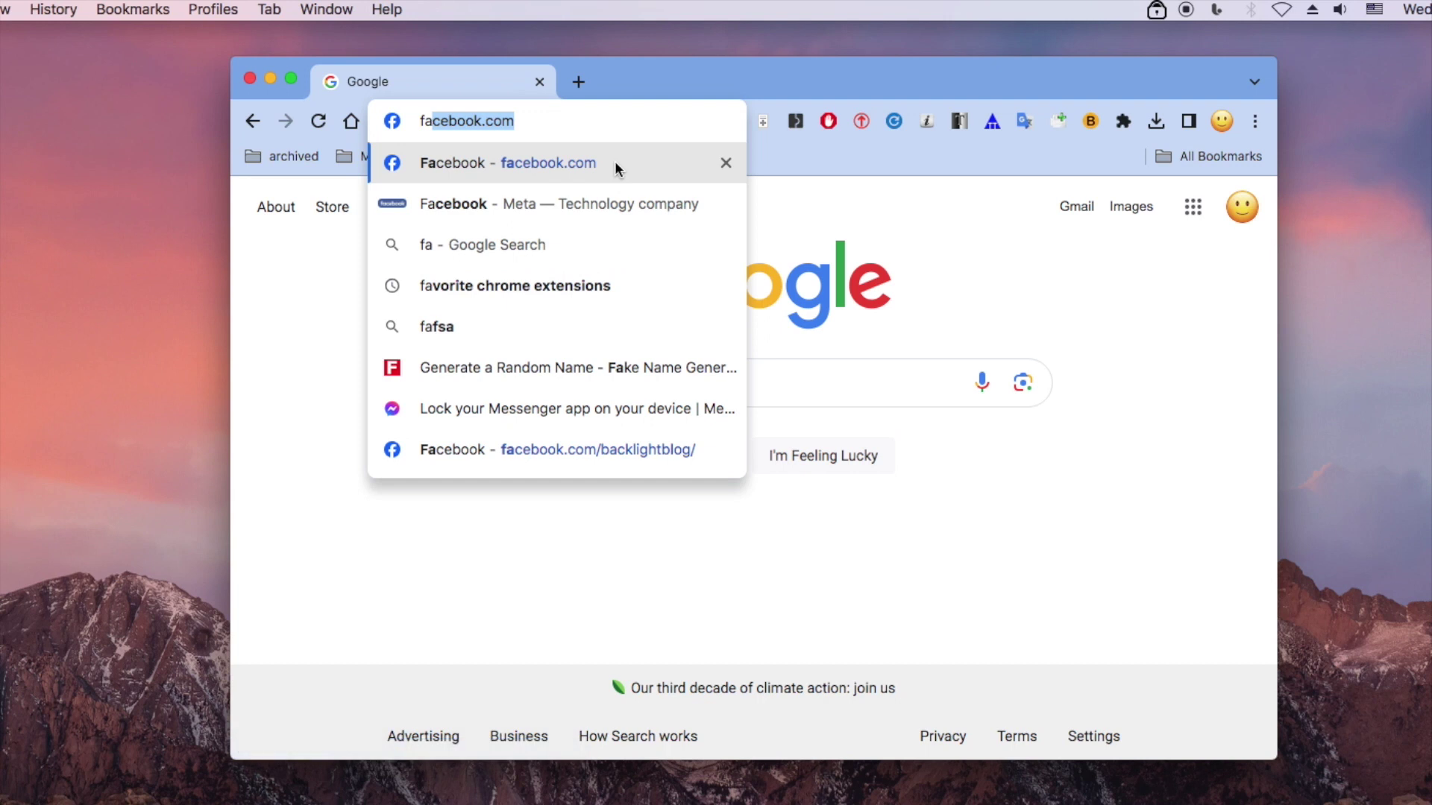
pyautogui.click(614, 162)
# - Confirm twitter.com and a Google search for 'porn' both hit the blocked page
pyautogui.click(593, 123)
pyautogui.write('t')
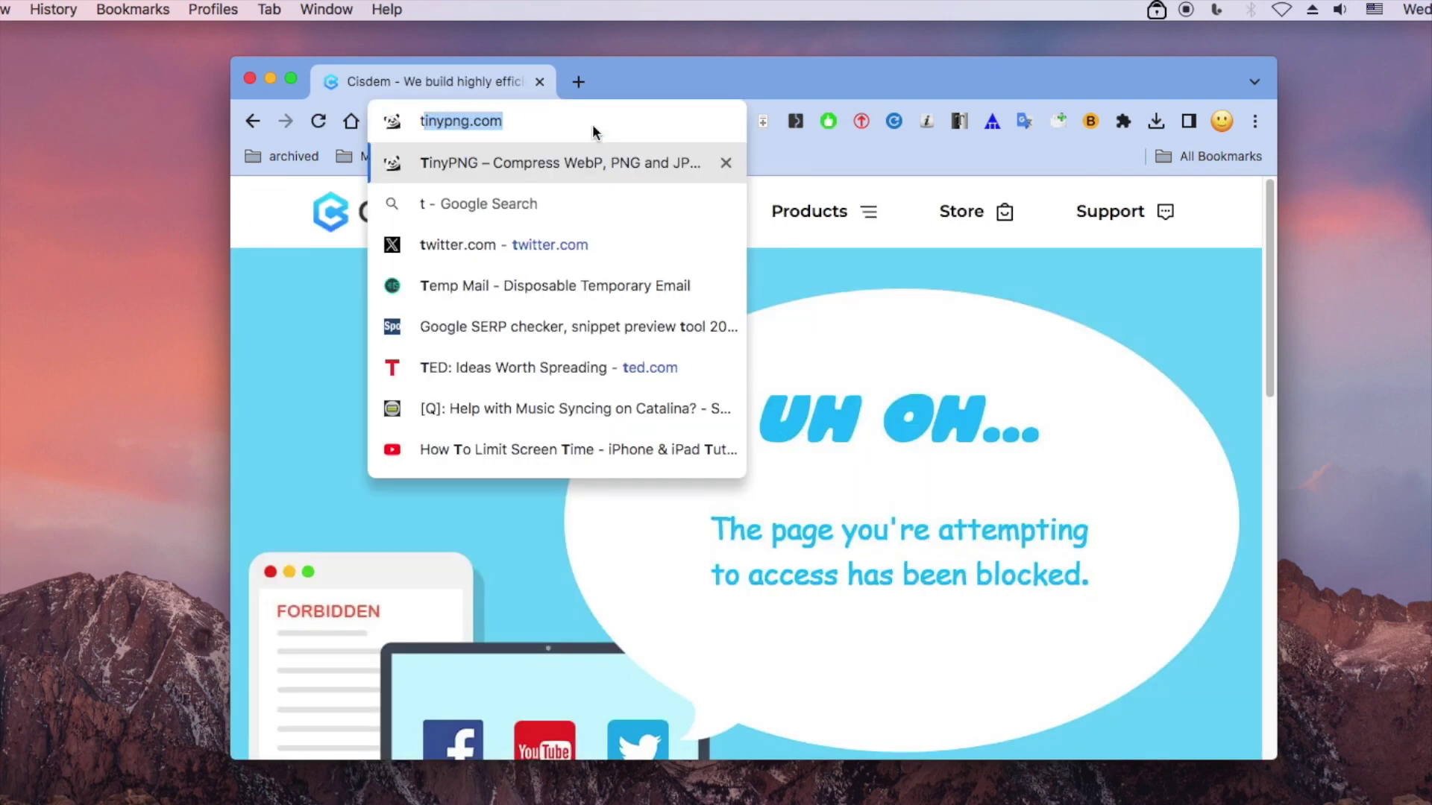
pyautogui.write('w')
pyautogui.click(543, 163)
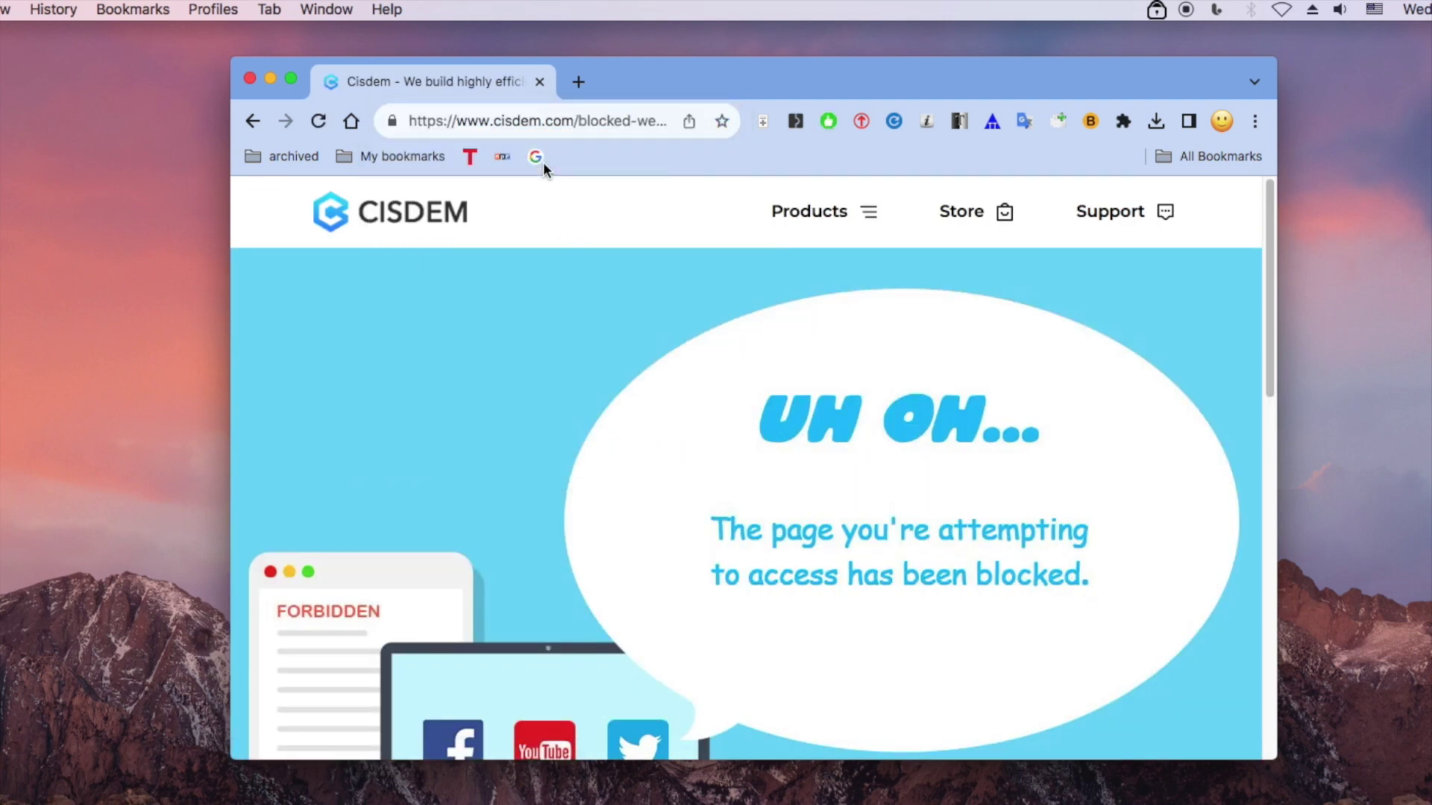
pyautogui.click(542, 164)
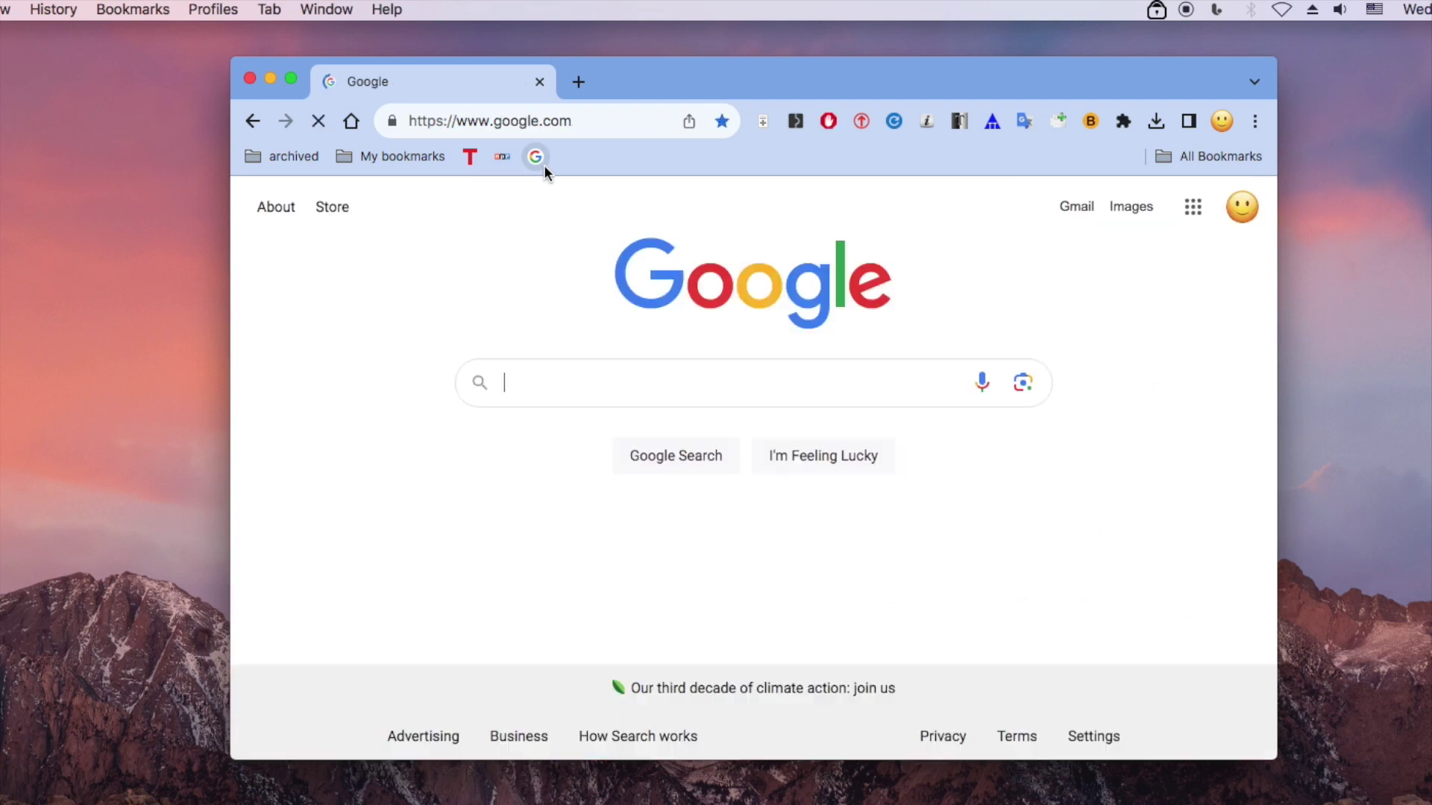
pyautogui.write('porn')
pyautogui.press('Return')
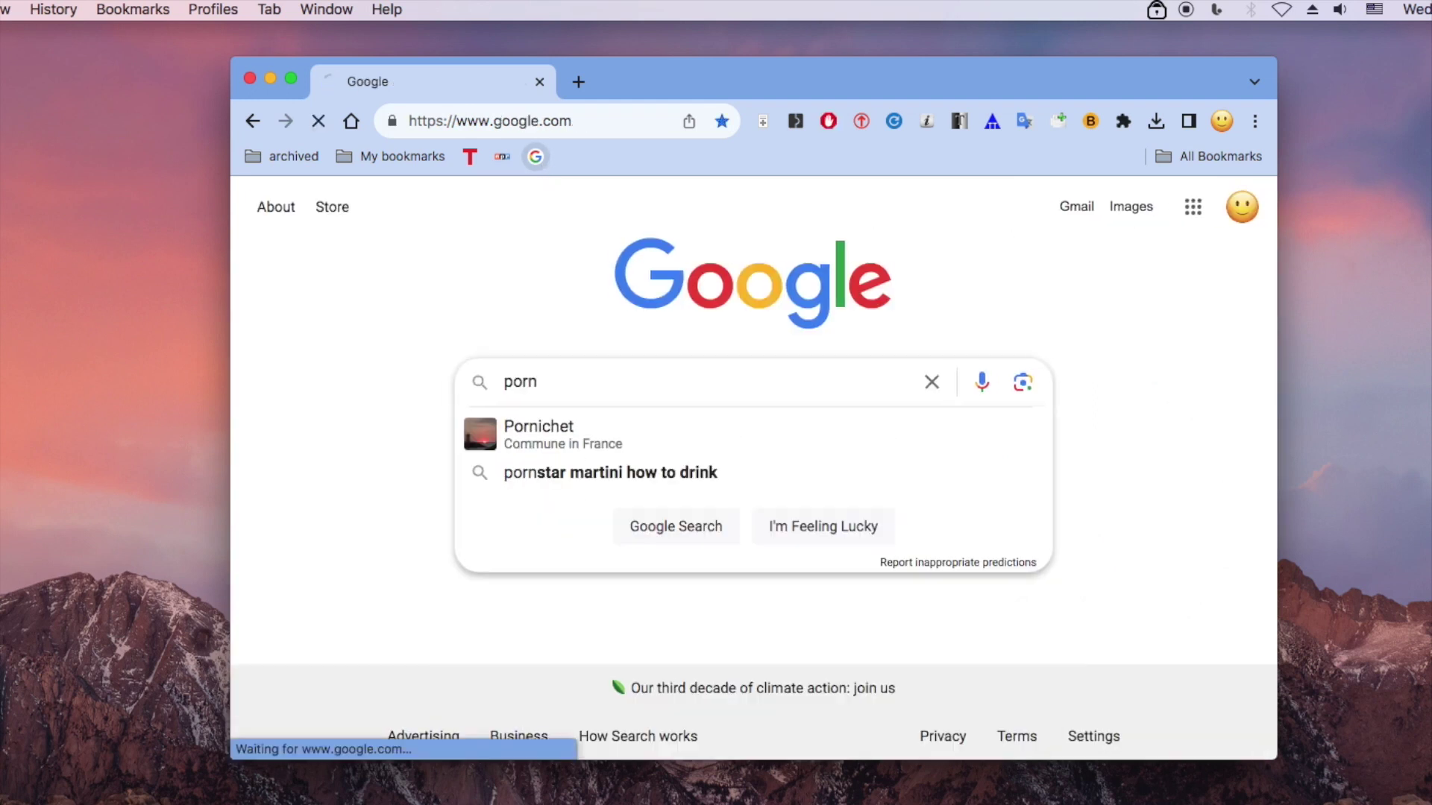
pyautogui.click(544, 167)
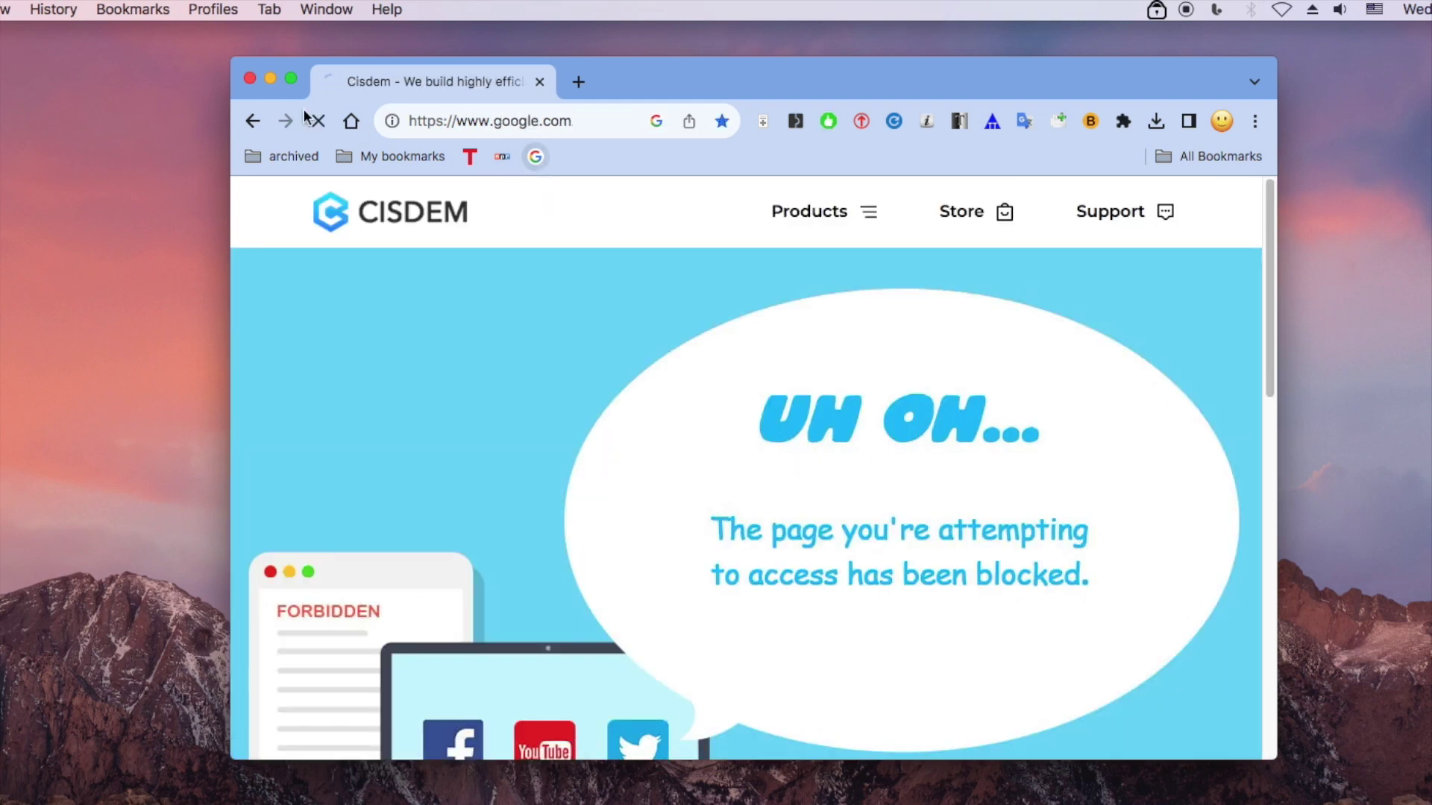
# - Reopen AppCrypt from the menu bar and unlock it with the password
pyautogui.click(270, 78)
pyautogui.click(1157, 9)
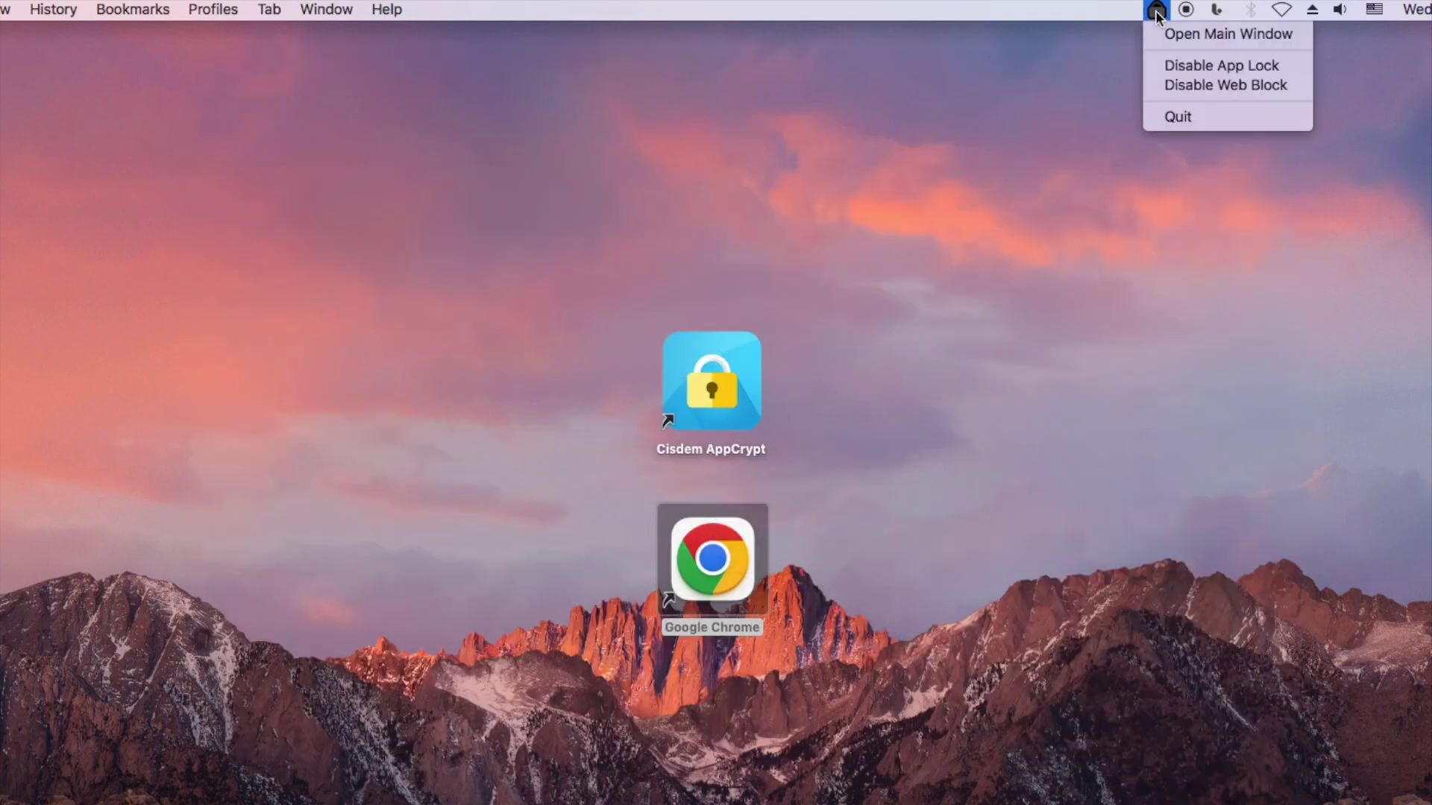
pyautogui.press('Return')
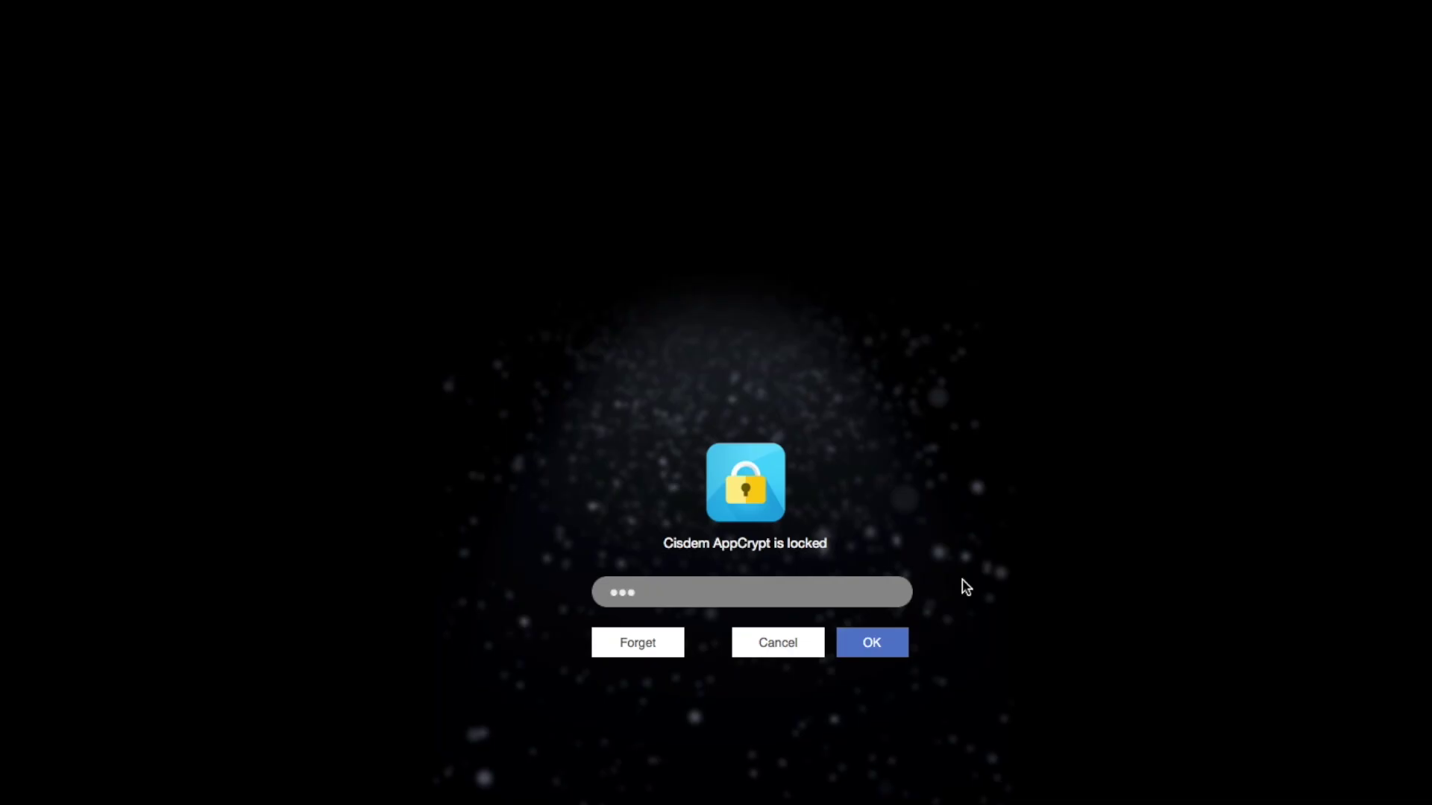
pyautogui.click(871, 643)
pyautogui.click(875, 191)
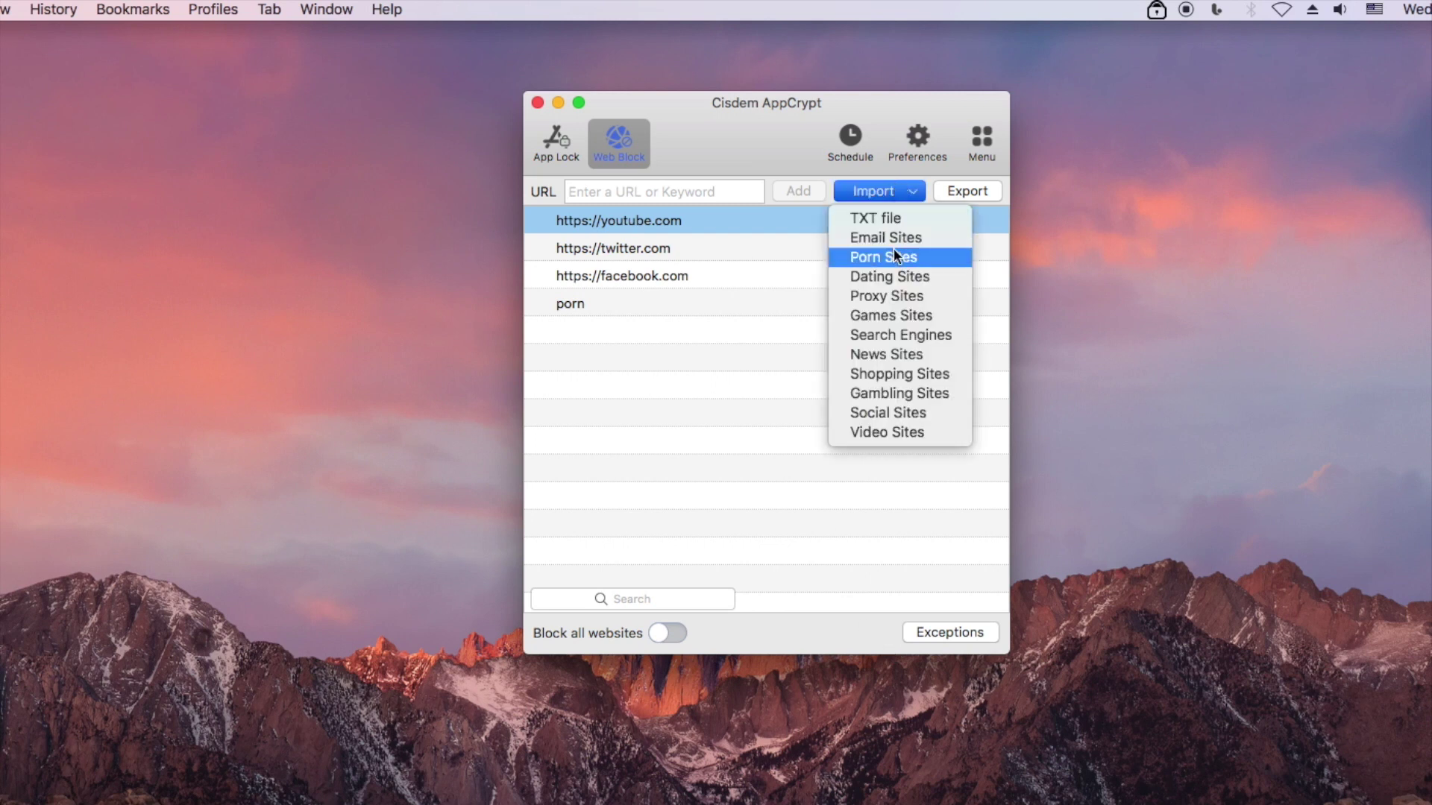
# - Import the Video Sites category into the Web Block list
pyautogui.click(886, 411)
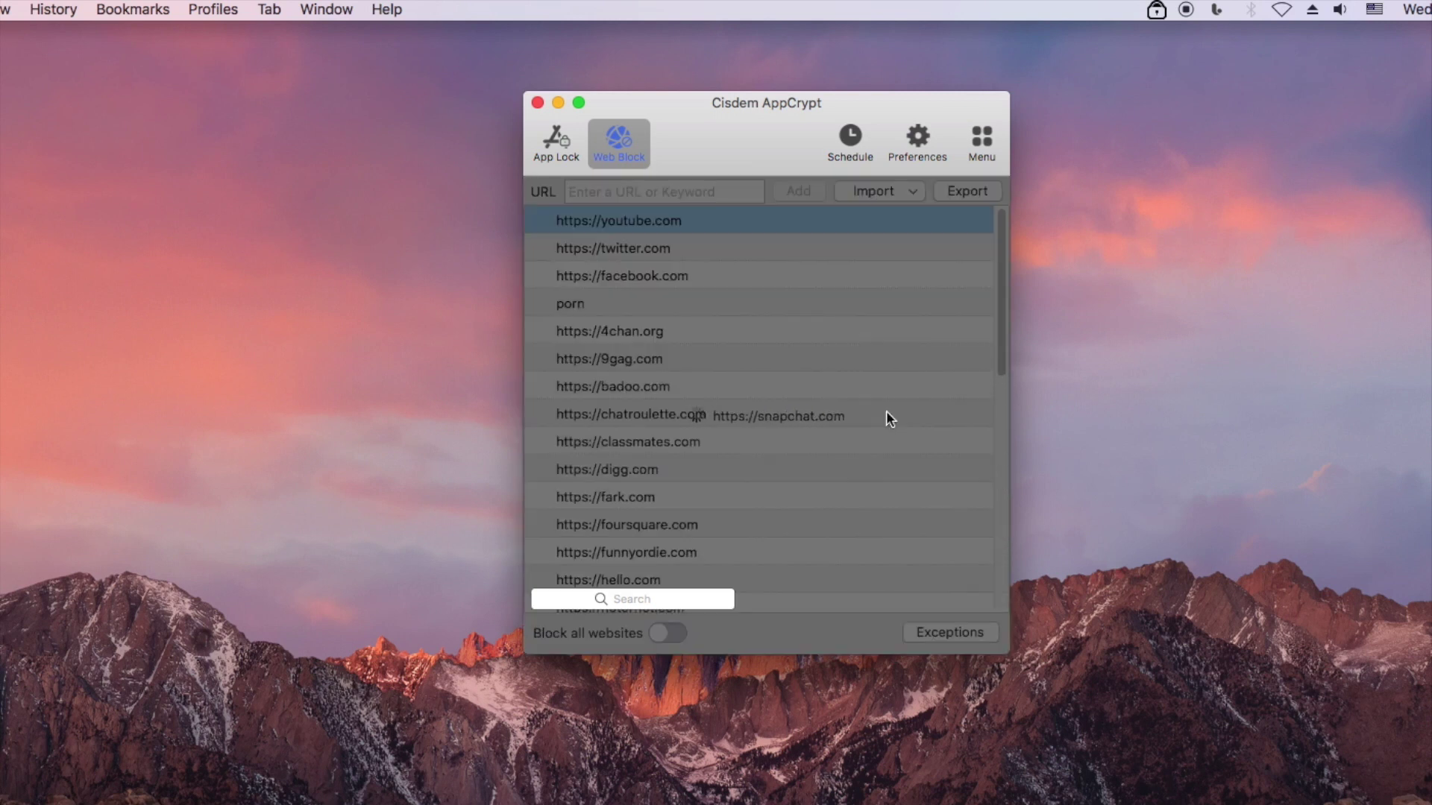
pyautogui.click(900, 190)
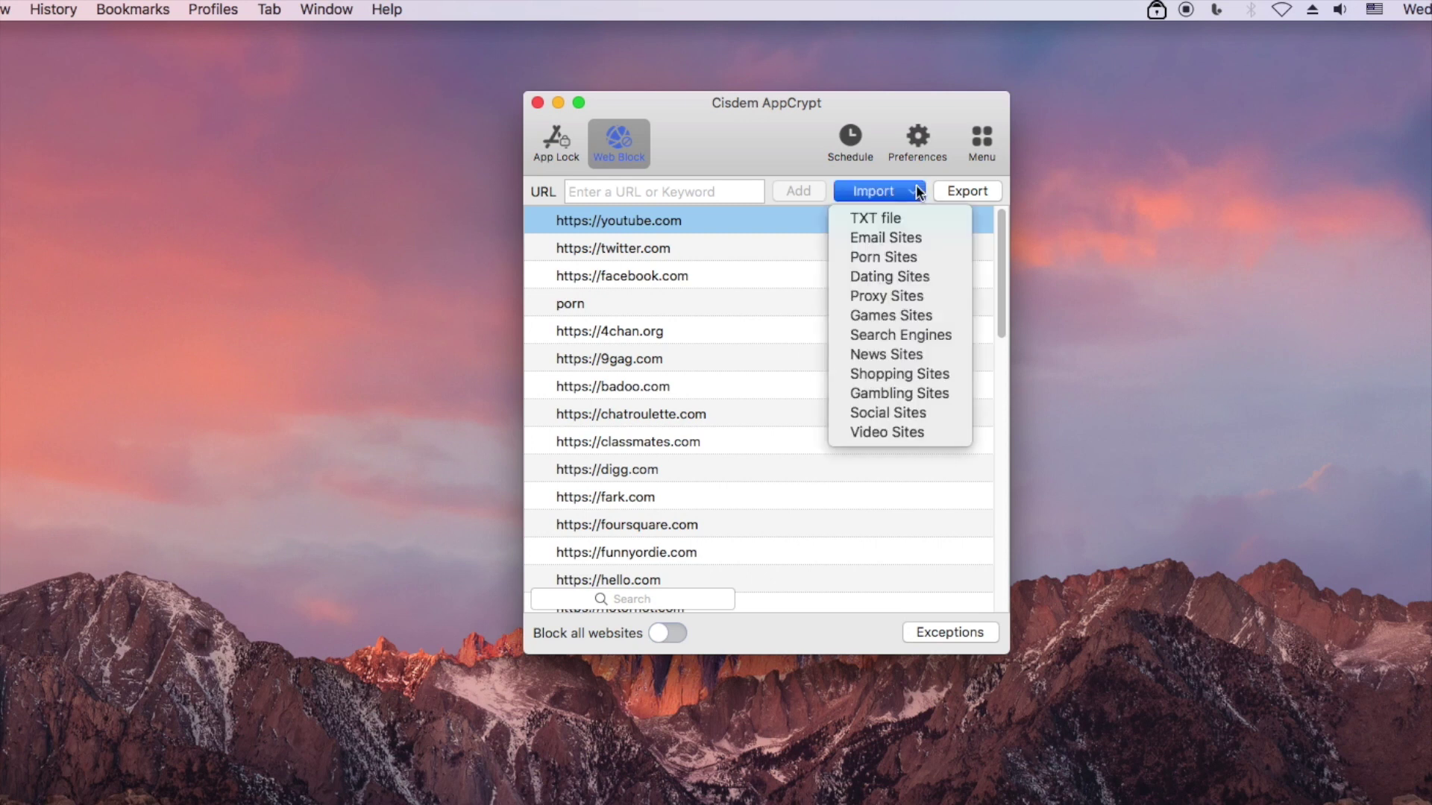
pyautogui.click(885, 432)
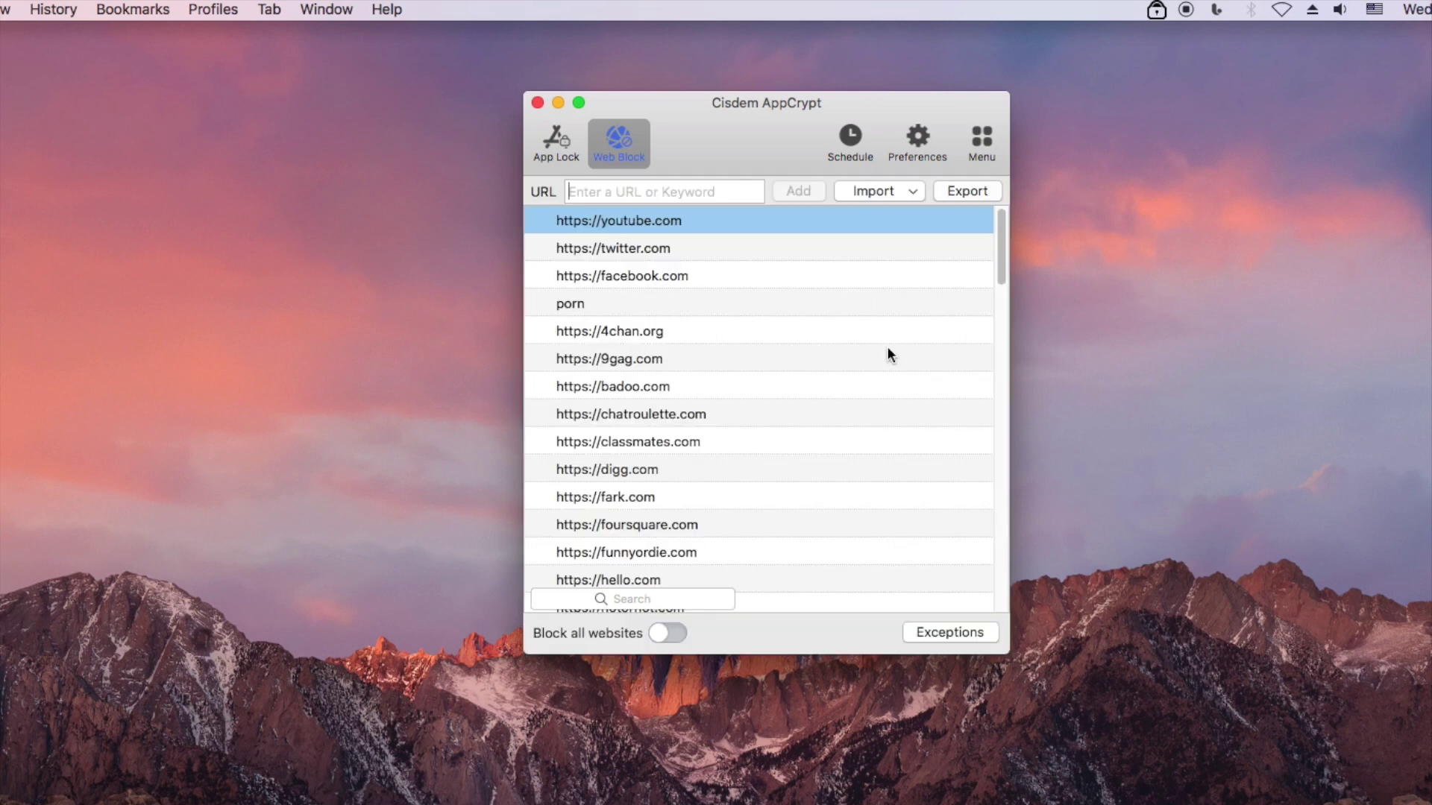
pyautogui.click(880, 190)
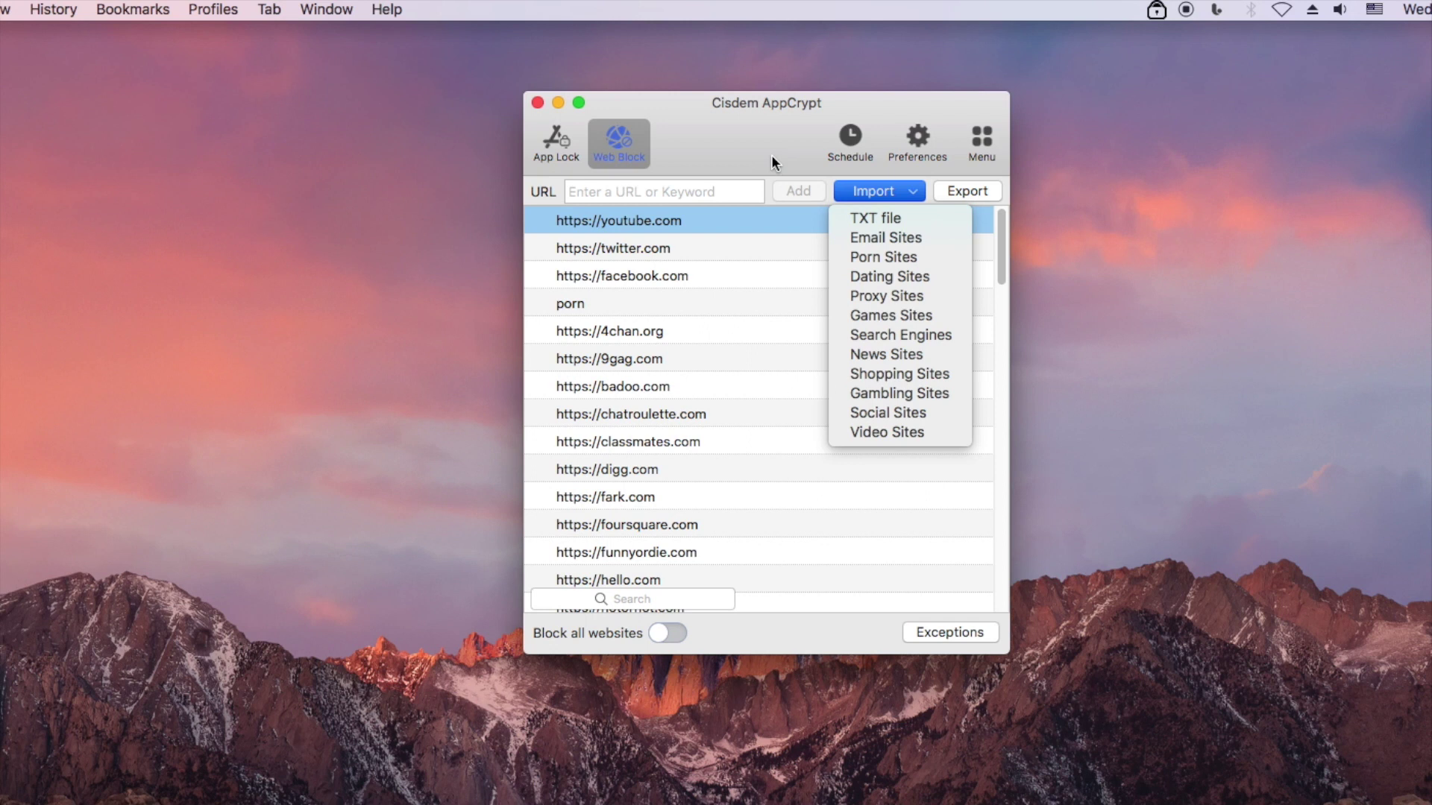
pyautogui.click(739, 226)
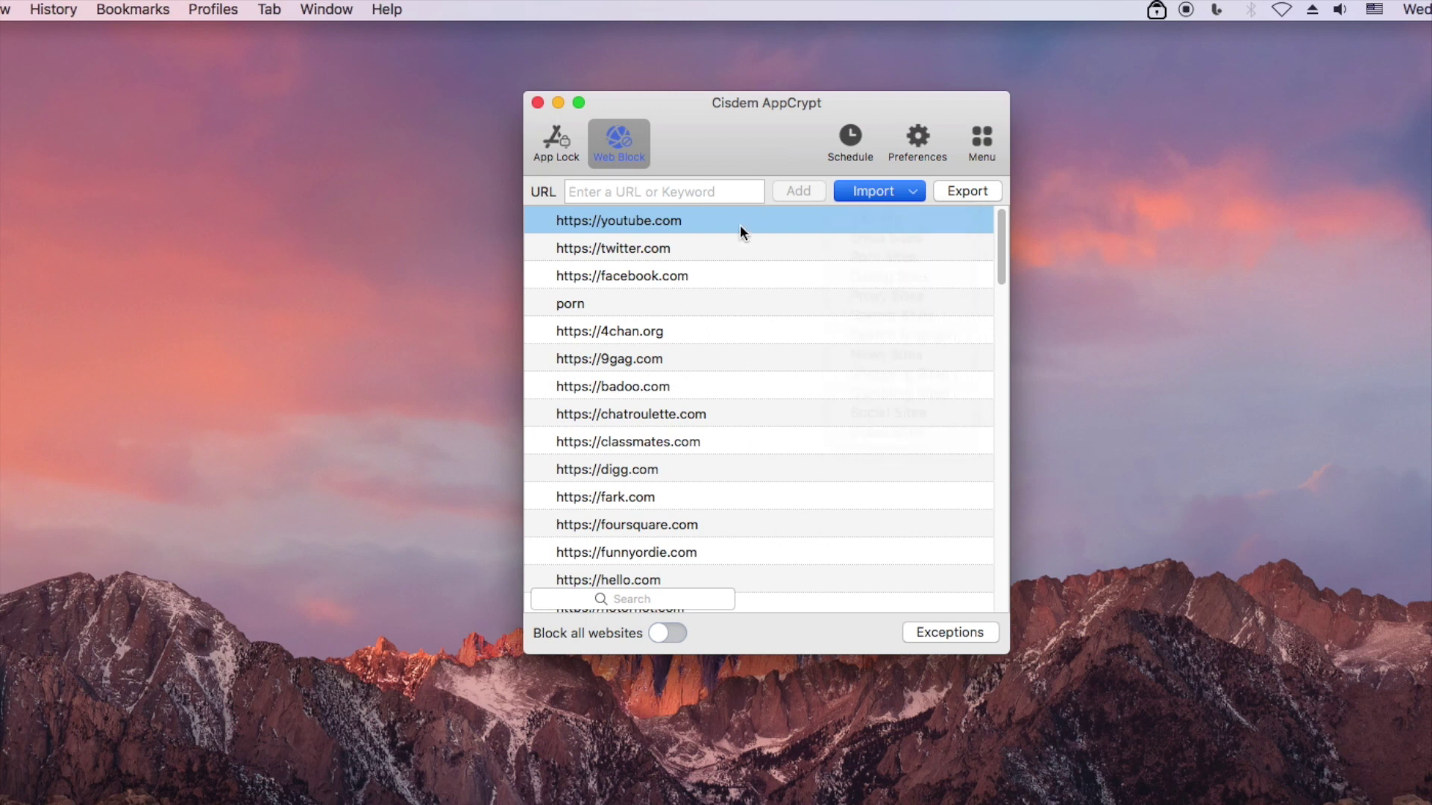
# - Delete the top entries, youtube.com through badoo.com, plus chatroulette.com
pyautogui.keyDown('shift'); pyautogui.click(749, 383); pyautogui.keyUp('shift')
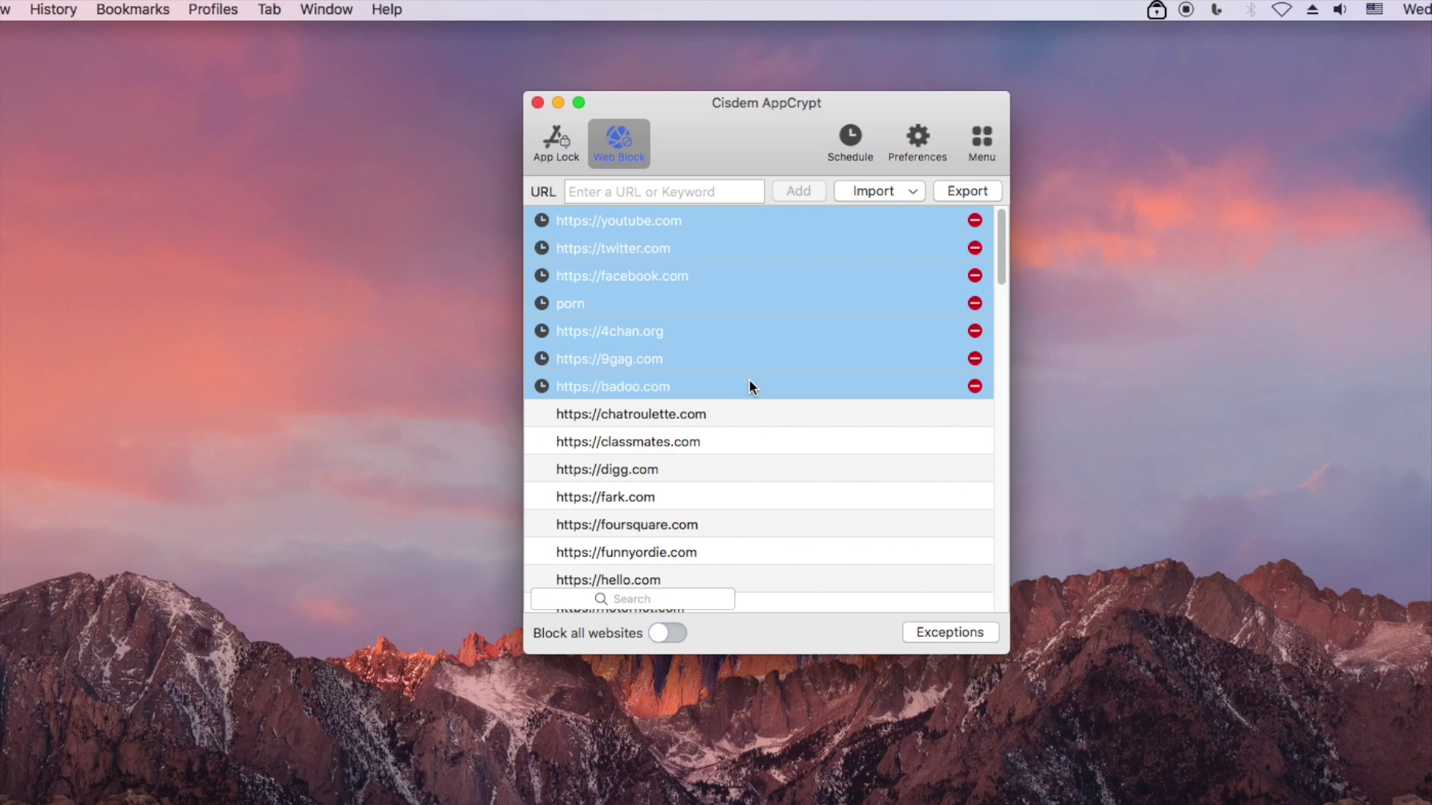
pyautogui.press('BackSpace')
pyautogui.click(748, 214)
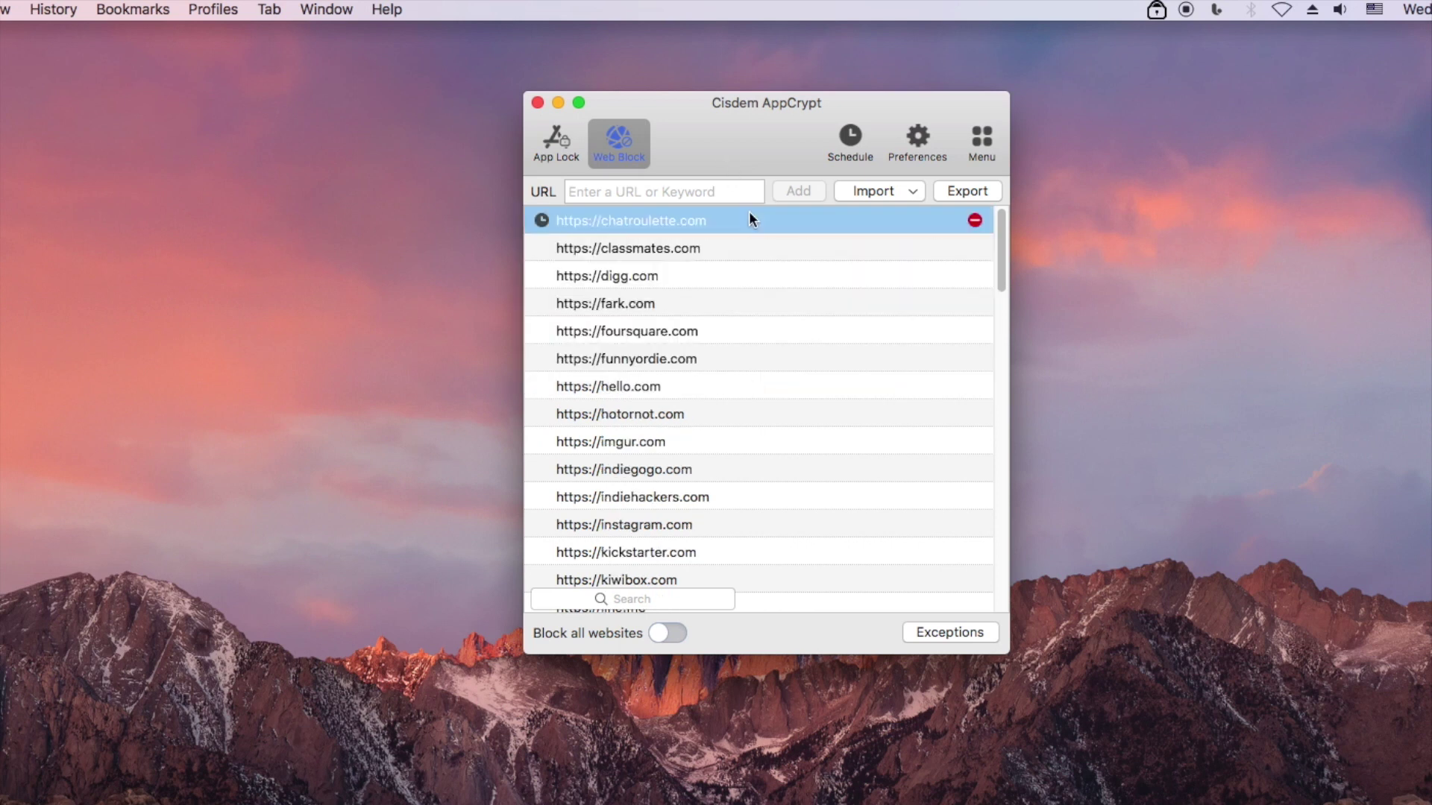
pyautogui.click(975, 221)
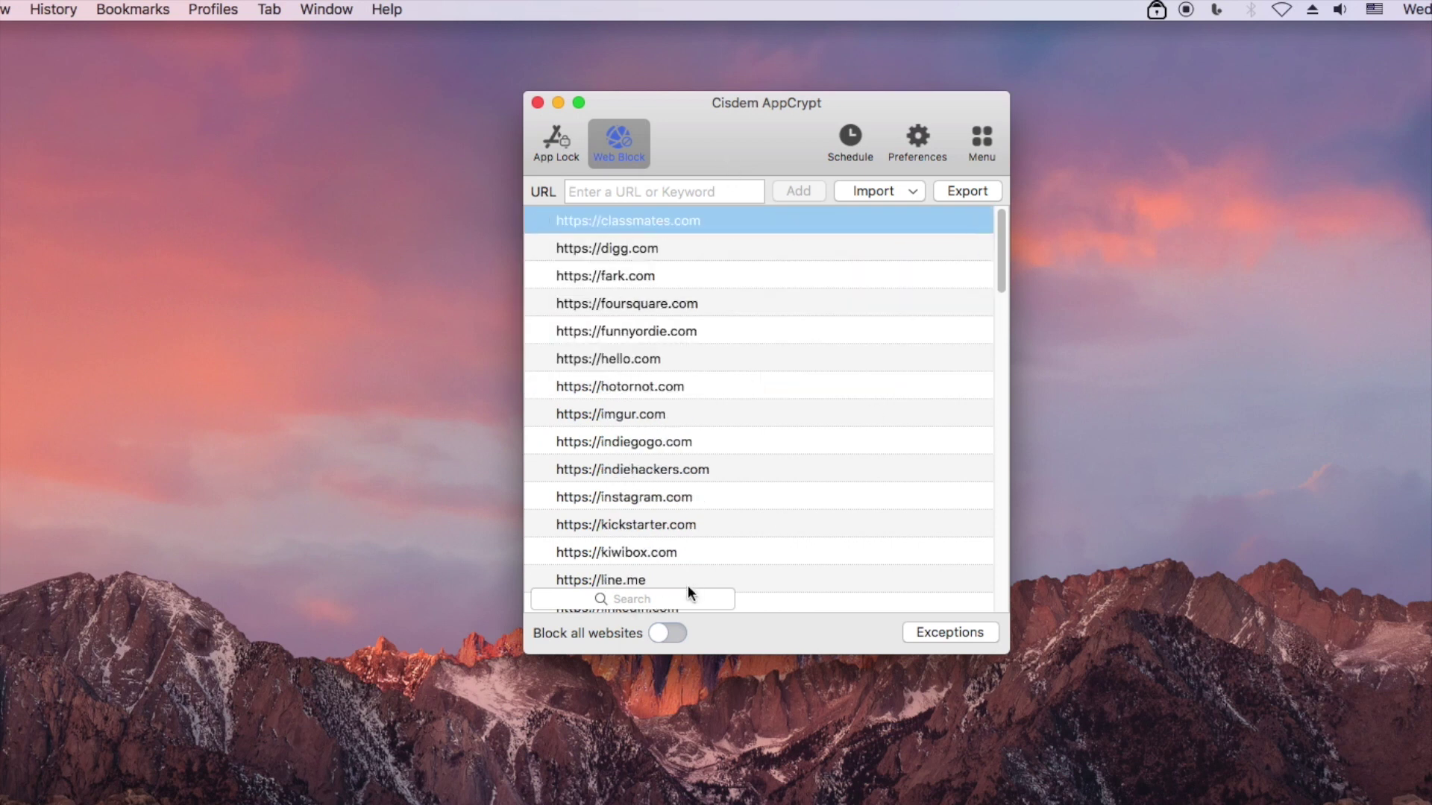
# - Search the block list for 'youtube' to confirm it's gone, then clear the search
pyautogui.click(650, 599)
pyautogui.write('youtu')
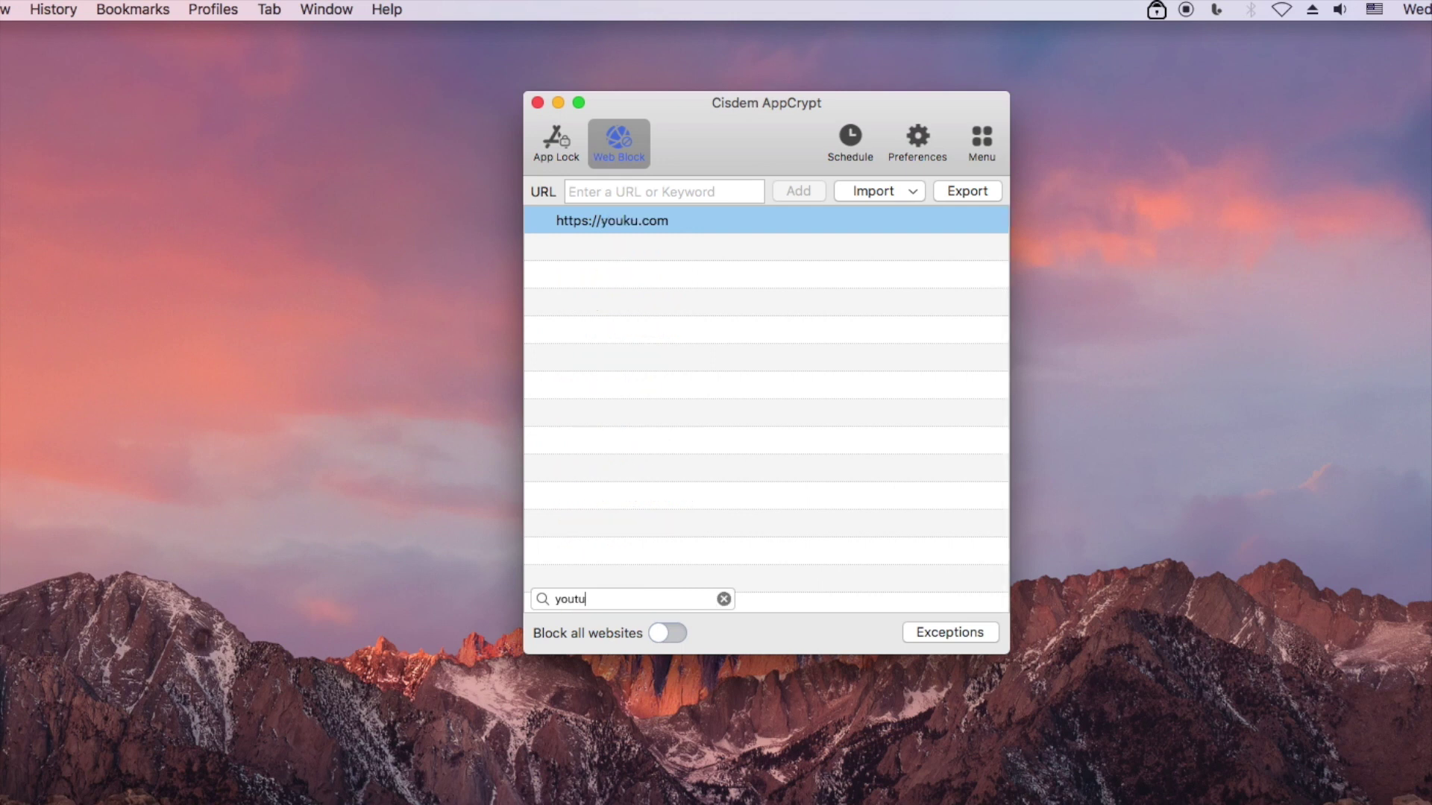
pyautogui.write('be')
pyautogui.press('BackSpace')
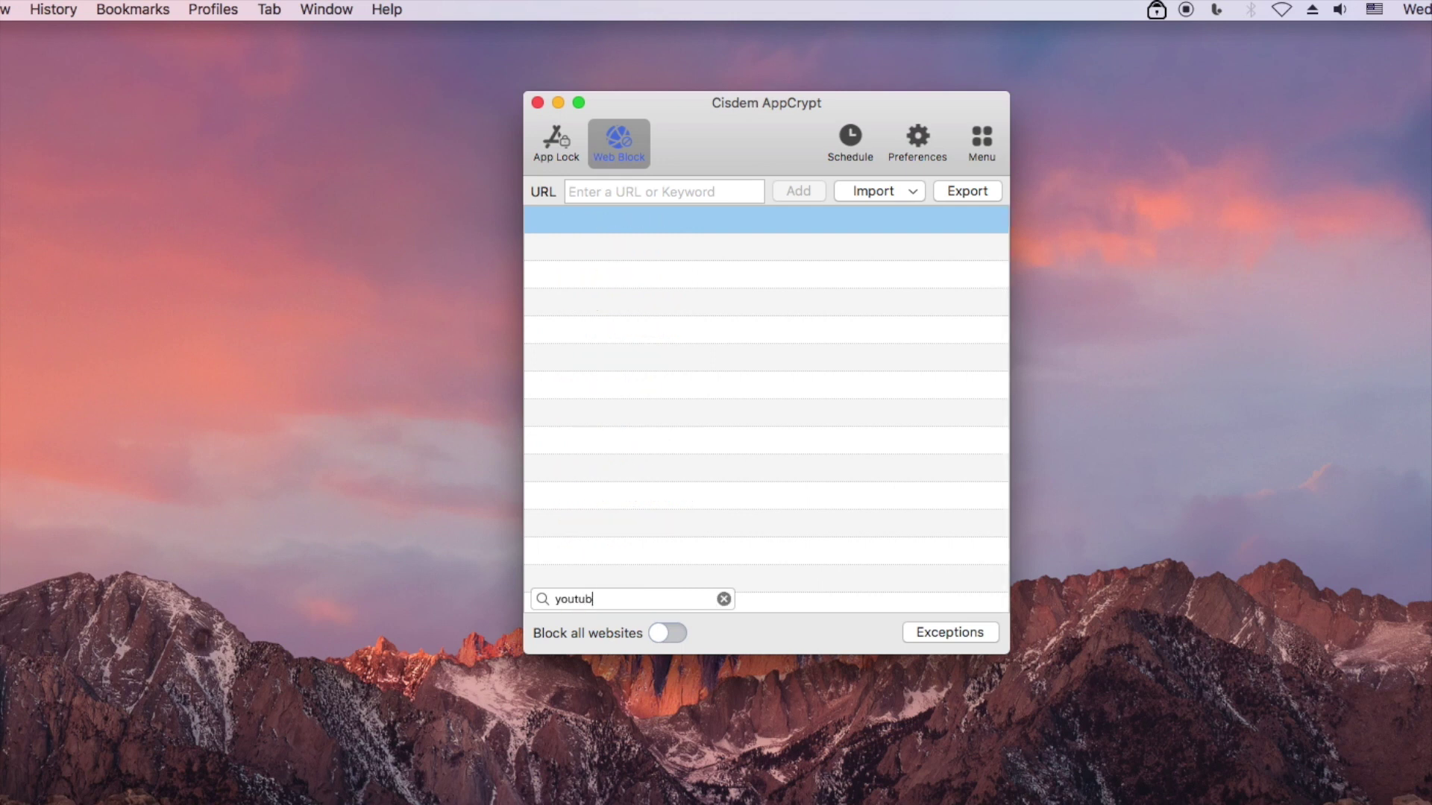
pyautogui.press('BackSpace')
pyautogui.press('BackSpace')
pyautogui.press('BackSpace')
pyautogui.press('BackSpace')
pyautogui.press('BackSpace')
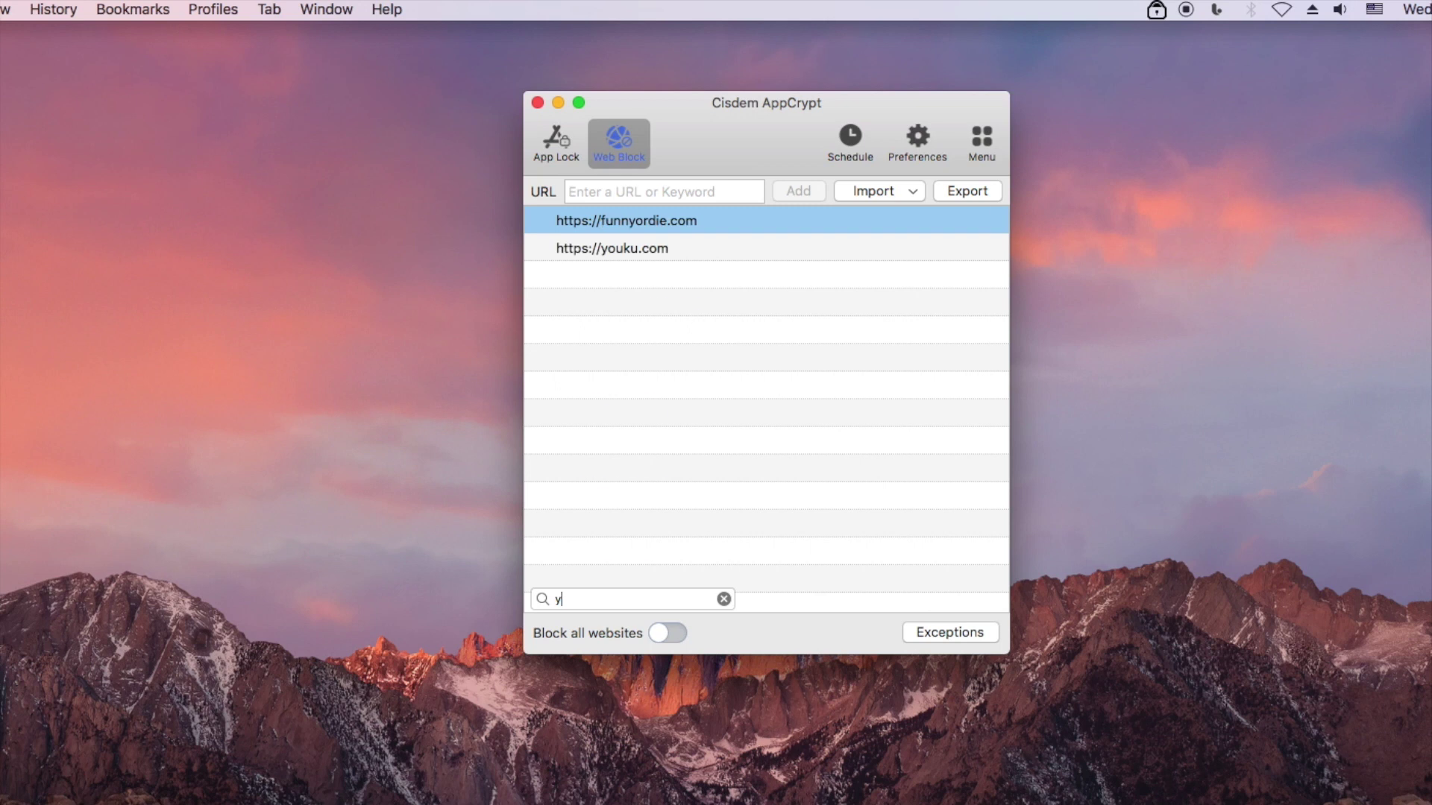
pyautogui.press('BackSpace')
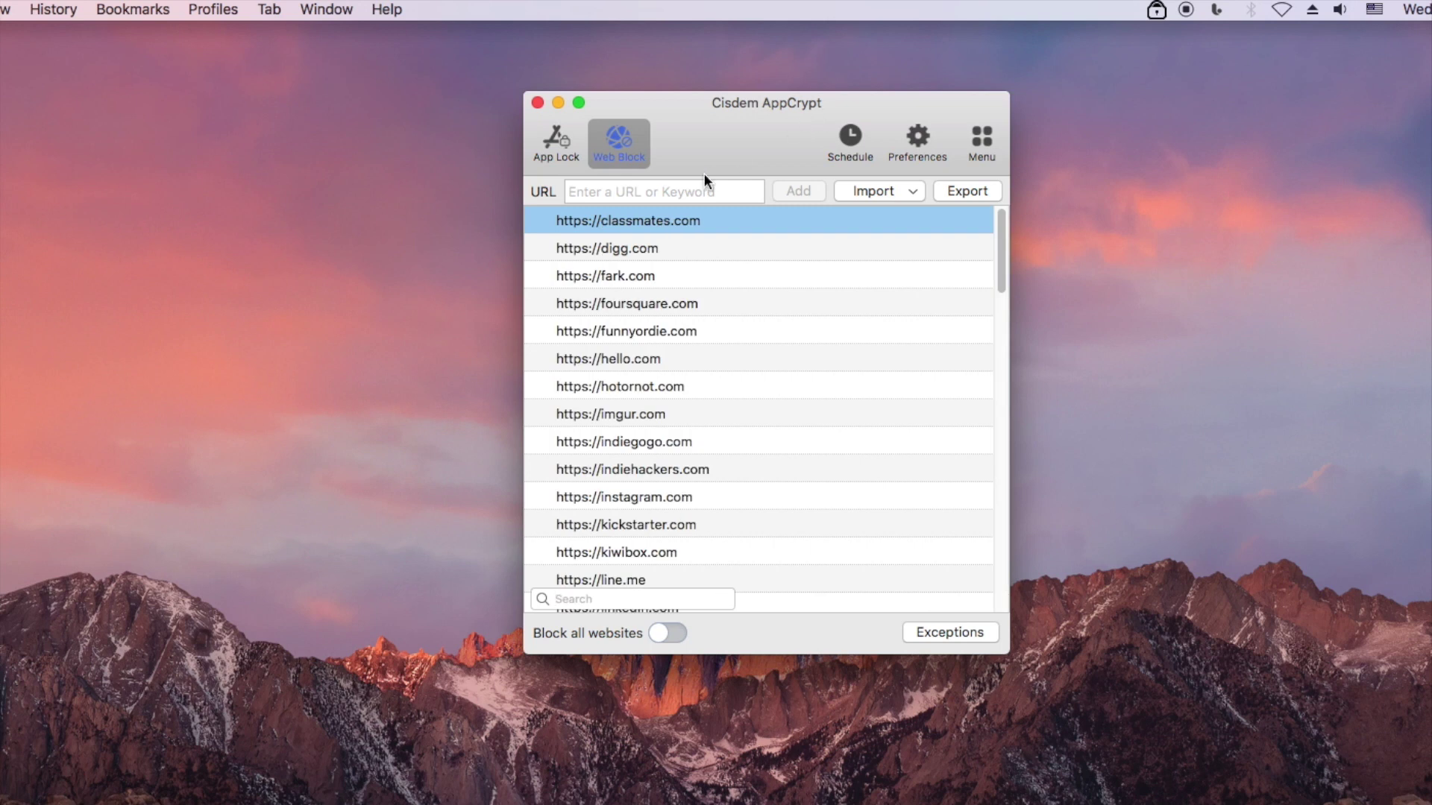
# - Add youtube.com back to the Web Block list
pyautogui.click(702, 187)
pyautogui.write('you')
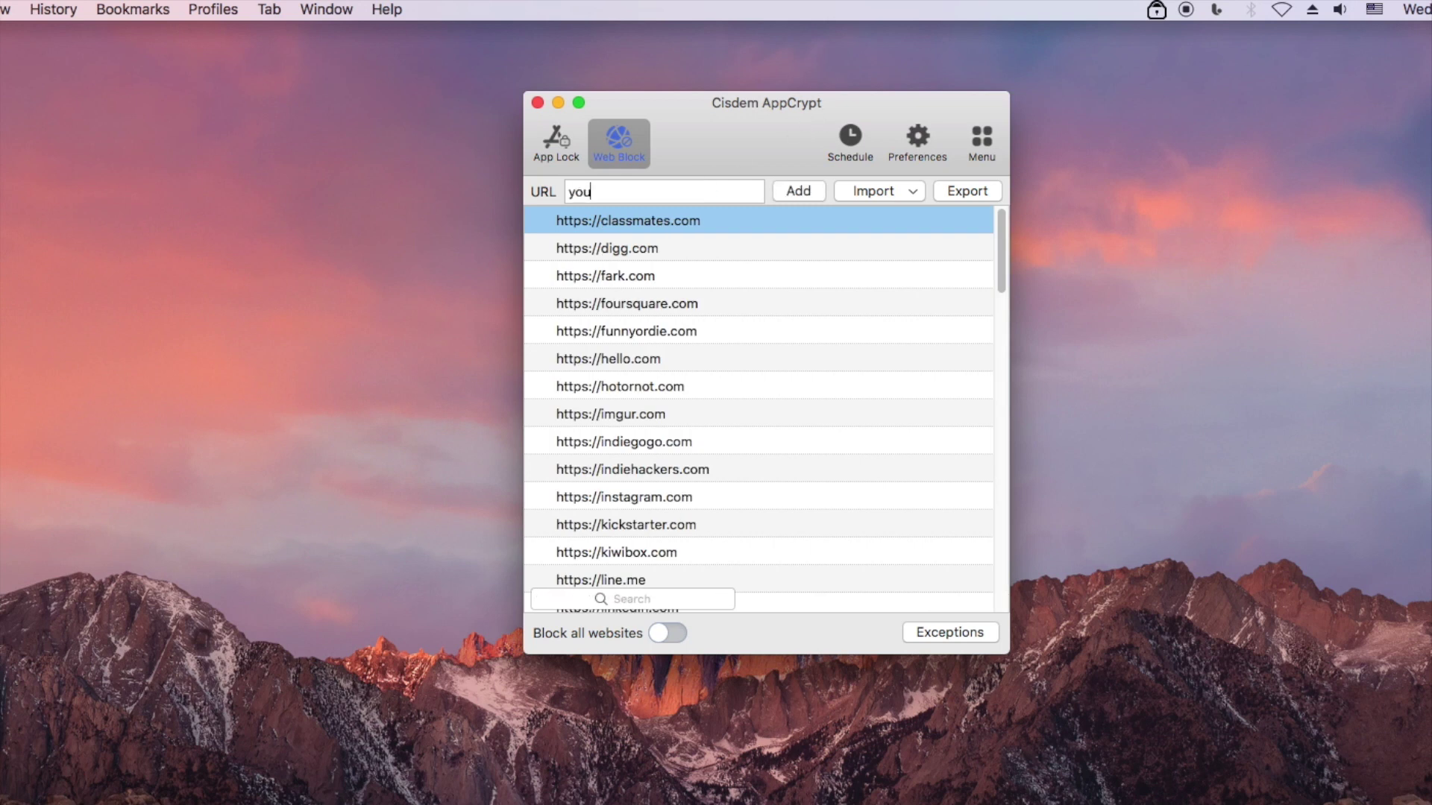
pyautogui.write('tube.com')
pyautogui.click(800, 191)
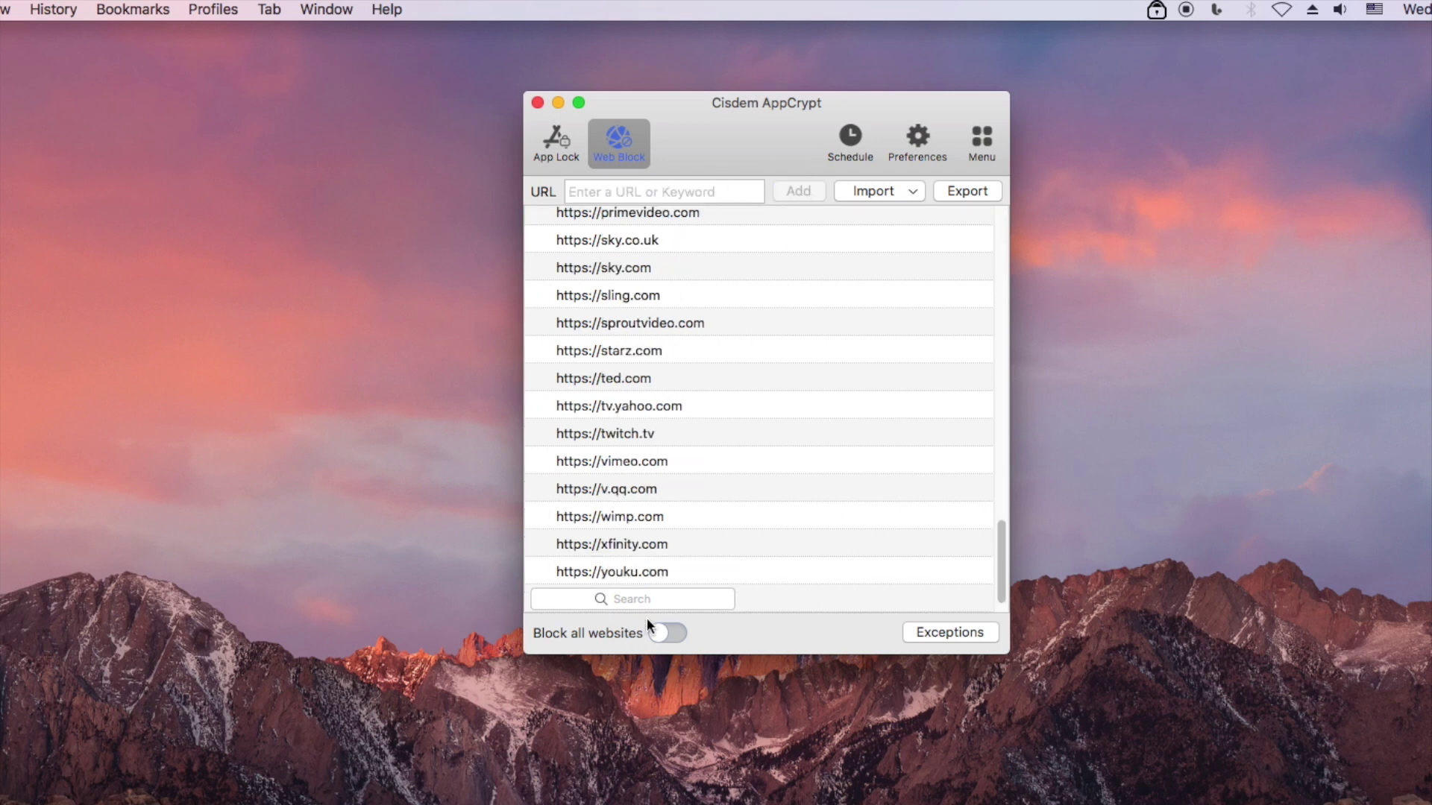
pyautogui.click(646, 602)
pyautogui.write('you')
# - Turn on youtube.com's custom schedule, set it to Working Day, and add an 8:00 AM–6:00 PM period
pyautogui.click(610, 248)
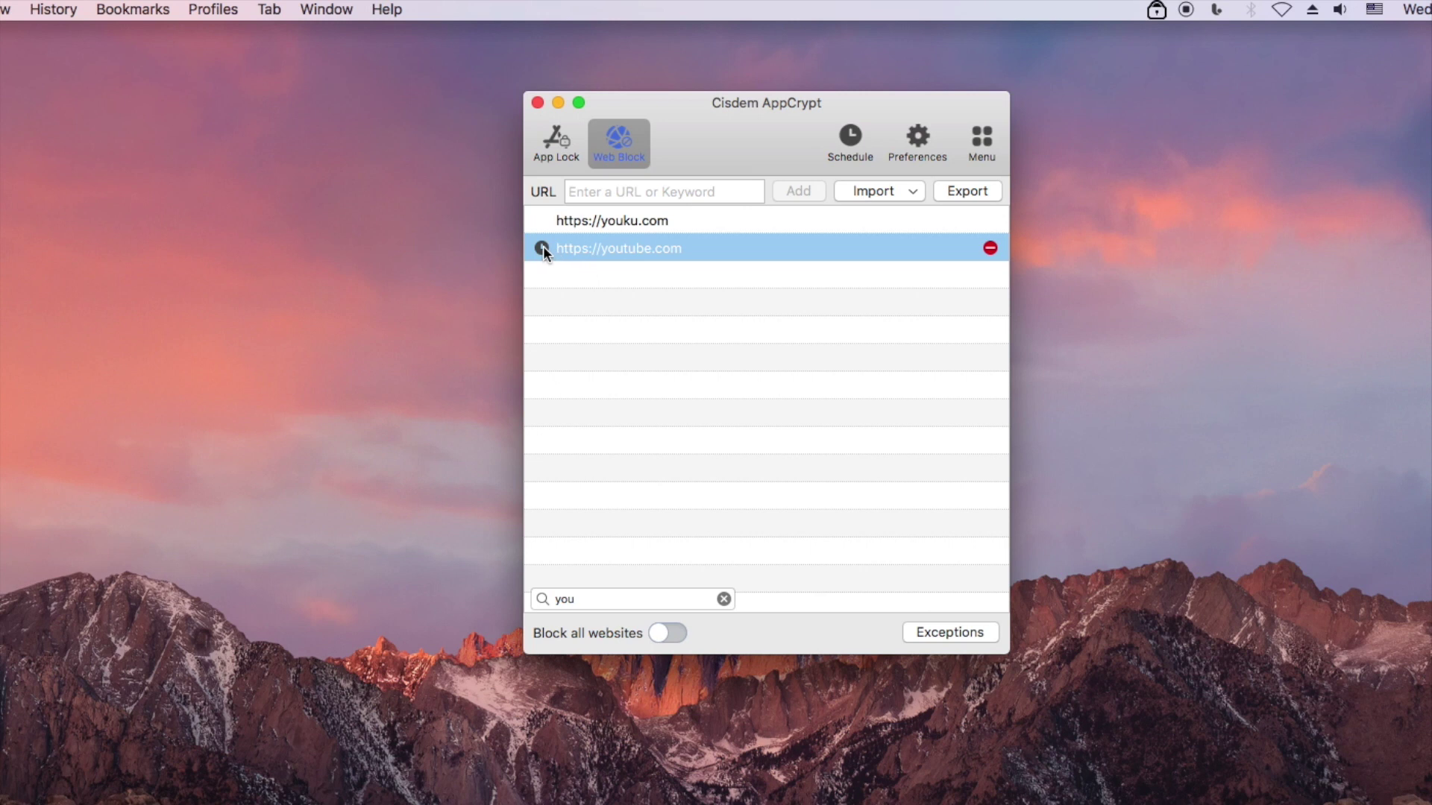
pyautogui.click(541, 248)
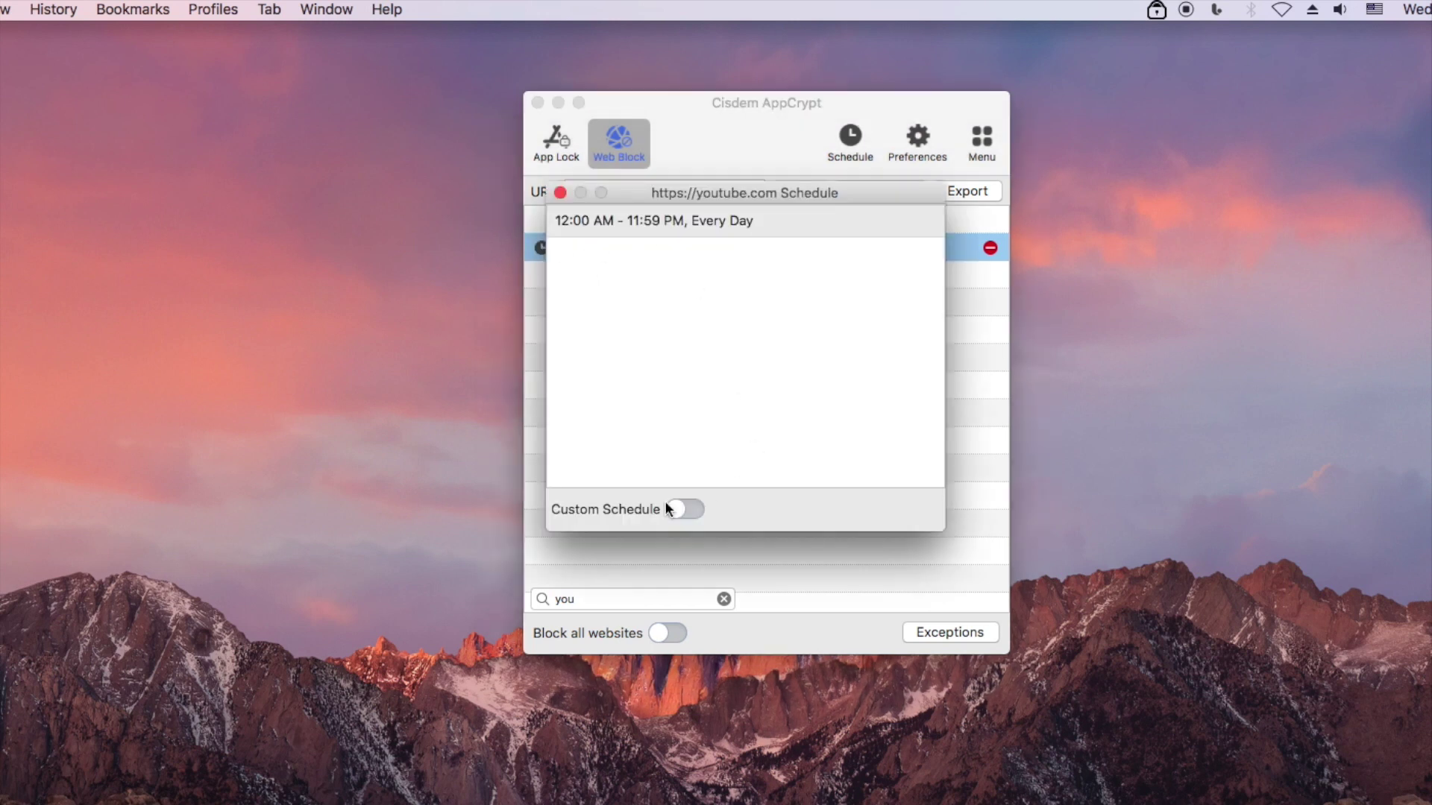
pyautogui.click(683, 509)
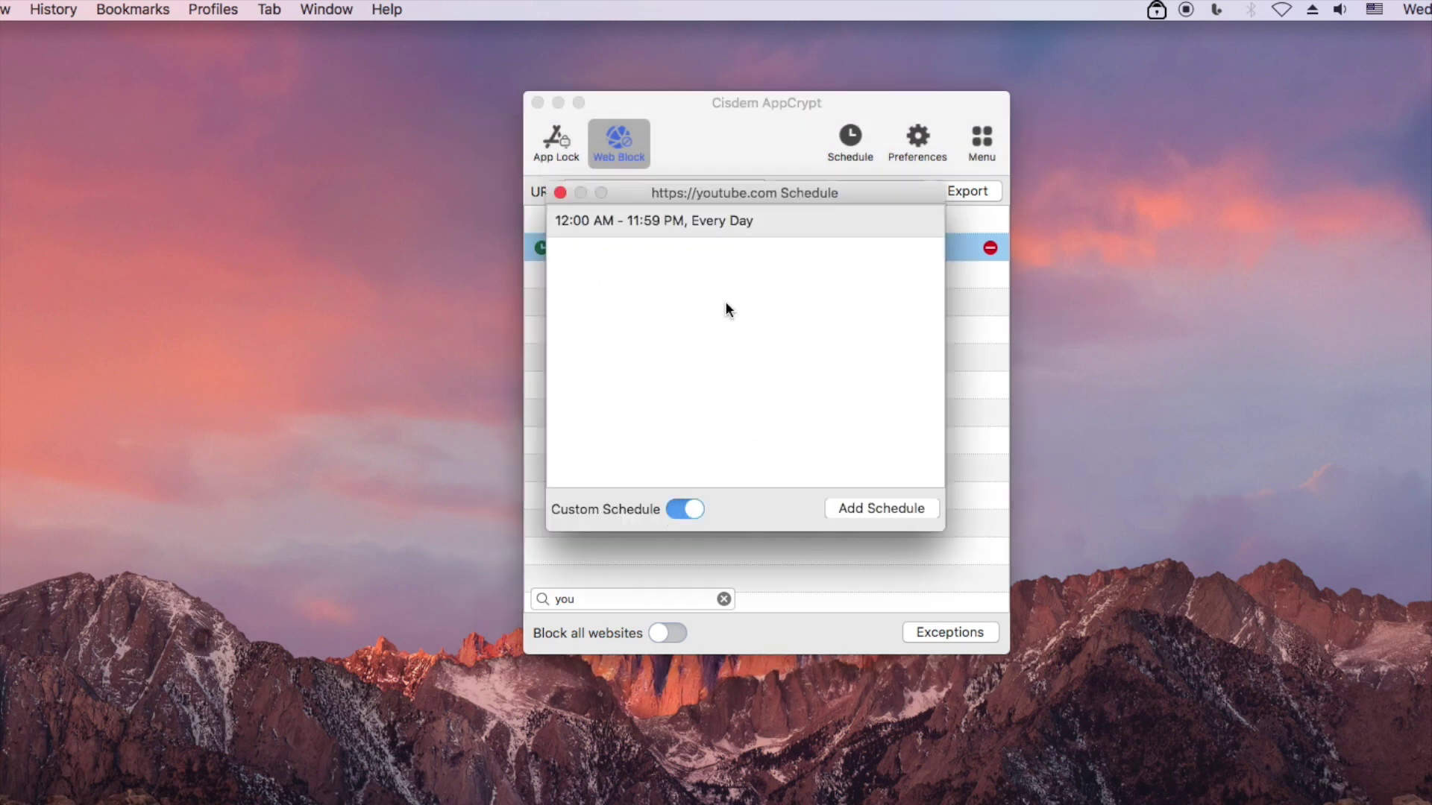
pyautogui.click(742, 220)
pyautogui.click(914, 254)
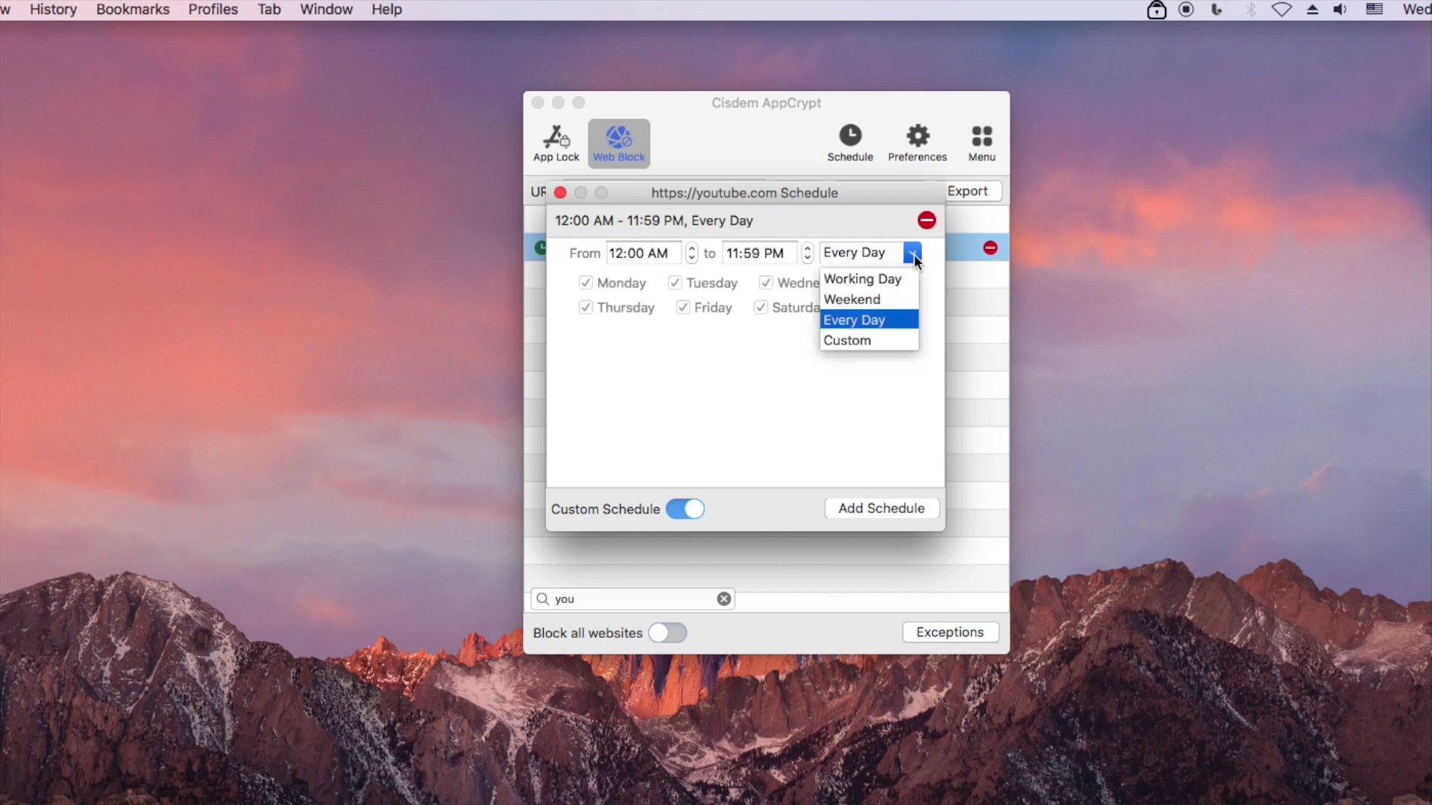
pyautogui.click(903, 279)
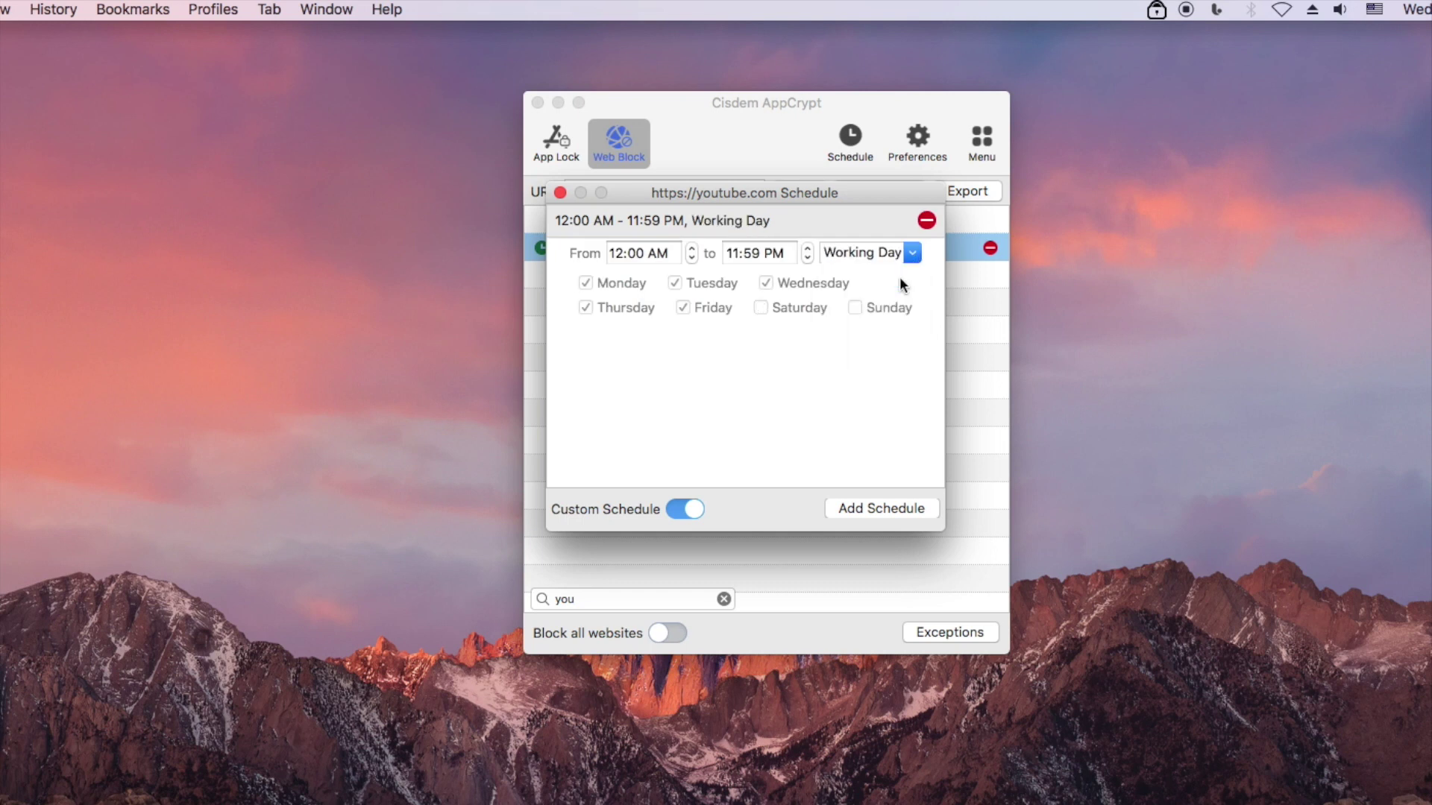
pyautogui.click(874, 508)
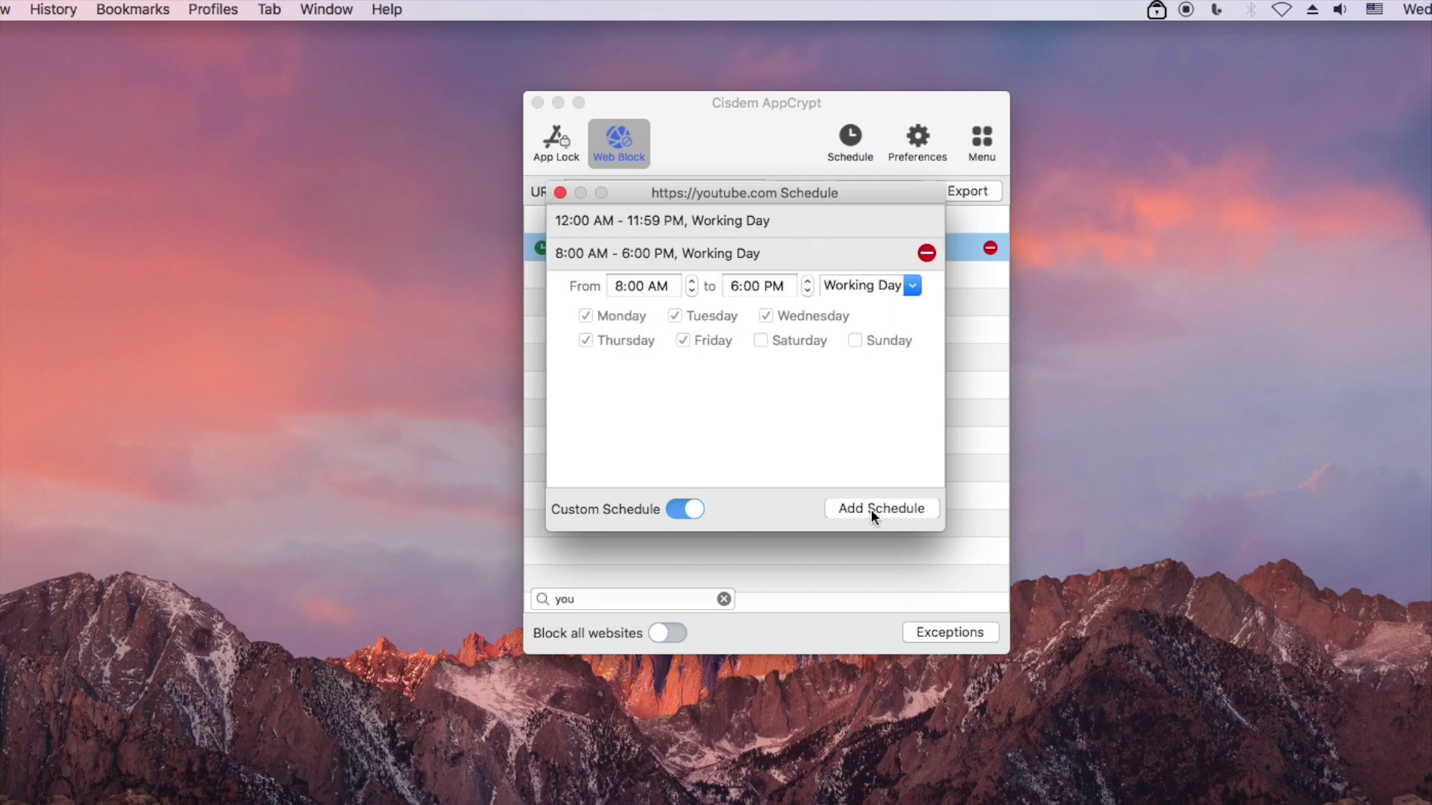
pyautogui.click(911, 285)
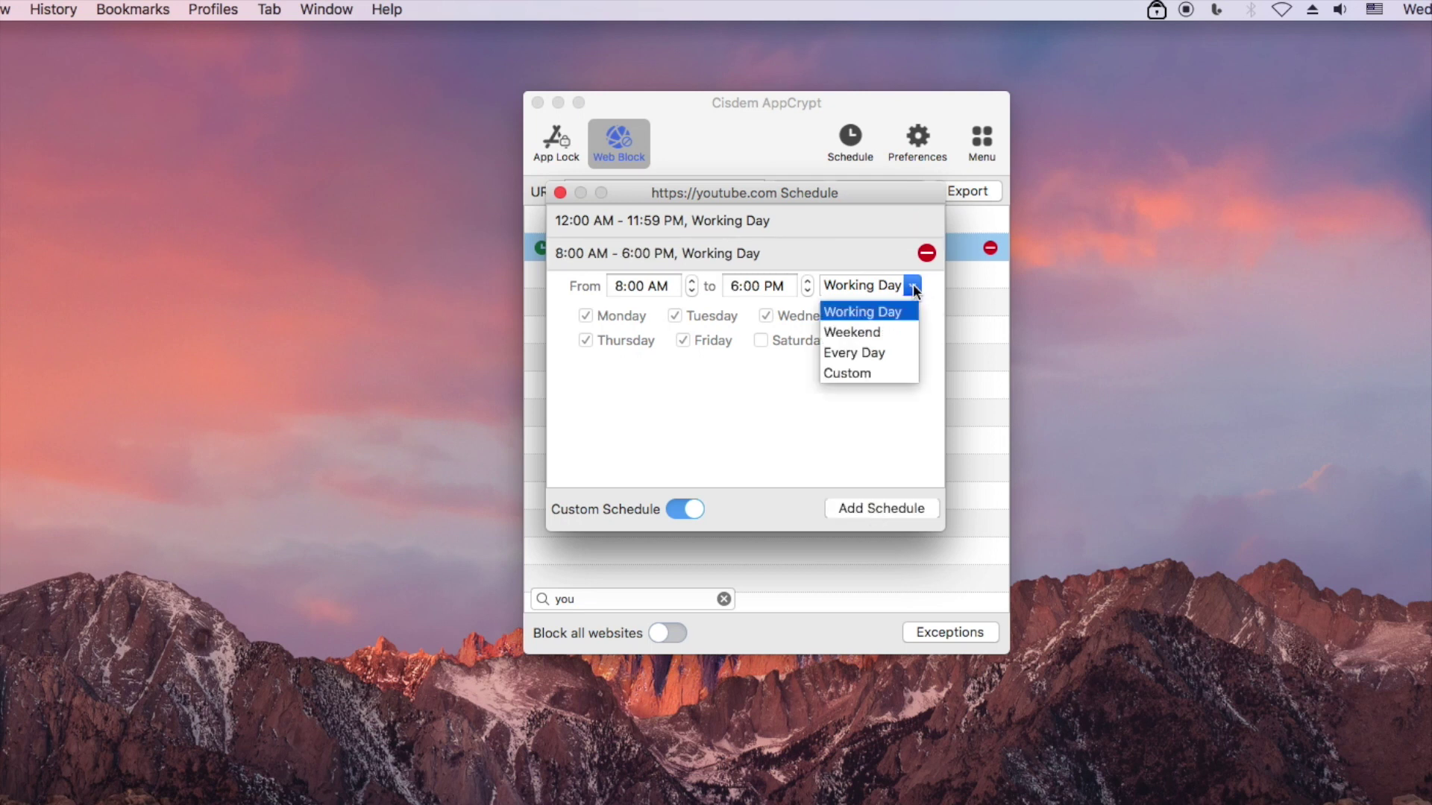